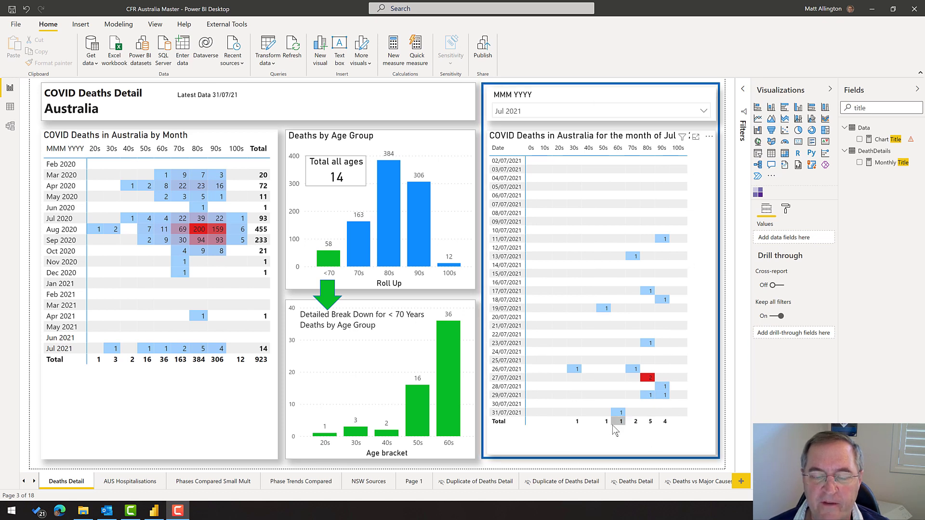
Delete the blue outline shape around the daily table.
mouse_move(613, 426)
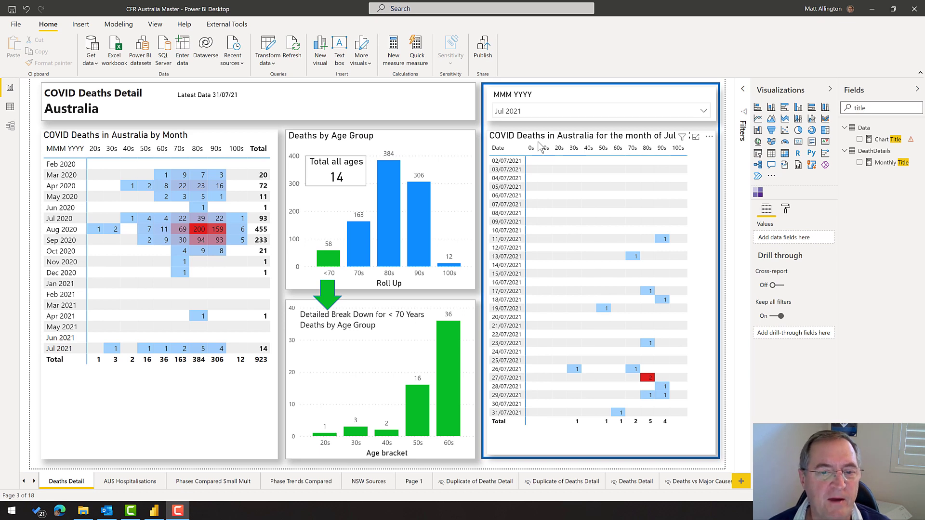
click(492, 463)
click(490, 458)
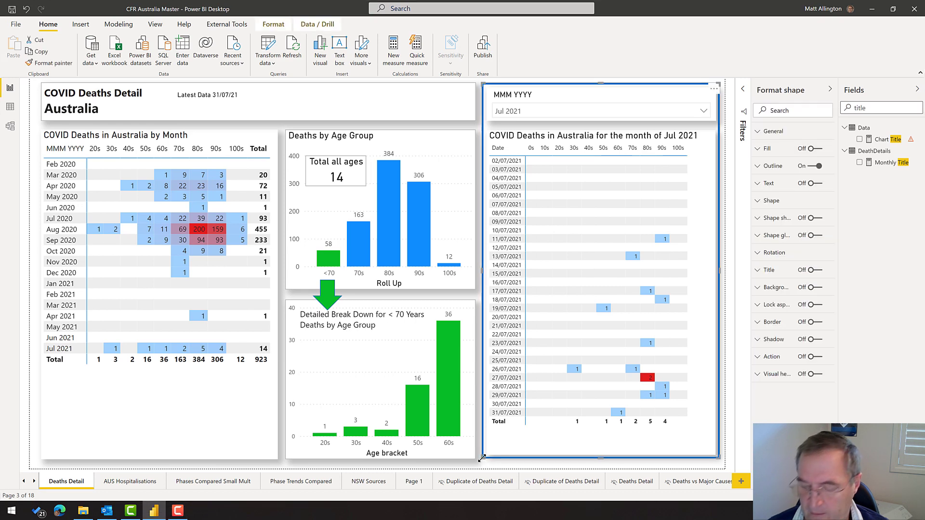
key(Delete)
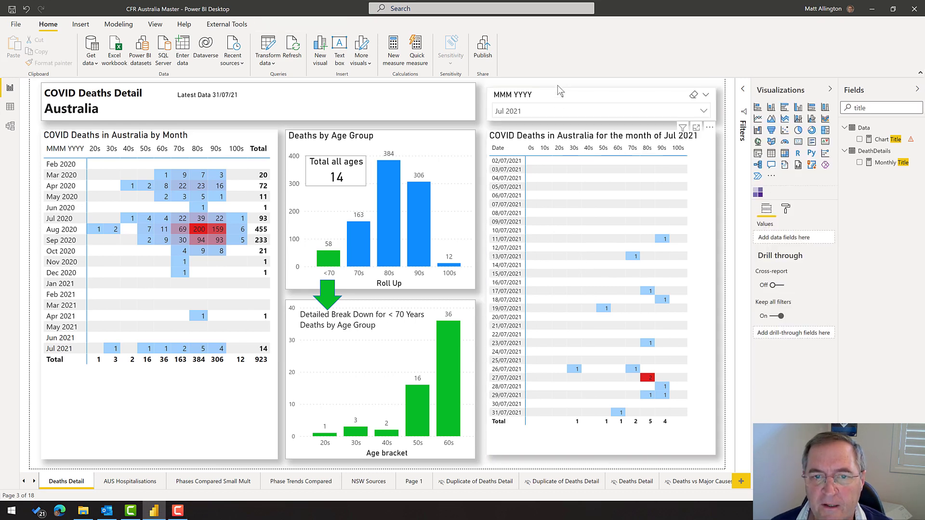
Delete the month slicer so the daily table covers all dates from February 2020.
click(557, 96)
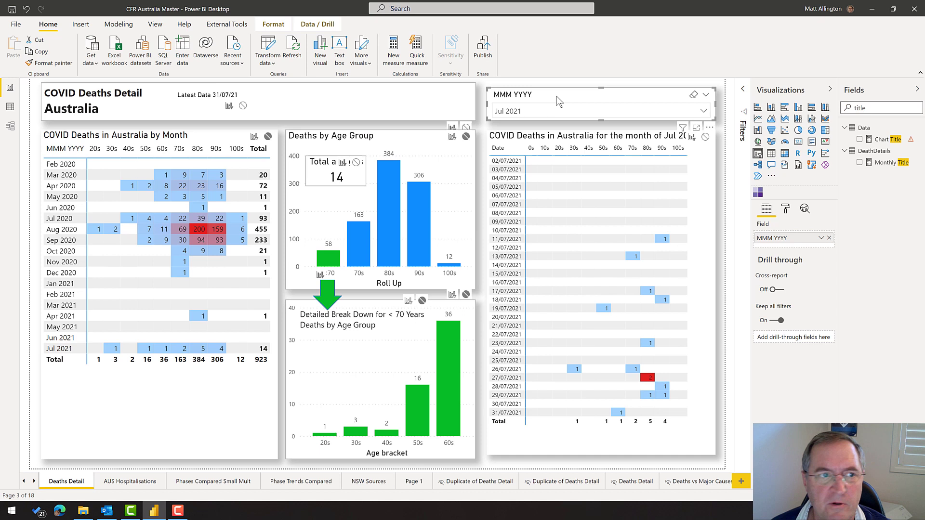
key(Delete)
click(585, 219)
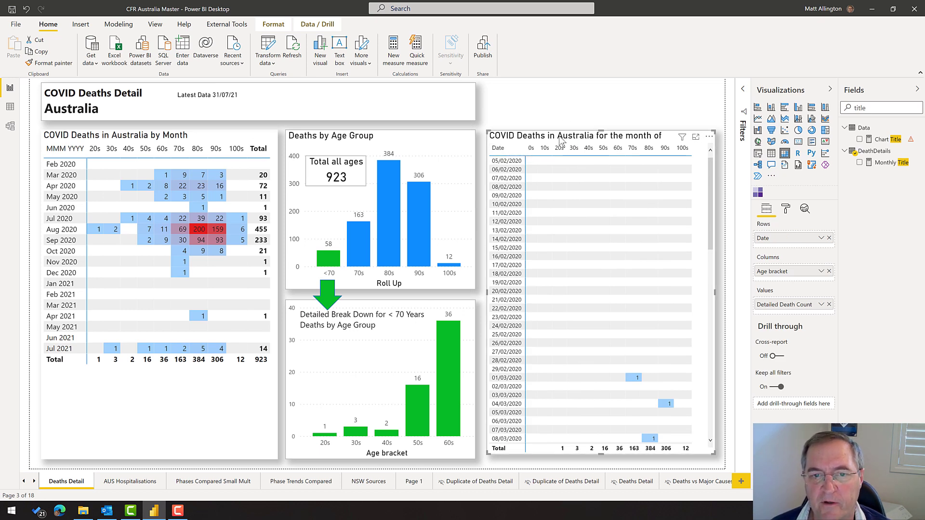
Filter the daily table's Date to a relative 'last 30 days', showing 02/07/2021–31/07/2021.
click(745, 91)
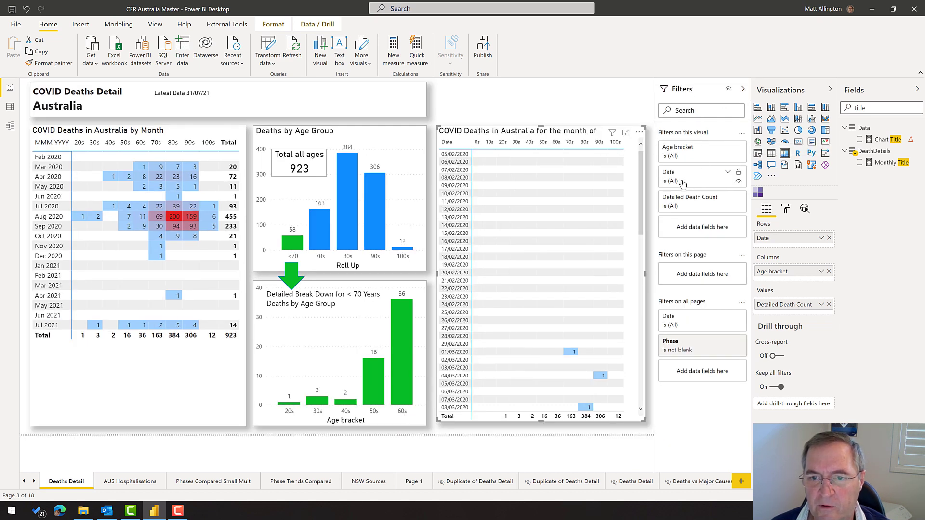
click(728, 174)
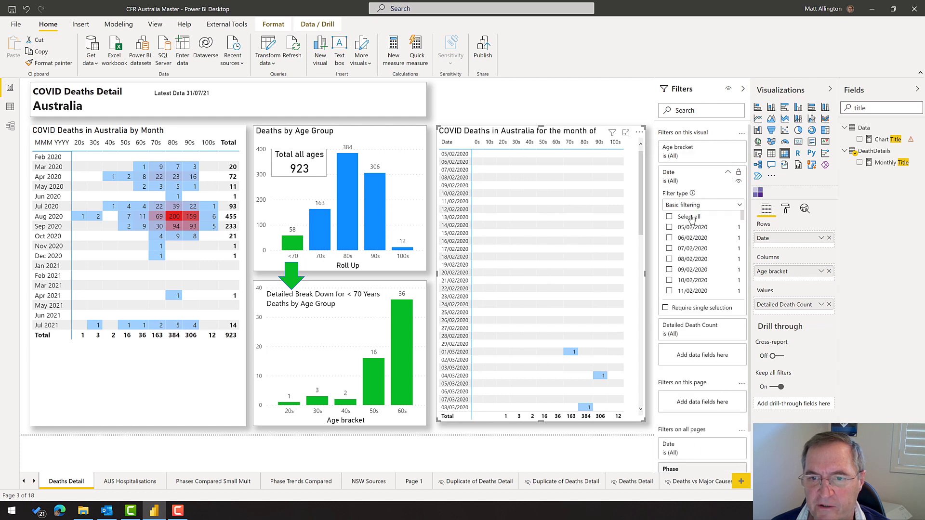
click(692, 208)
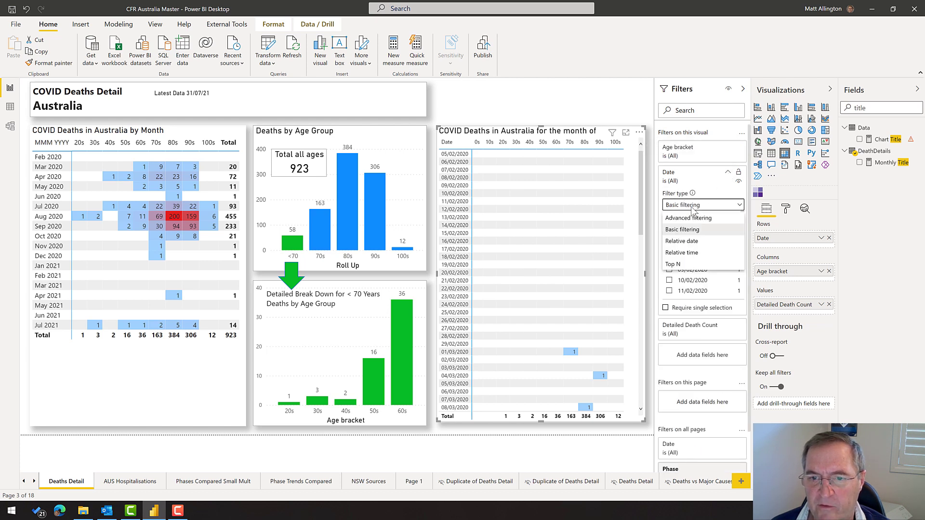
click(695, 244)
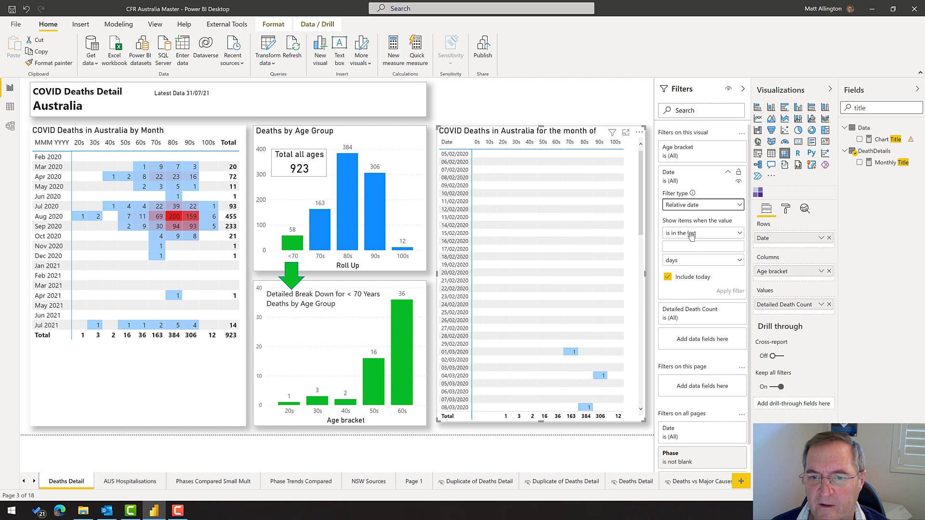
click(690, 245)
text(30)
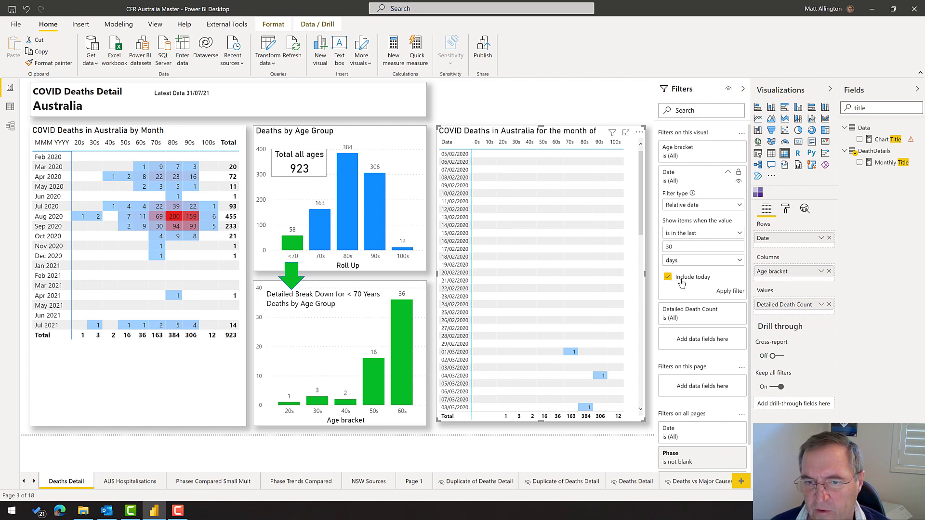
click(730, 291)
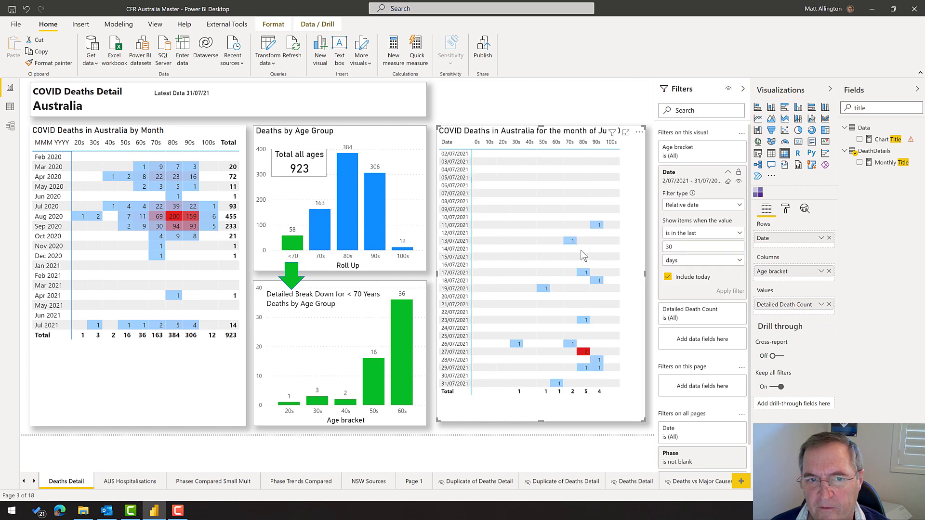
mouse_move(572, 268)
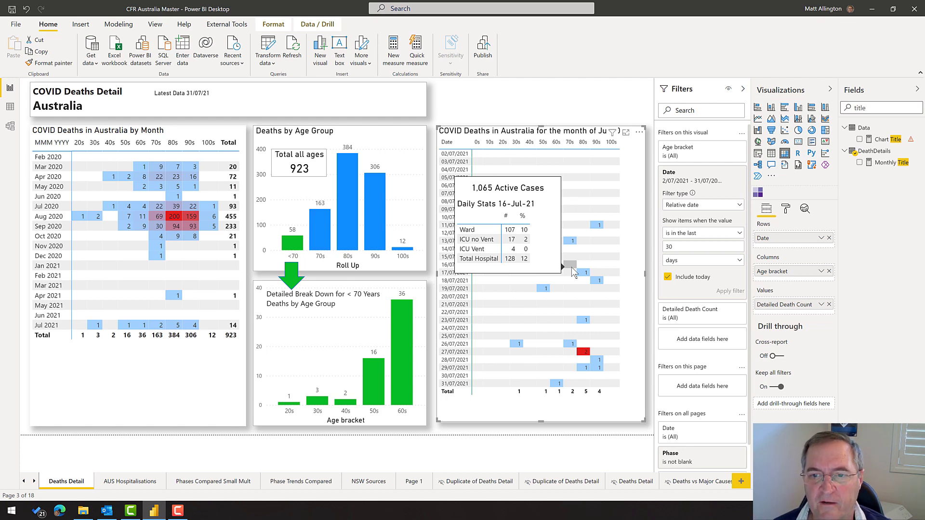
click(741, 90)
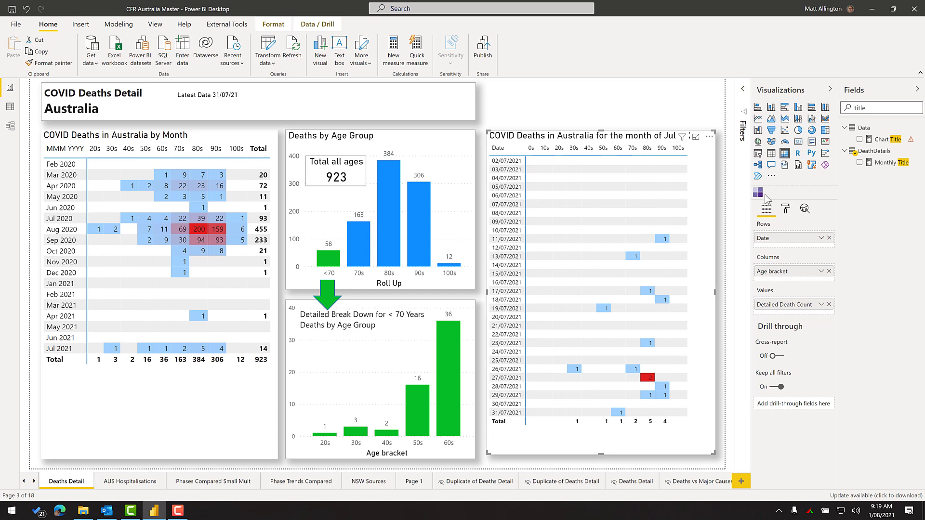
Replace the daily table's month title with 'Total Deaths Over the Last 30 Days'.
click(786, 209)
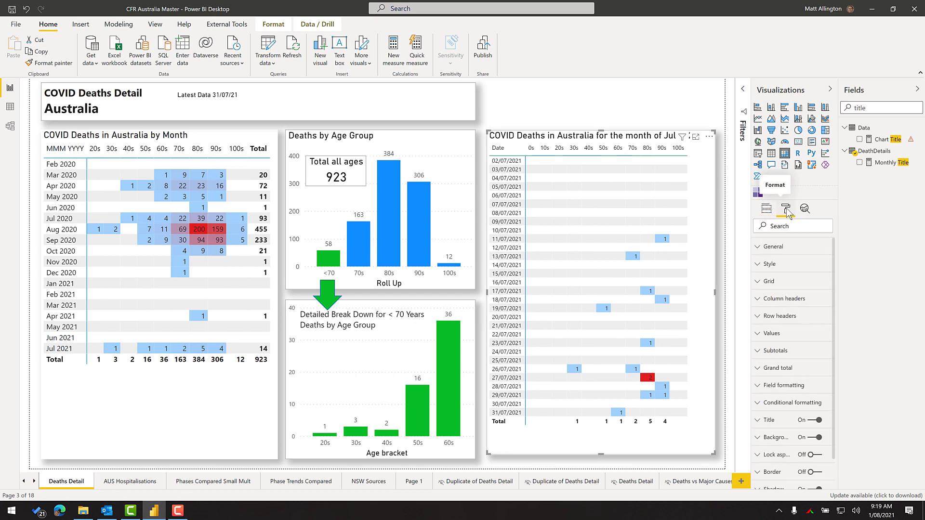
click(771, 422)
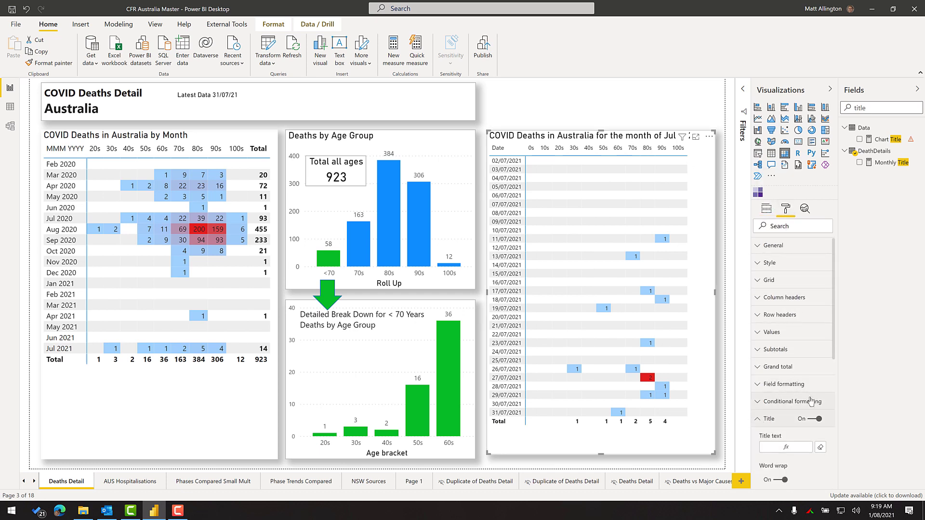
scroll(815, 410, down, 1)
click(820, 401)
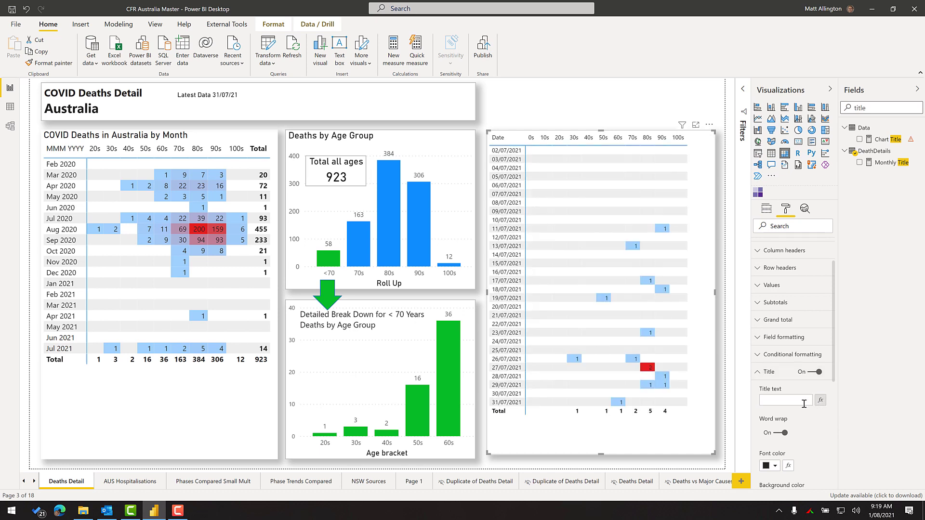
click(796, 400)
text(Total D)
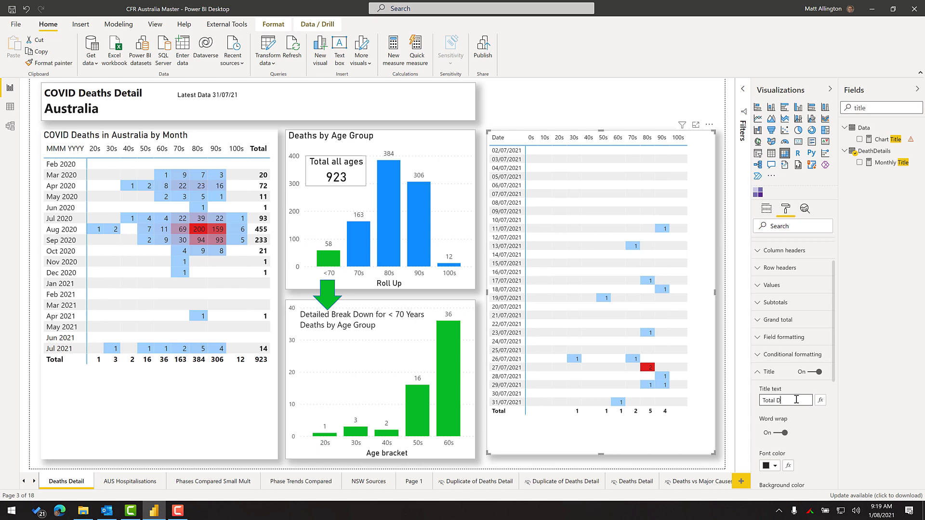
text(eaths byer the Last 3)
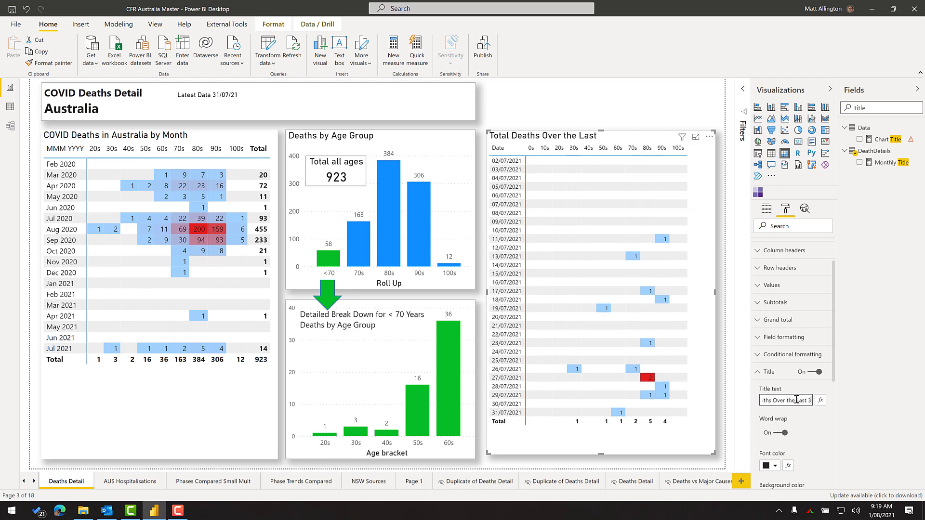
text(0 Days)
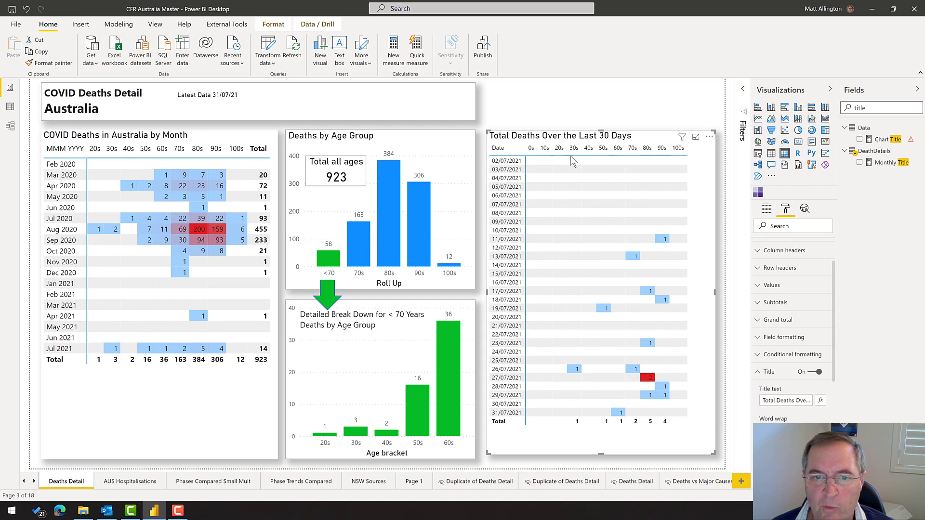
Make the 30-day table narrower and shorter, and move it down and to the right.
click(742, 89)
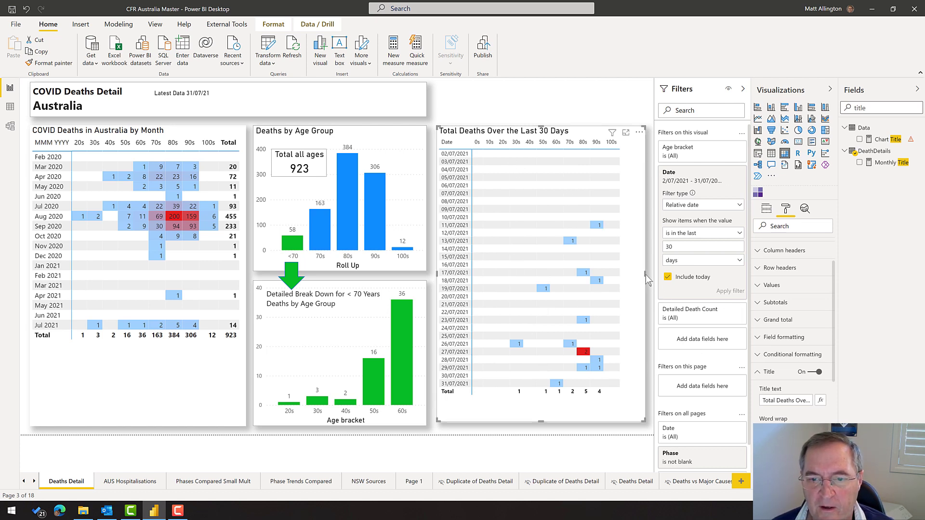
drag(646, 274, 628, 273)
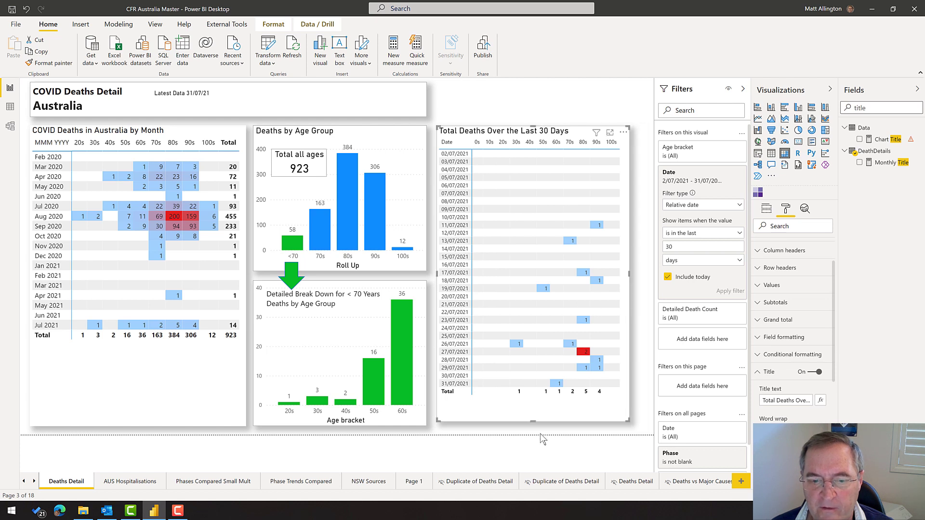
drag(534, 421, 533, 405)
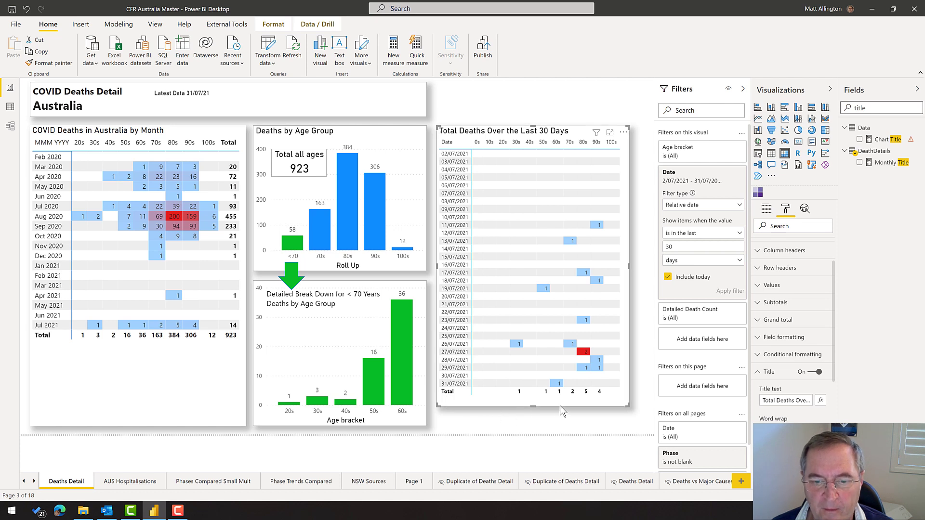
drag(564, 404, 582, 428)
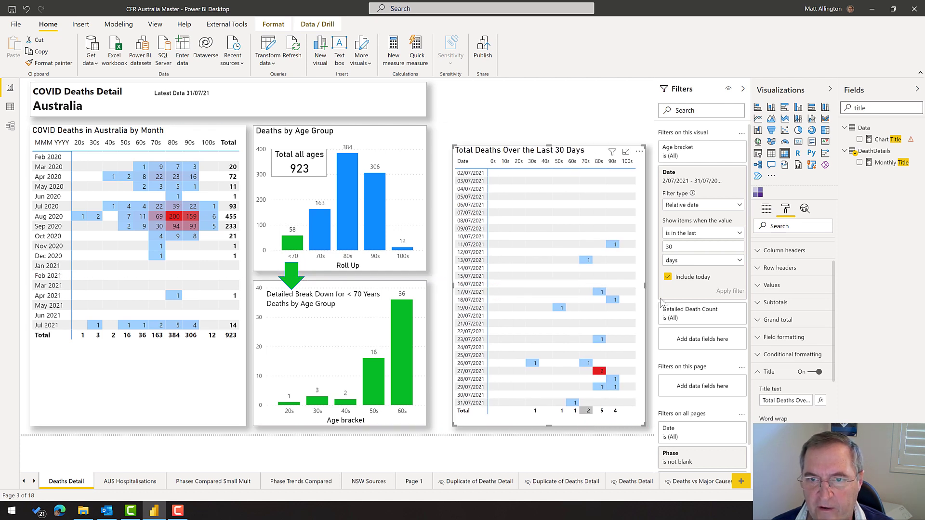
click(742, 88)
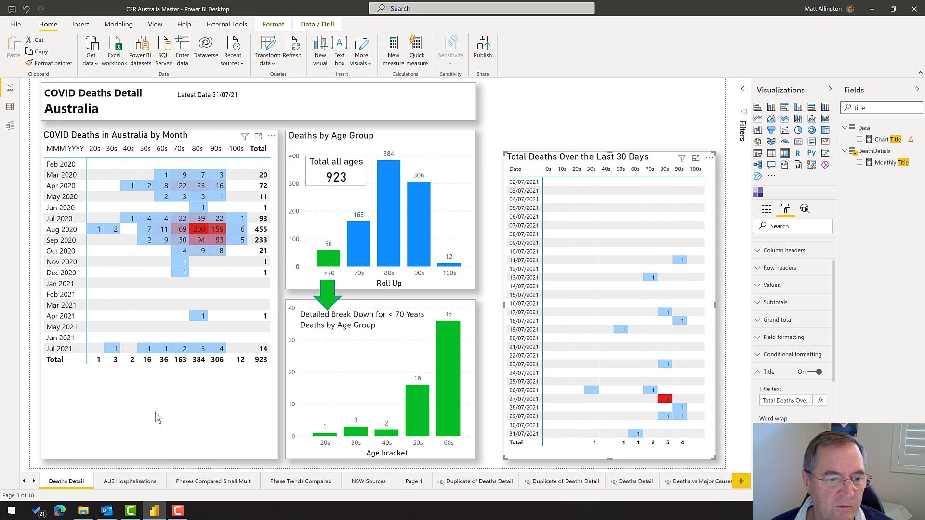
click(54, 168)
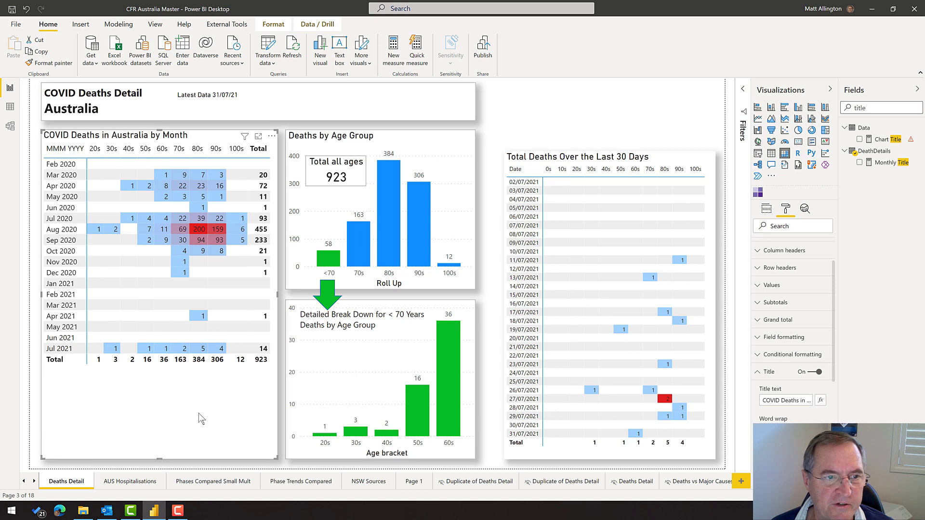
Turn on 'Show items with no data' for Age bracket in the monthly matrix and widen it.
click(770, 209)
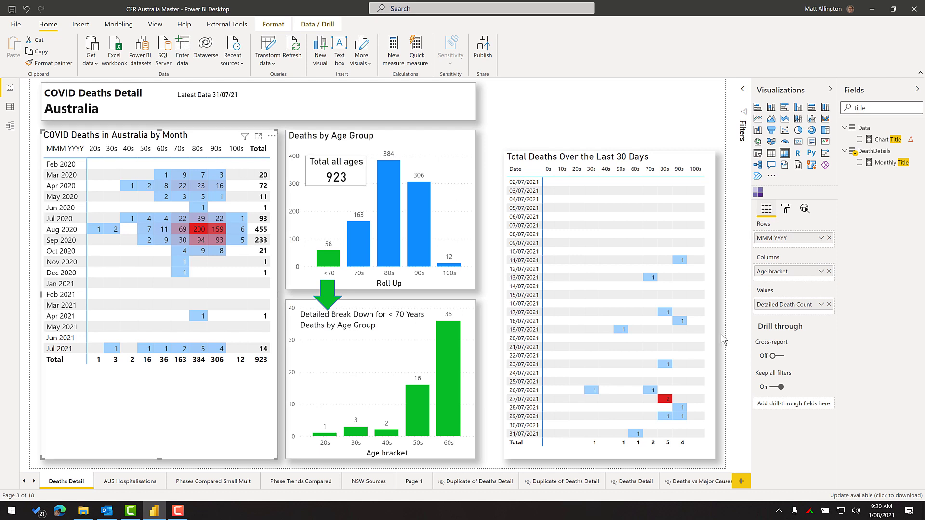
click(820, 273)
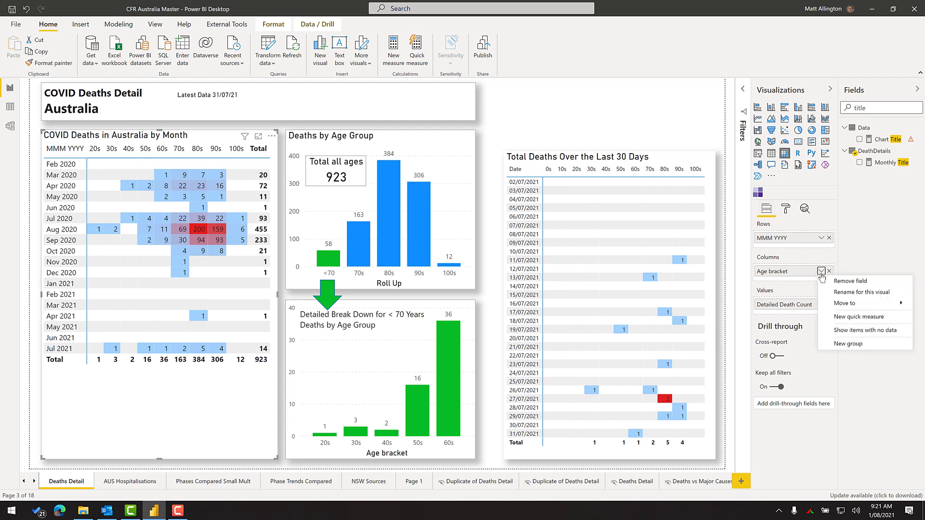
click(833, 333)
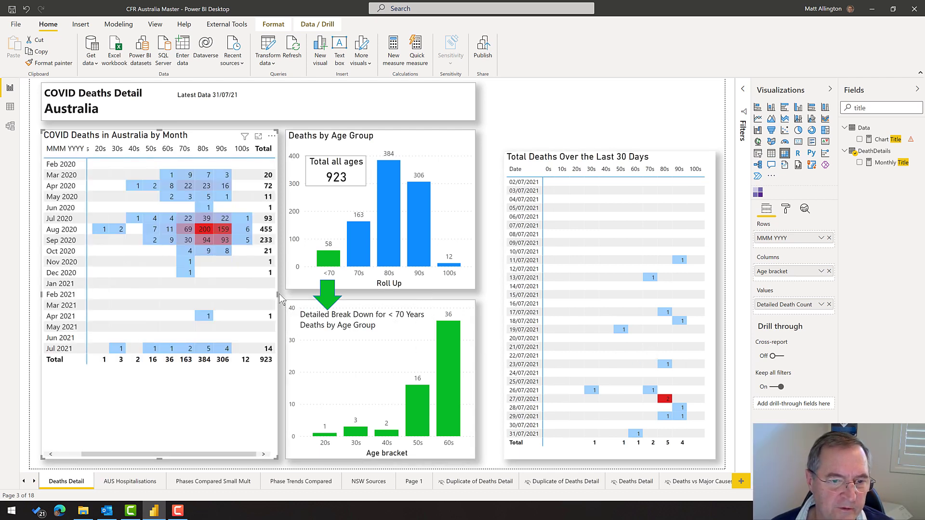
drag(278, 298, 310, 303)
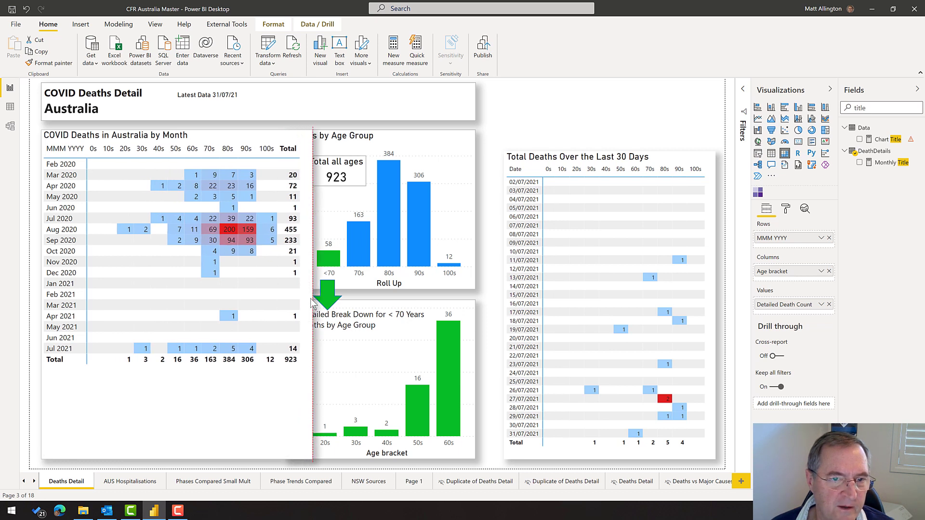
drag(311, 303, 307, 302)
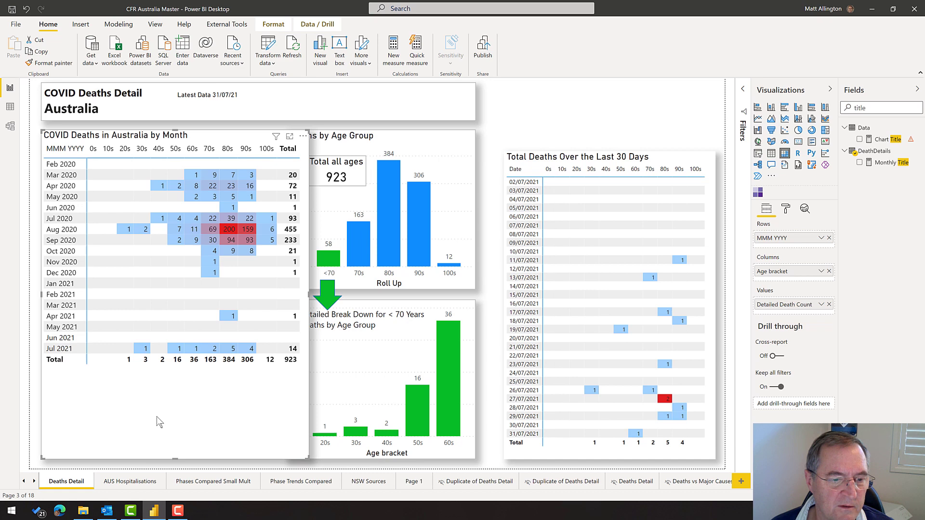
drag(519, 116, 283, 440)
Nudge the grouped age charts, card and arrow right to reveal the matrix's Total column.
key(Right)
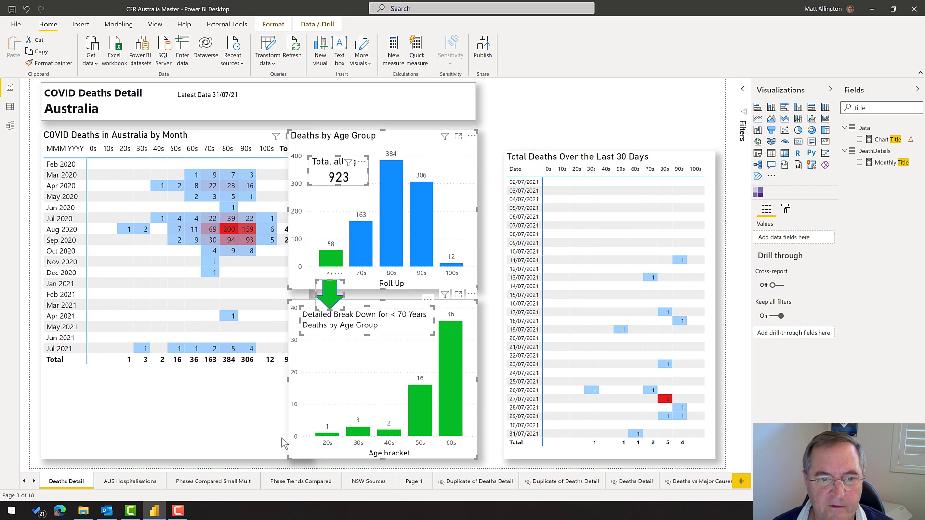
key(Right)
key(Right)
key(Right)
key(Right)
key(Right)
key(Right)
key(Right)
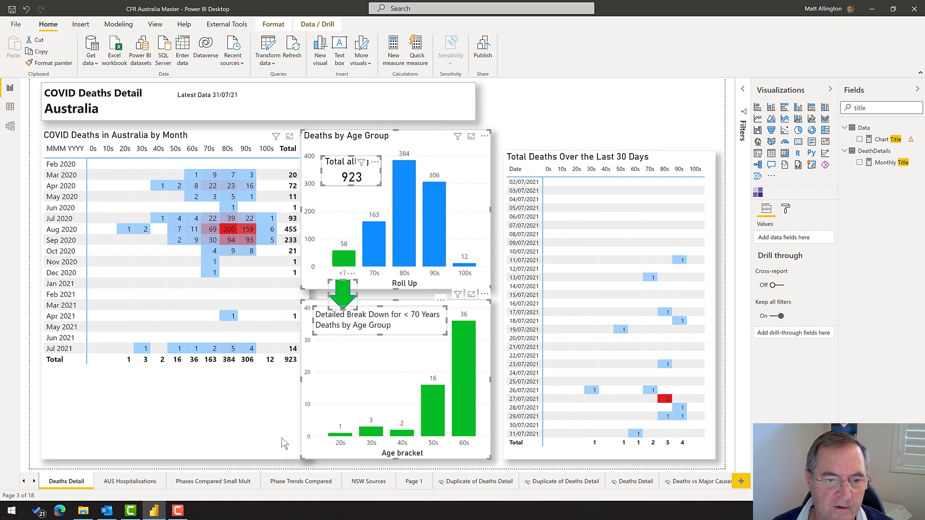
key(Right)
key(Right)
key(Right)
key(Right)
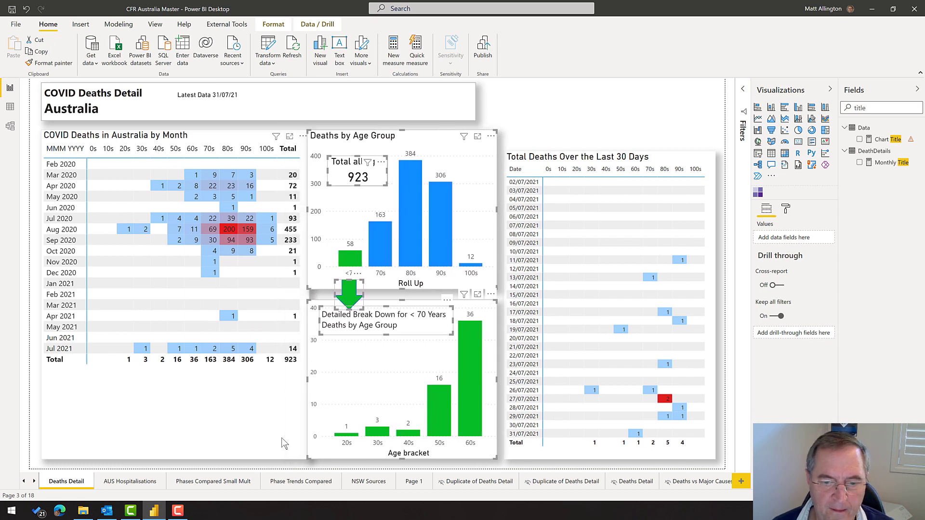
key(Right)
key(Right)
key(Right)
key(Right)
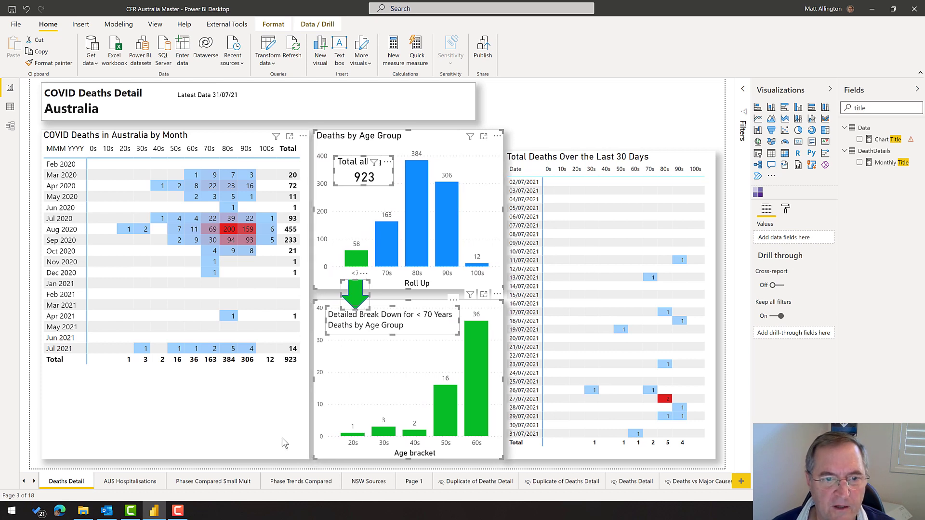
key(Right)
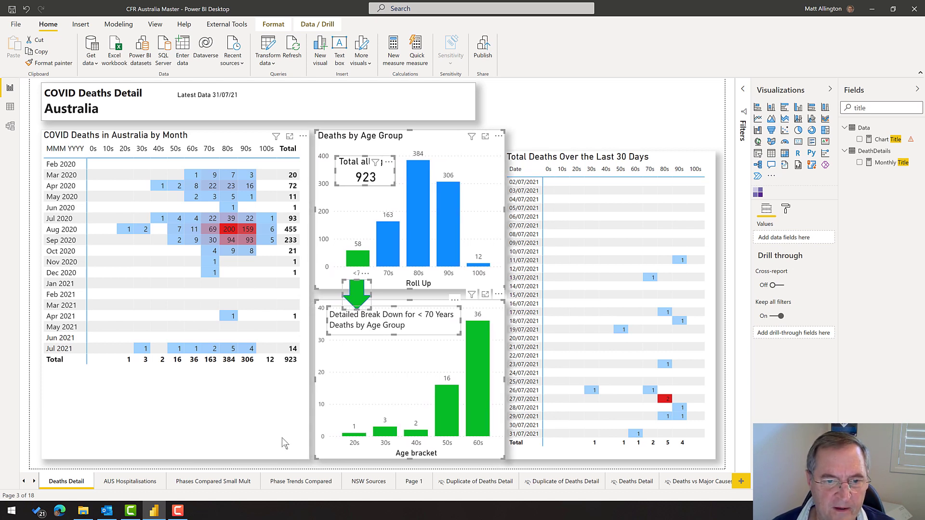
key(Right)
key(Right)
key(Right)
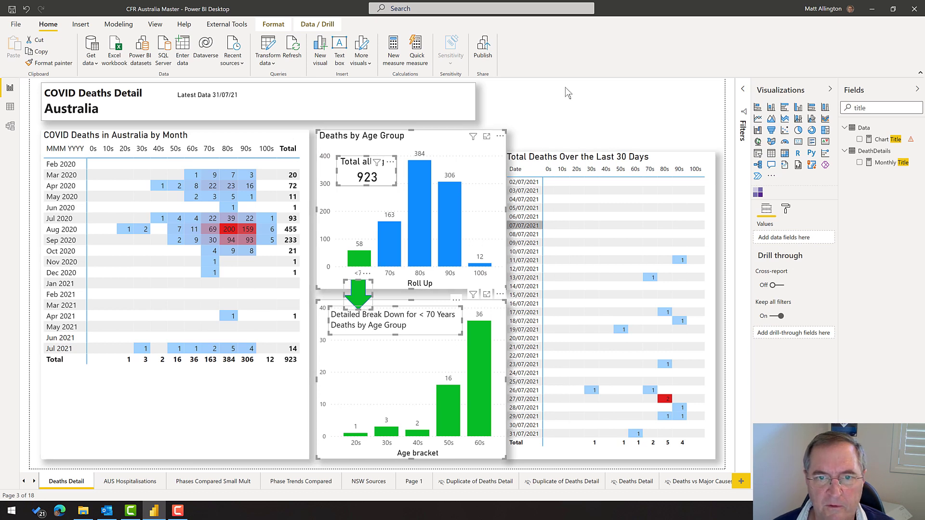
click(554, 108)
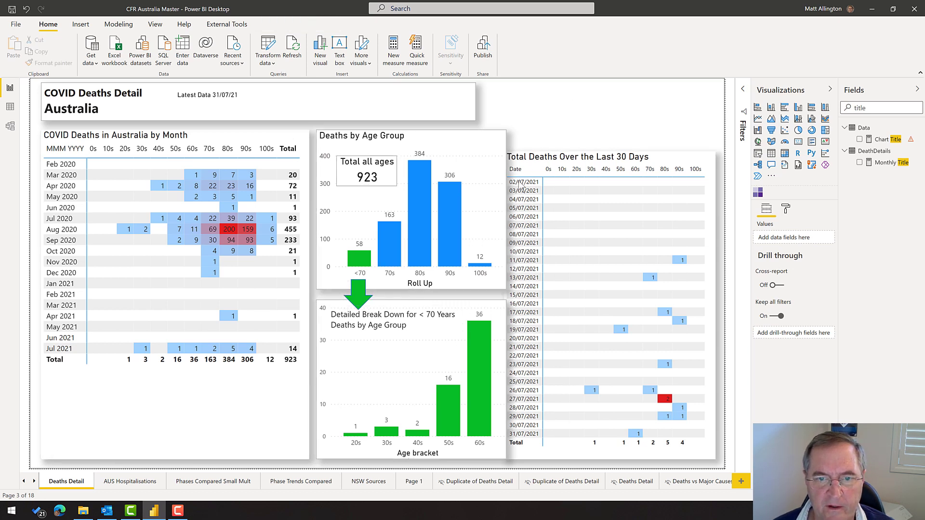
Narrow the Deaths by Age Group chart and the lower Age bracket chart slightly.
click(502, 210)
mouse_move(504, 210)
mouse_down()
mouse_move(489, 208)
mouse_move(498, 210)
mouse_up()
click(503, 407)
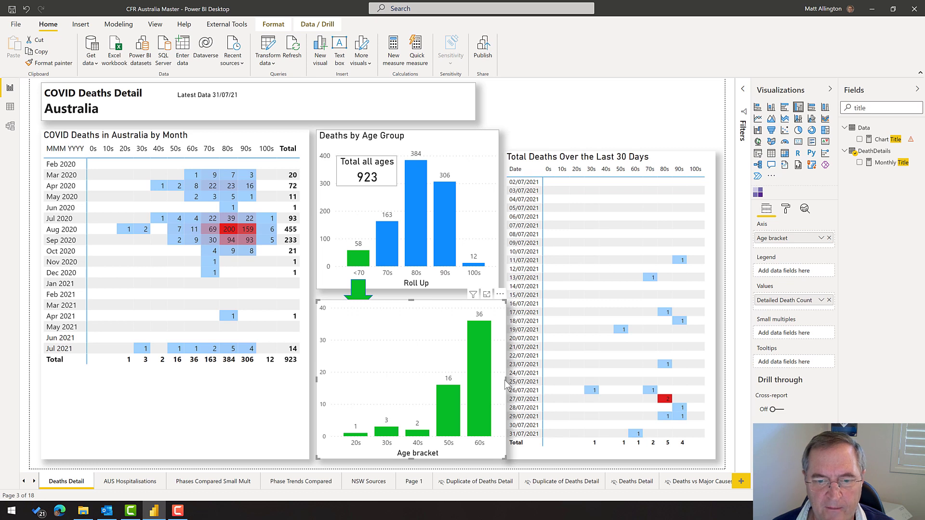
drag(506, 380, 498, 377)
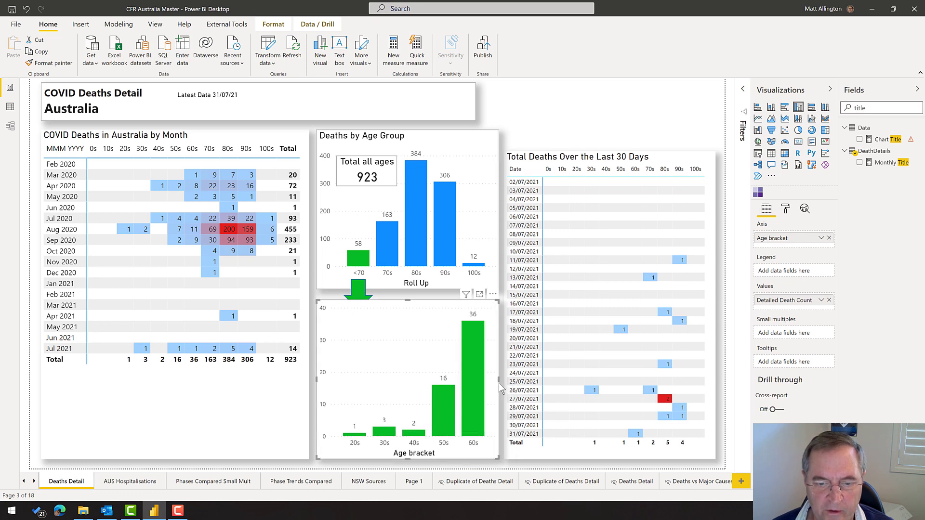
click(581, 107)
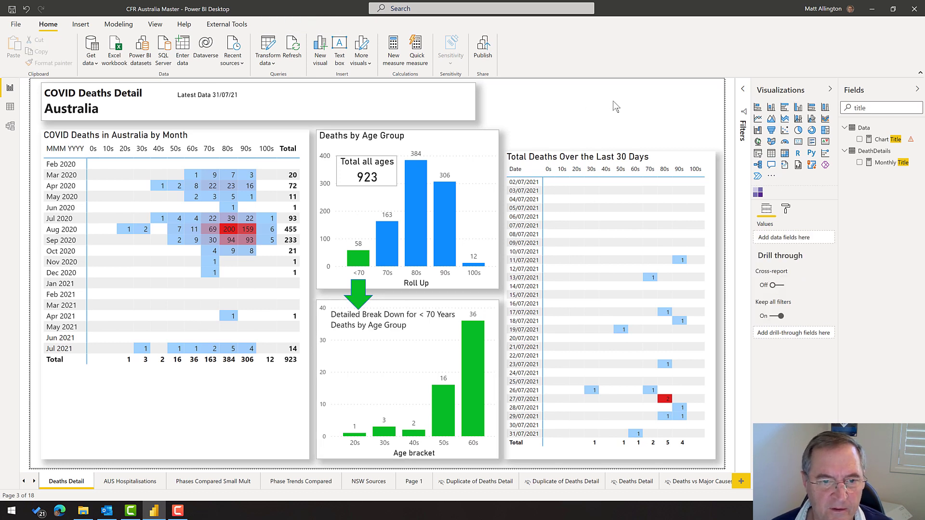
click(446, 288)
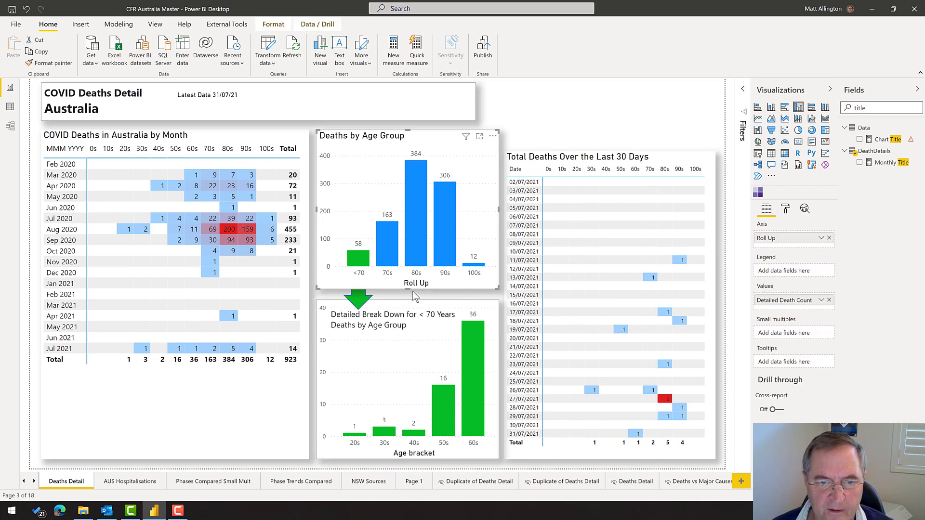
click(552, 122)
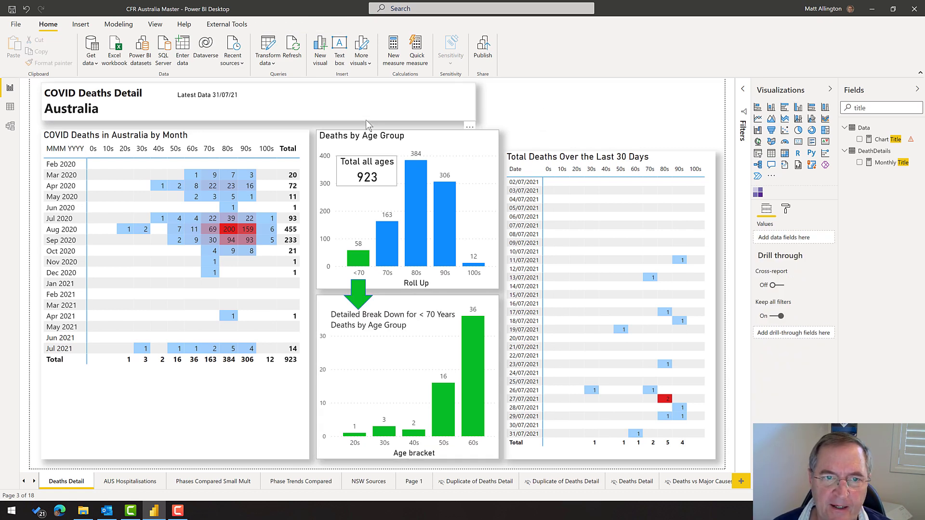
click(261, 122)
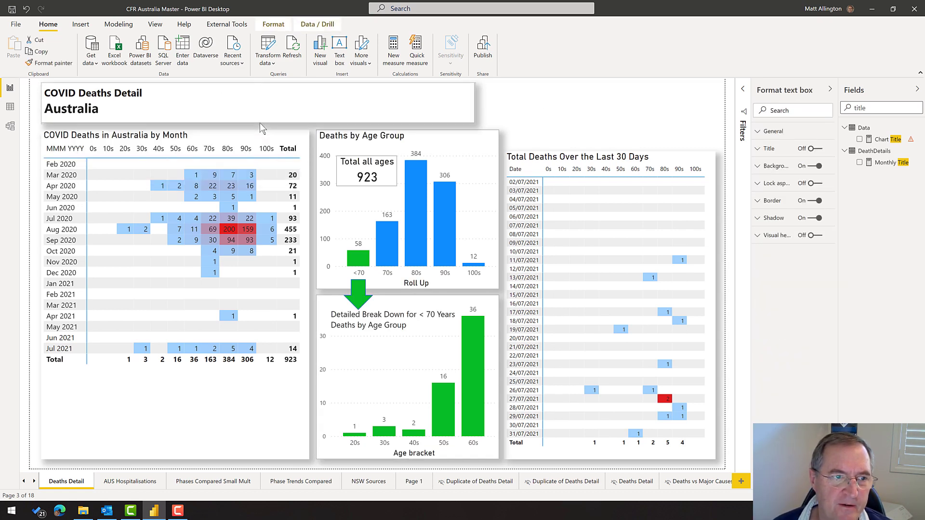
click(533, 106)
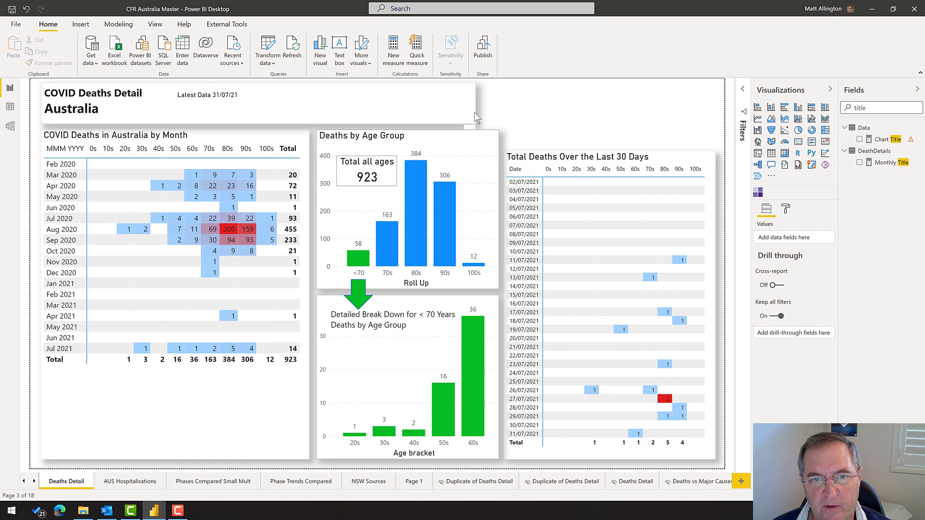
Widen the title box and show the empty 0s and 10s brackets in the lower age chart.
drag(474, 106, 499, 105)
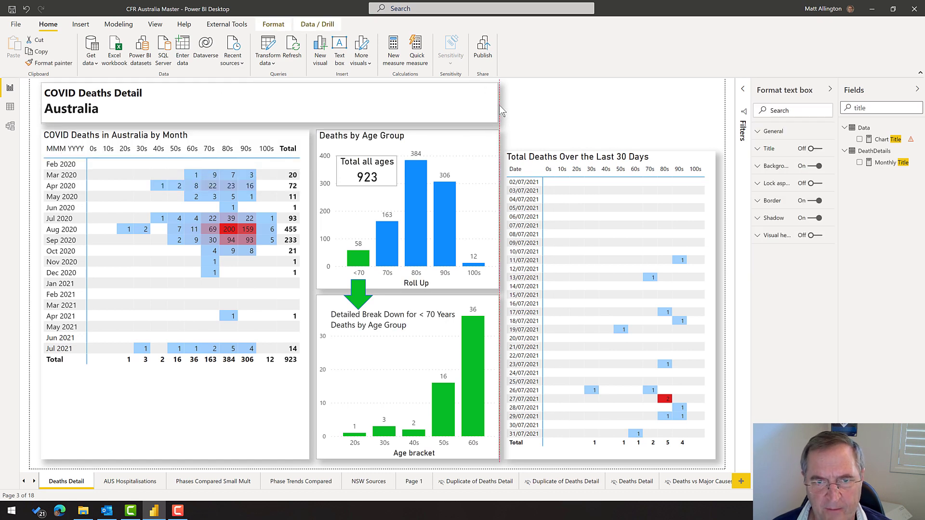
click(519, 108)
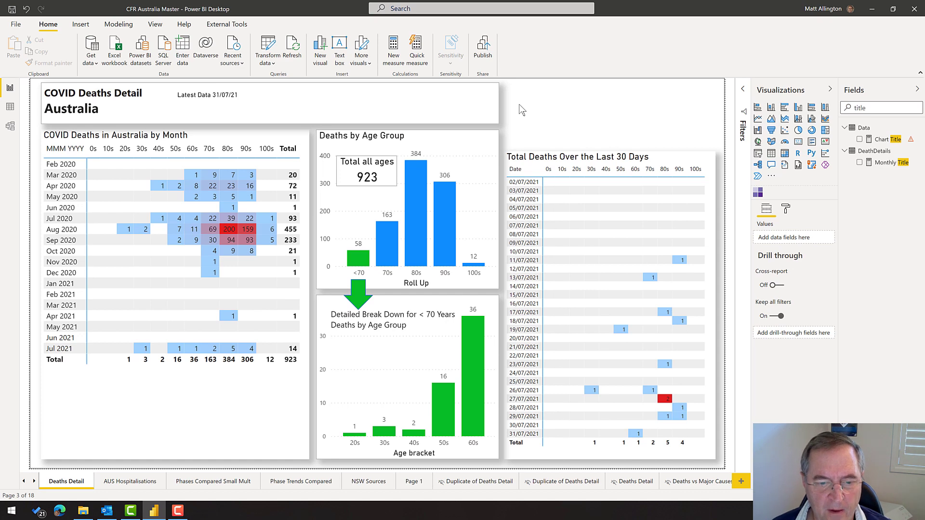
click(340, 457)
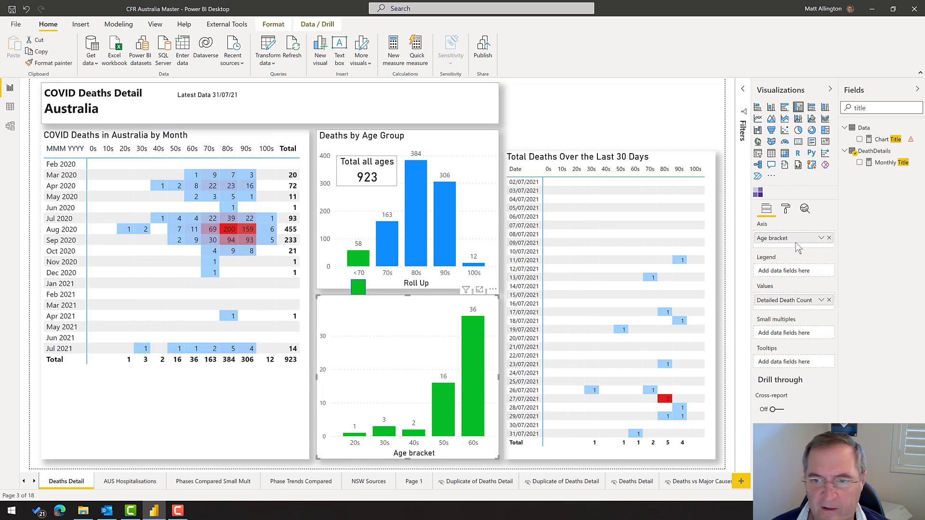
click(822, 238)
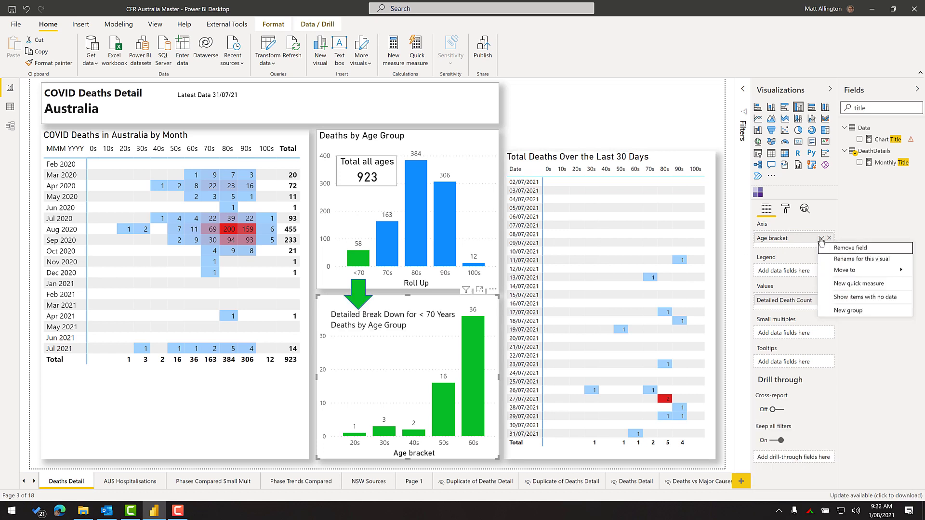
click(852, 297)
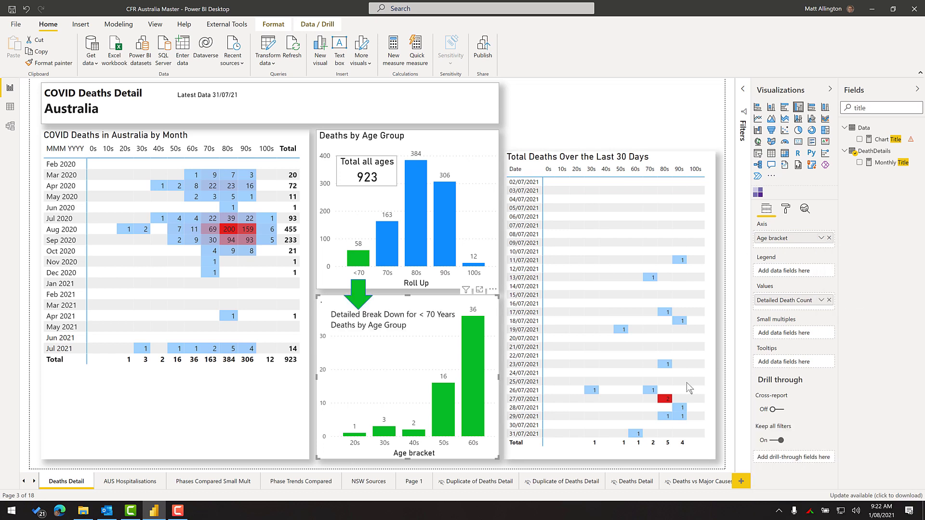
click(603, 140)
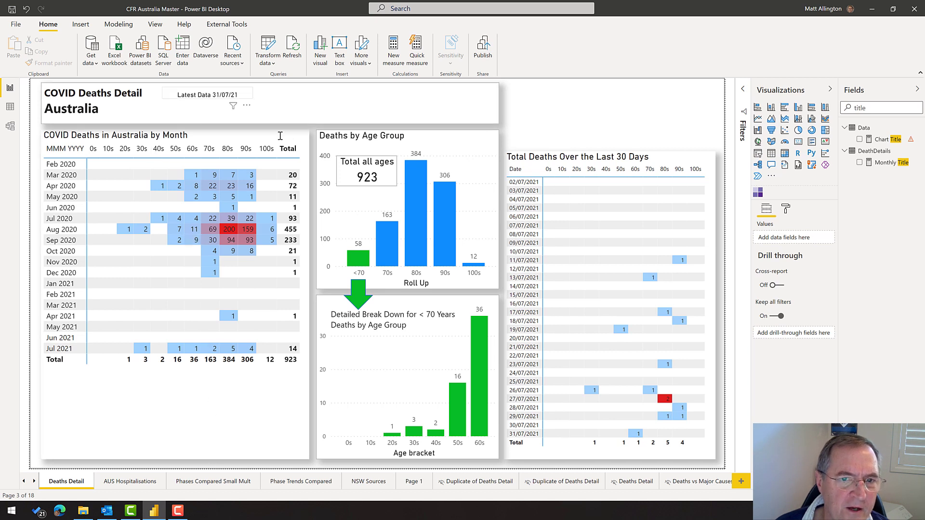
In the Selection pane, move the monthly deaths matrix to the top of the layer order.
click(179, 431)
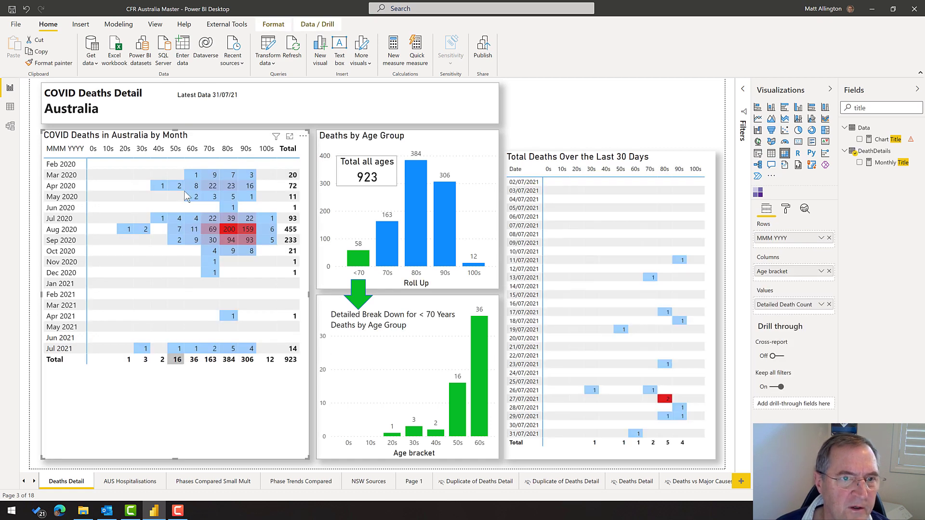
click(272, 25)
click(191, 47)
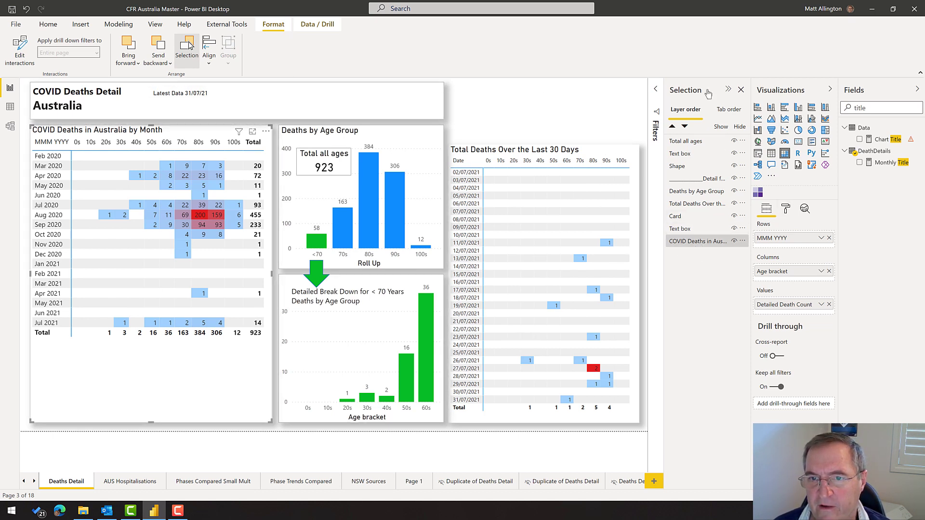
drag(702, 245, 700, 142)
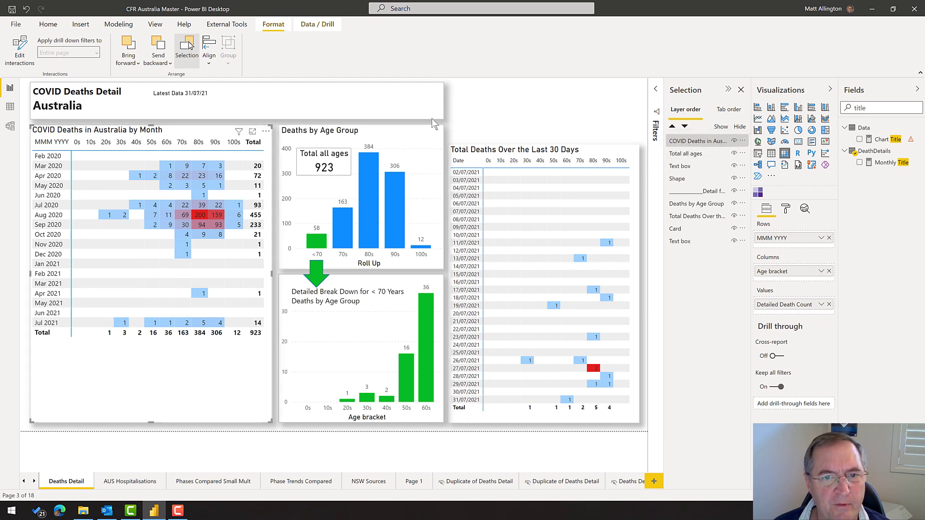
click(441, 154)
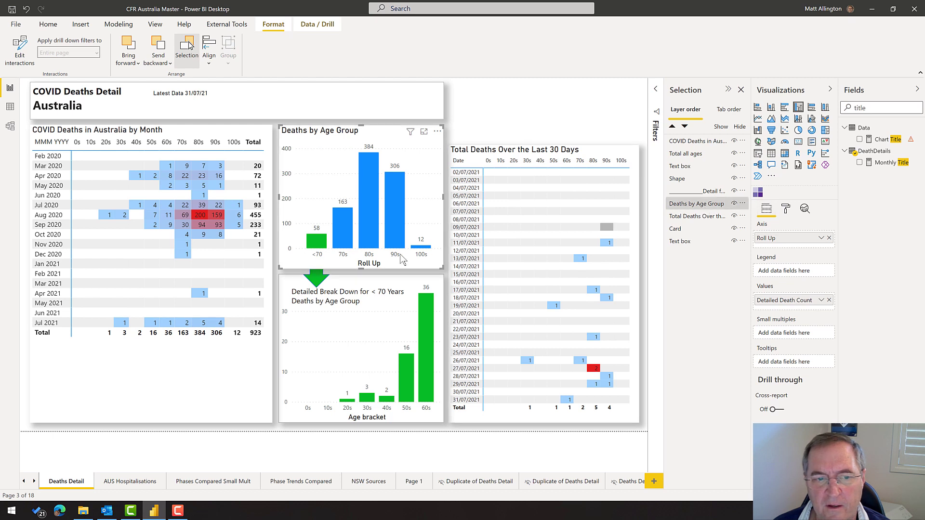
click(443, 106)
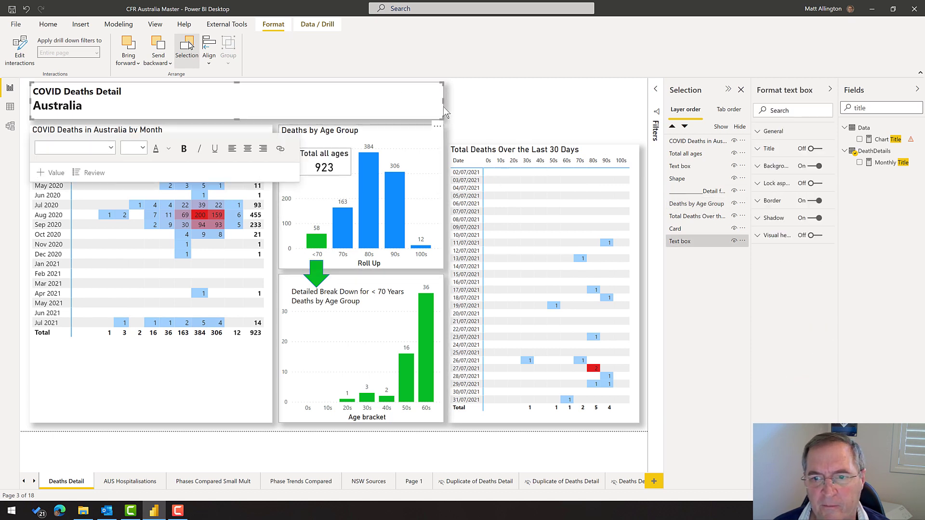
Rename the report title text box's layer from 'Text box' to 'Title'.
double_click(695, 242)
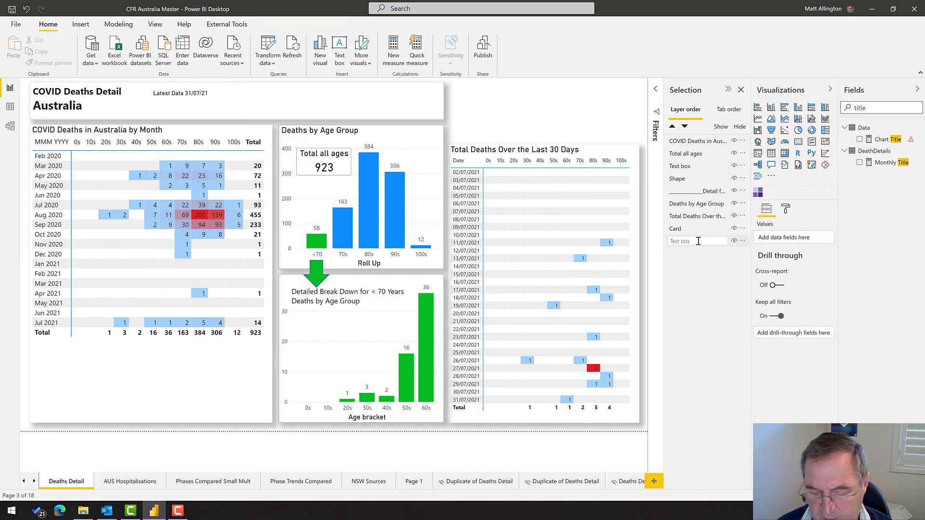
key(ctrl+a)
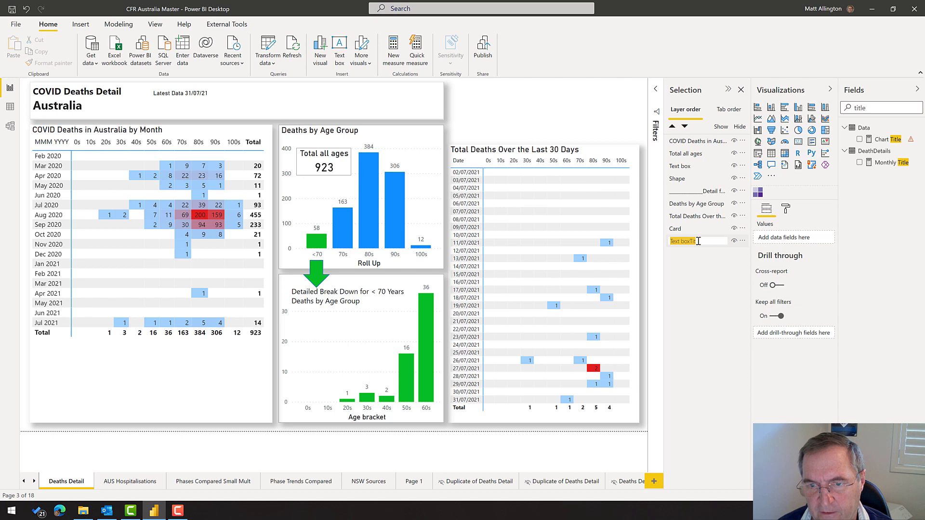
text(Title)
key(Return)
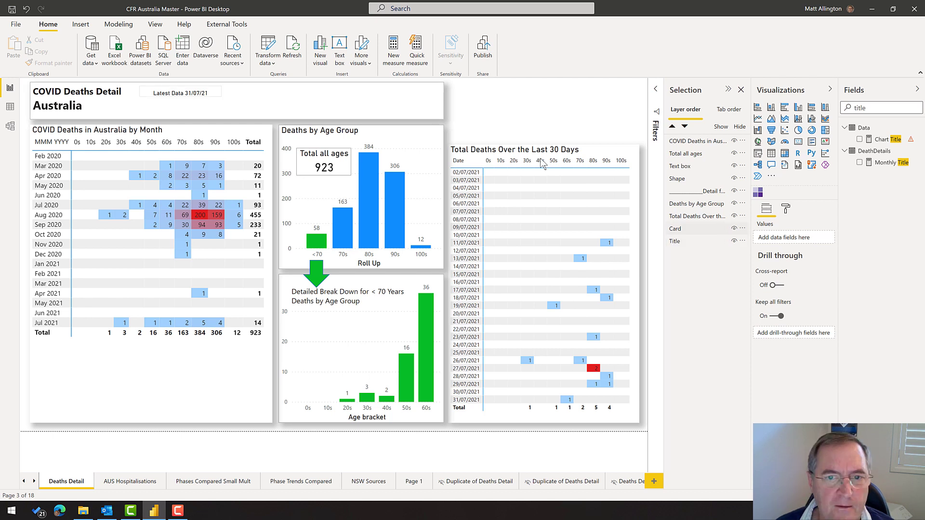
Rename the lower chart's layer to 'Detailed Breakdown'.
click(638, 336)
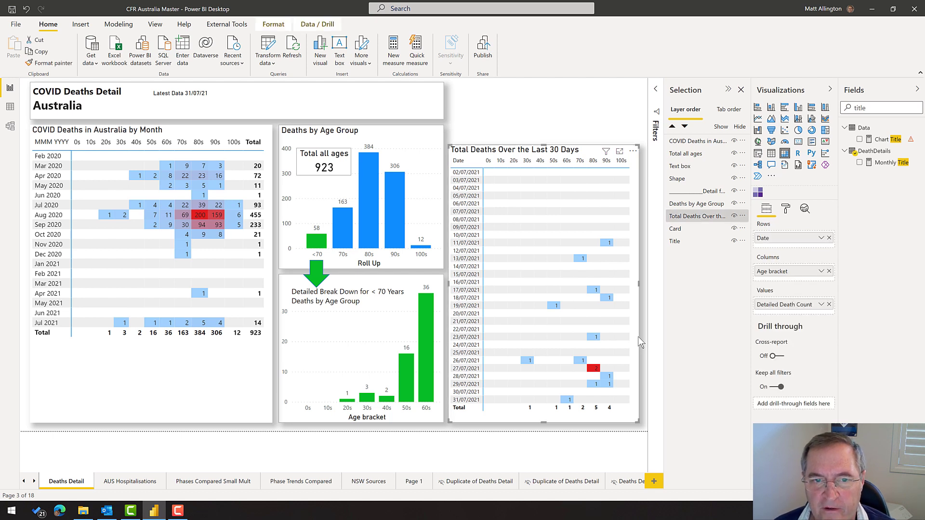
click(697, 216)
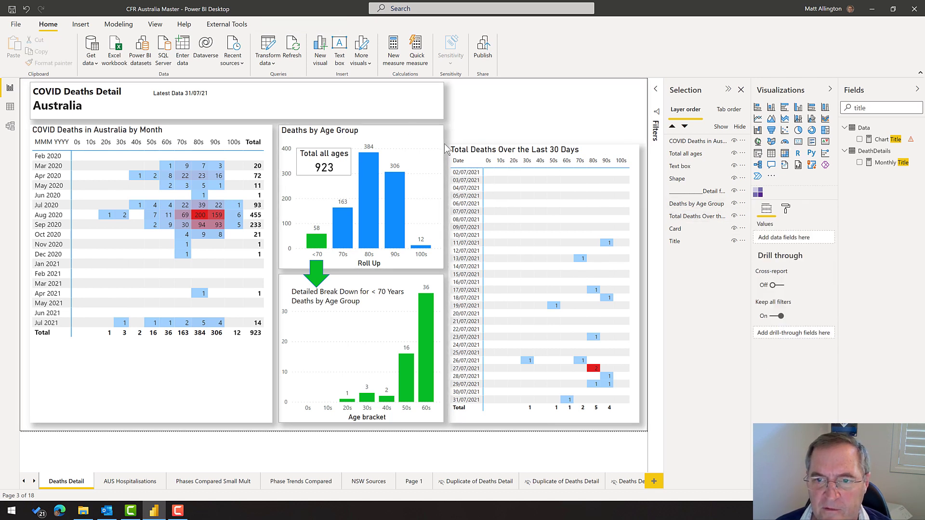
click(705, 198)
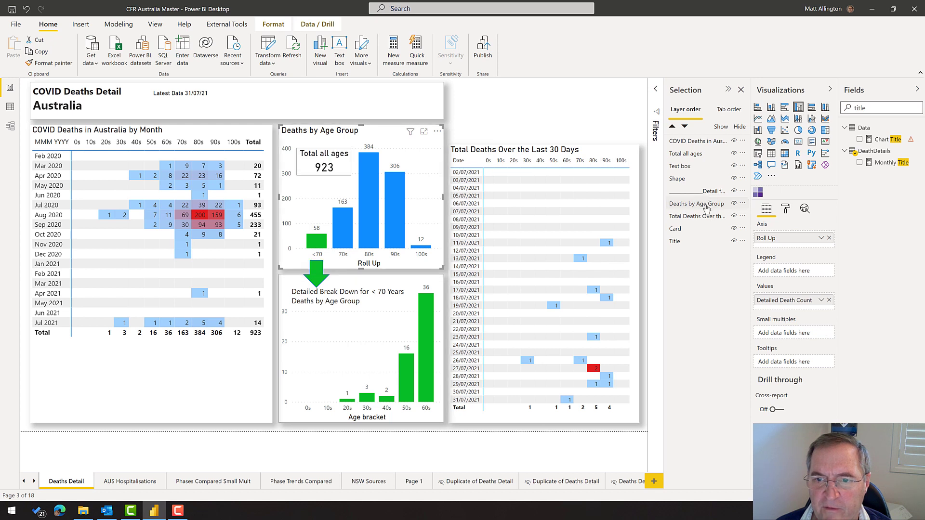
click(444, 344)
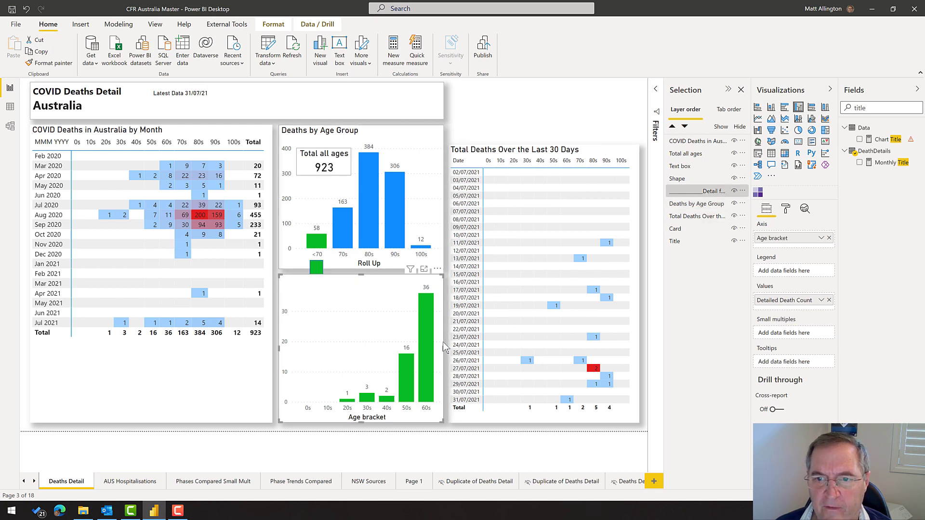
double_click(712, 192)
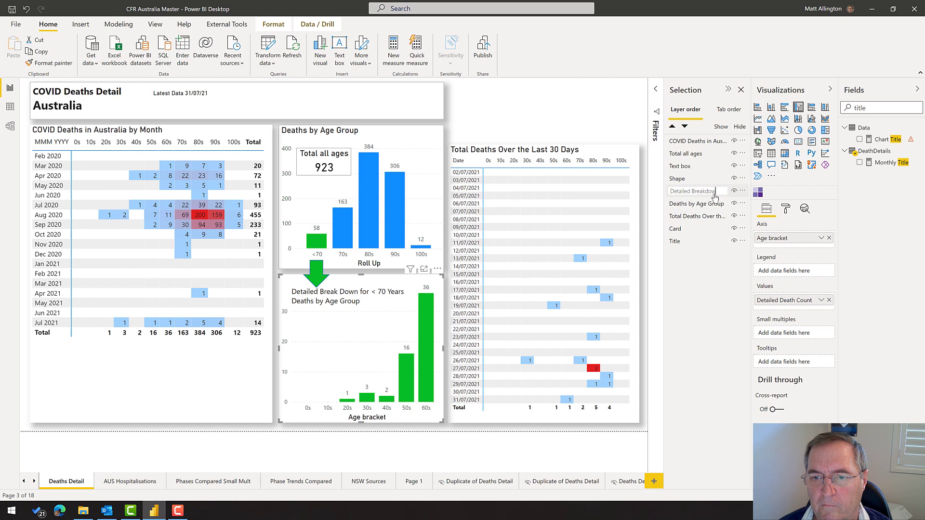
key(Return)
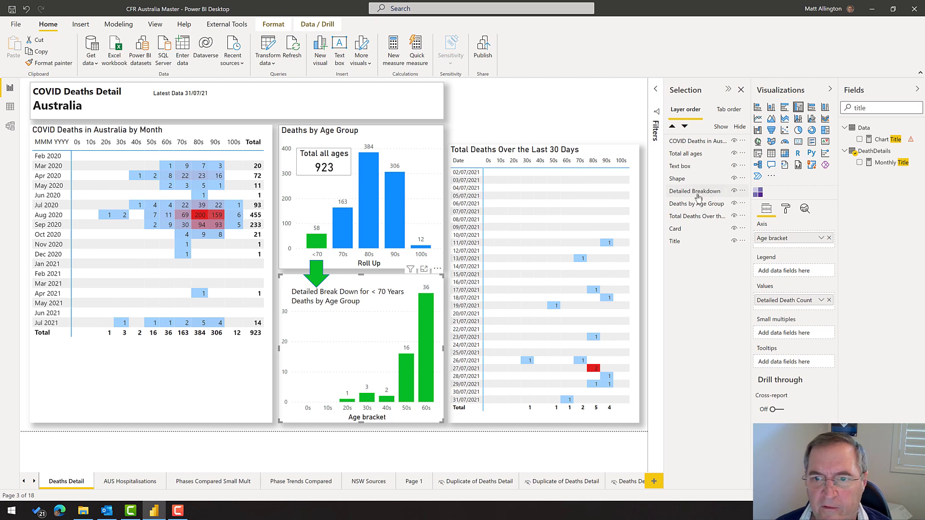
Raise the 30-day table layer and drop the month matrix just below Deaths by Age Group.
click(697, 193)
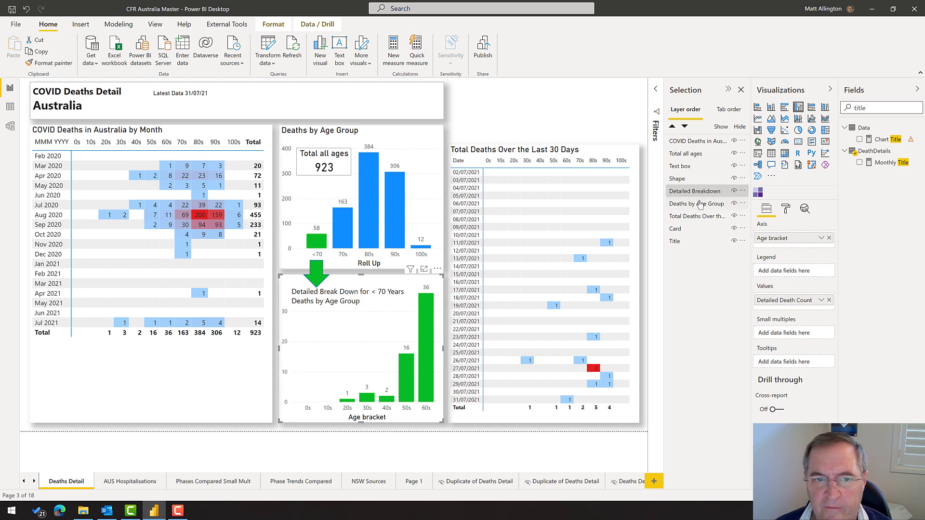
click(637, 184)
drag(697, 216, 698, 191)
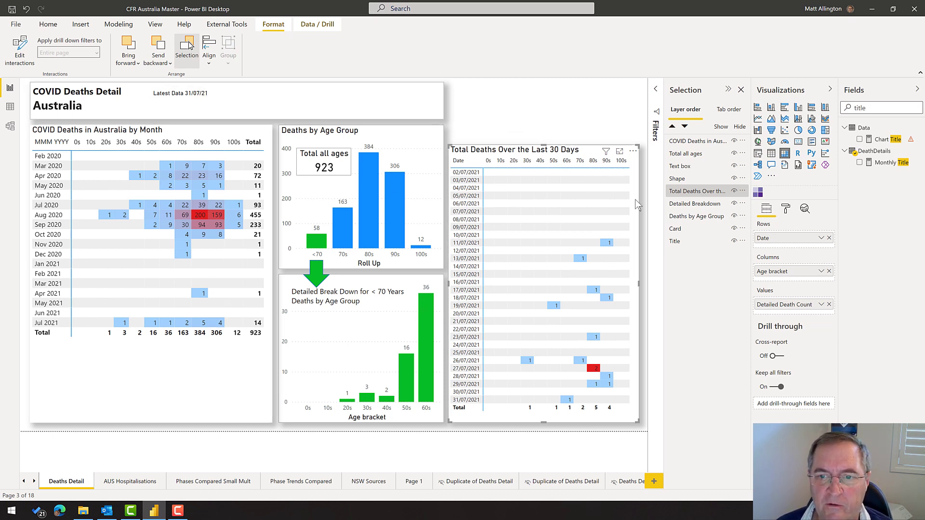
click(439, 230)
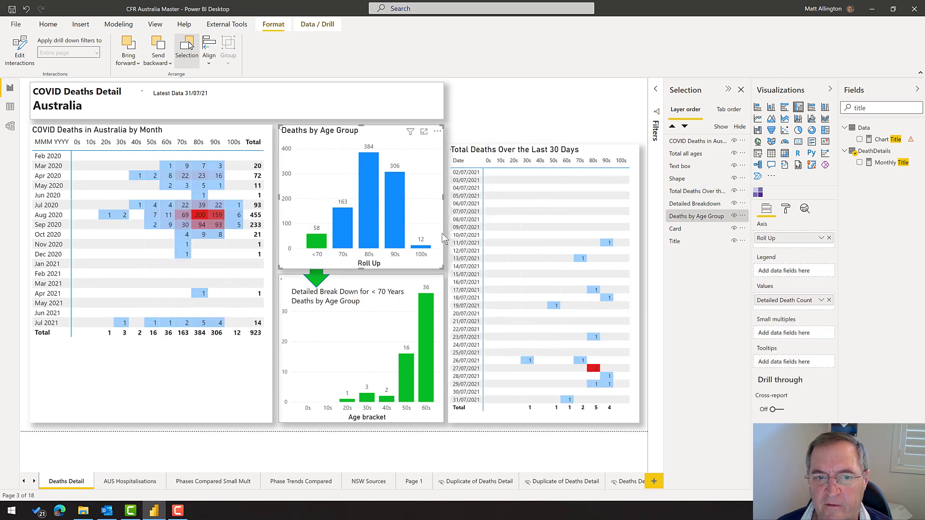
click(439, 312)
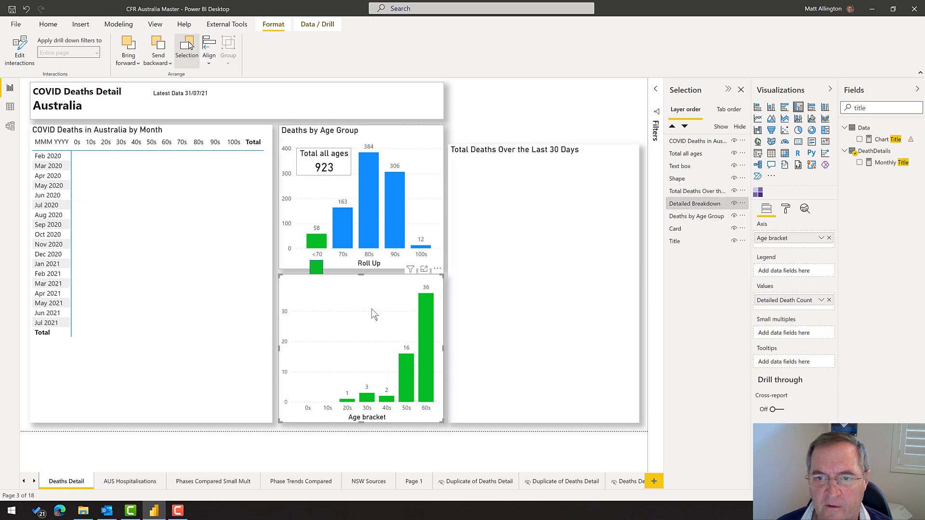
click(269, 361)
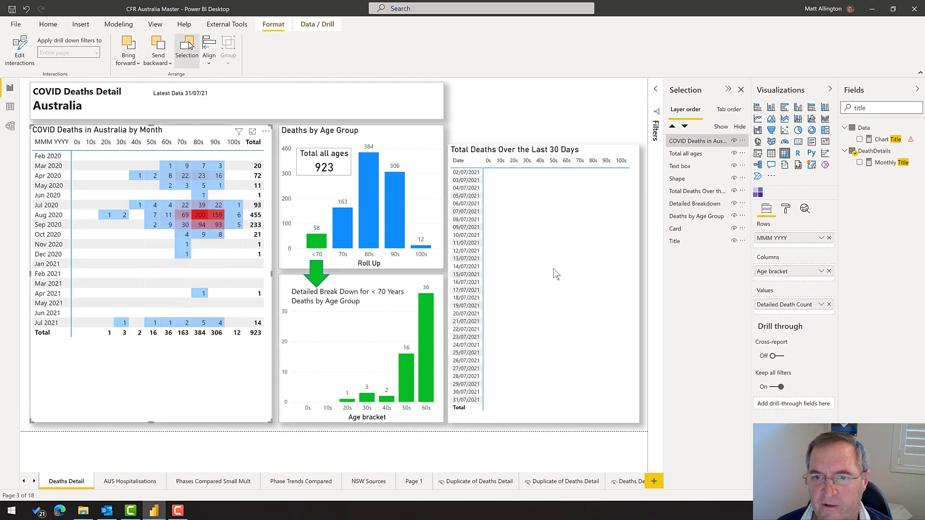
drag(710, 145, 703, 216)
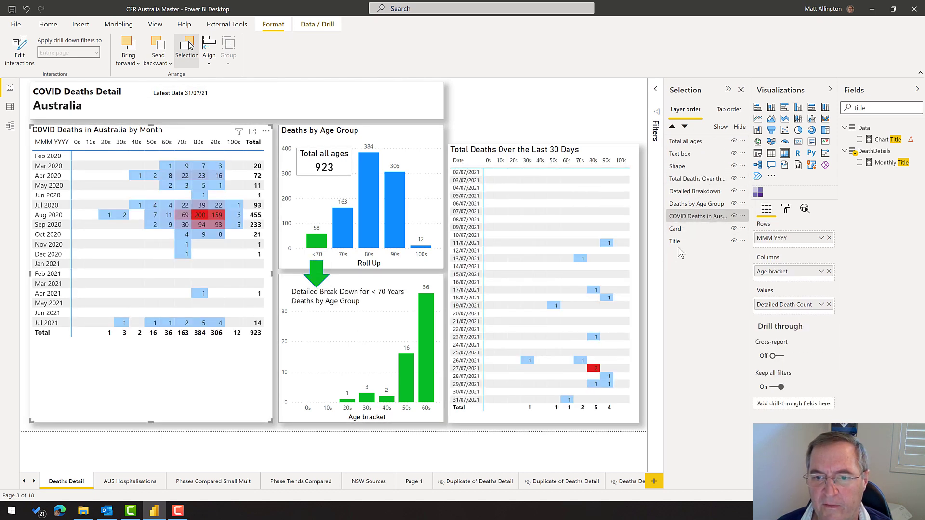
click(567, 115)
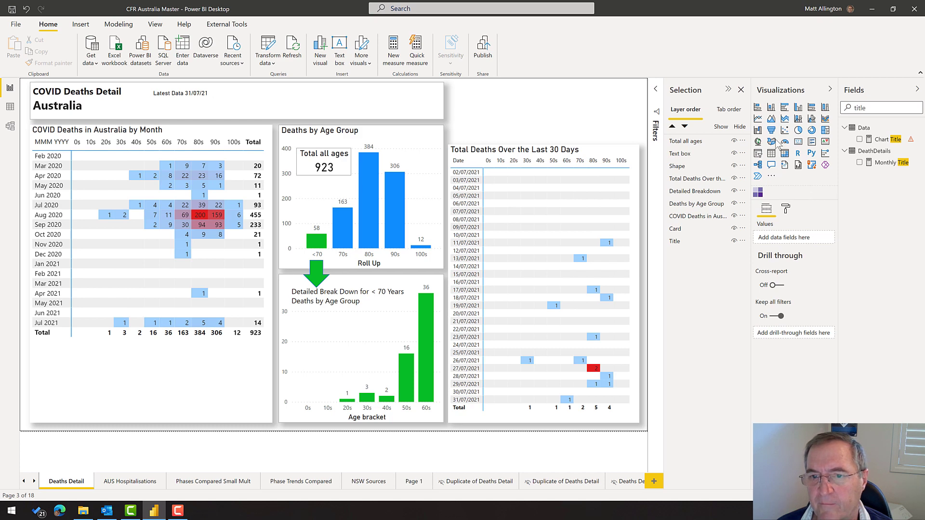
Add a text box at the top right beside the title banner, sized wide and short, with its shadow turned on.
click(742, 89)
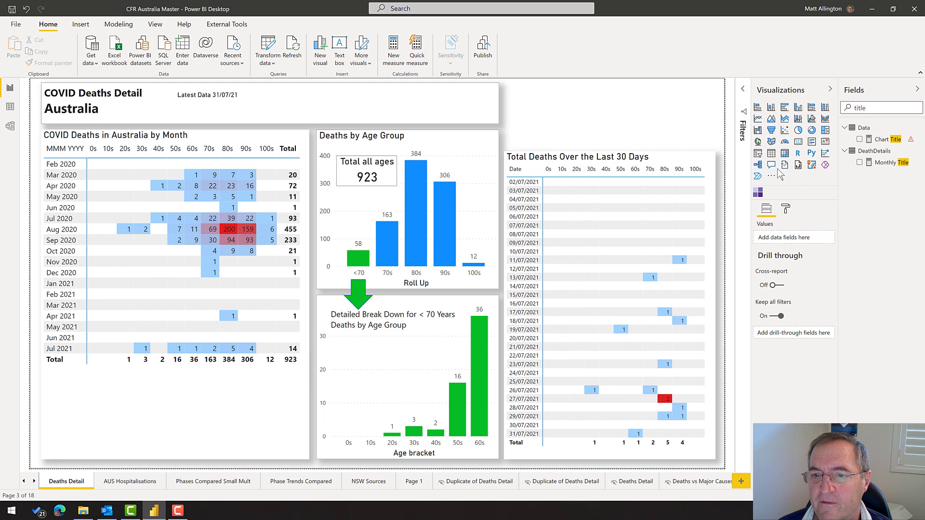
click(81, 27)
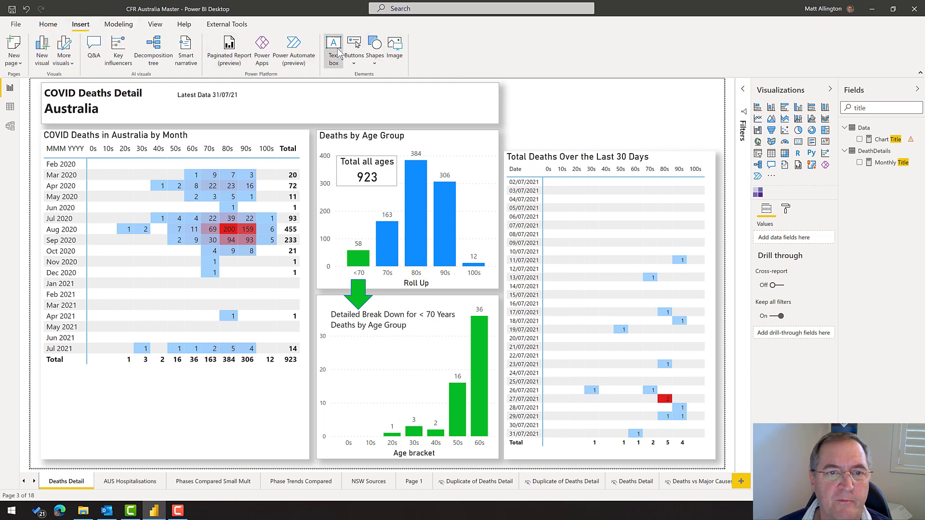
click(337, 52)
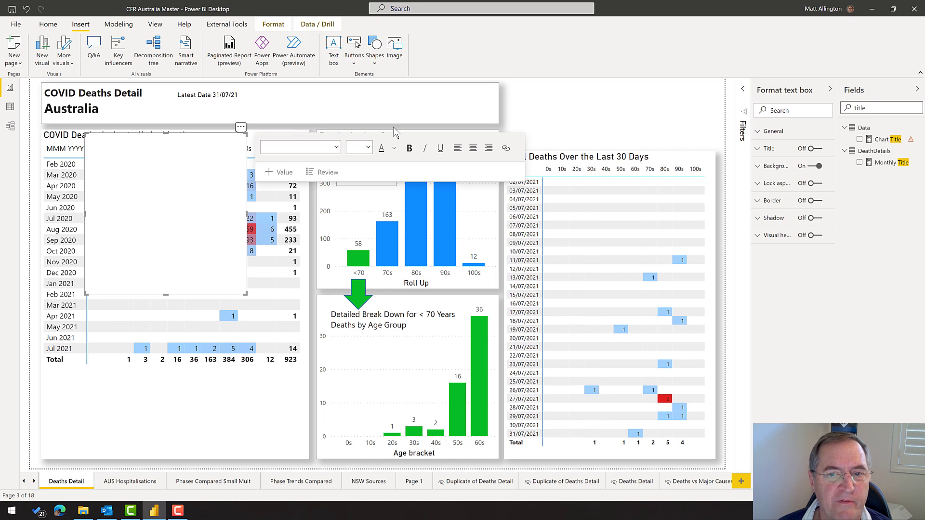
drag(239, 128, 662, 82)
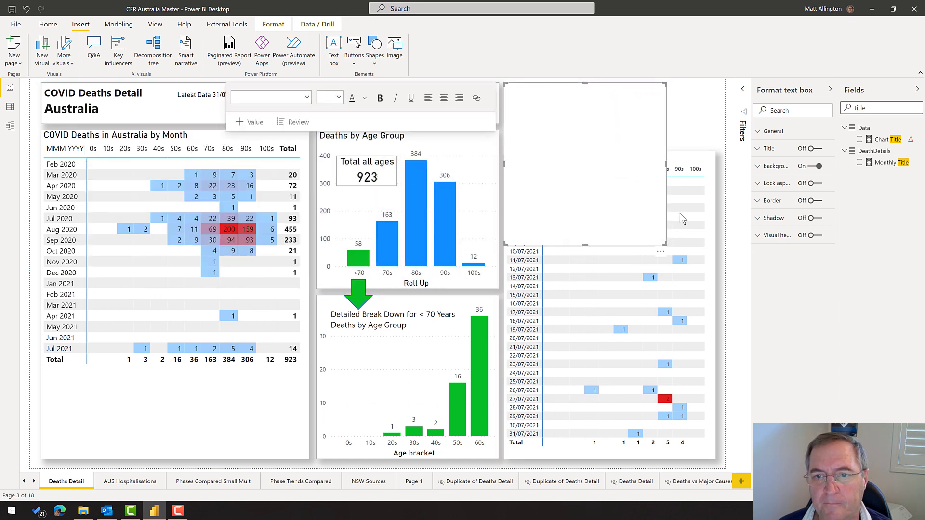
drag(667, 245, 714, 143)
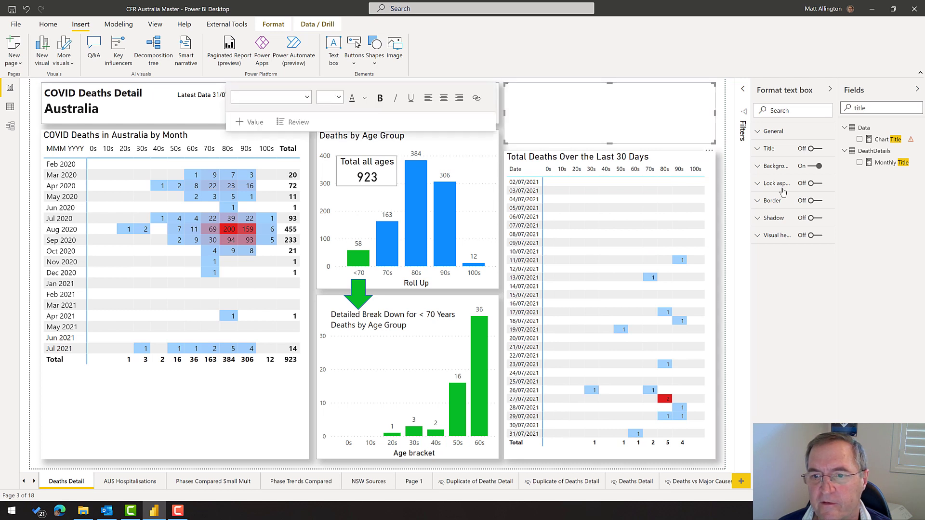
click(812, 218)
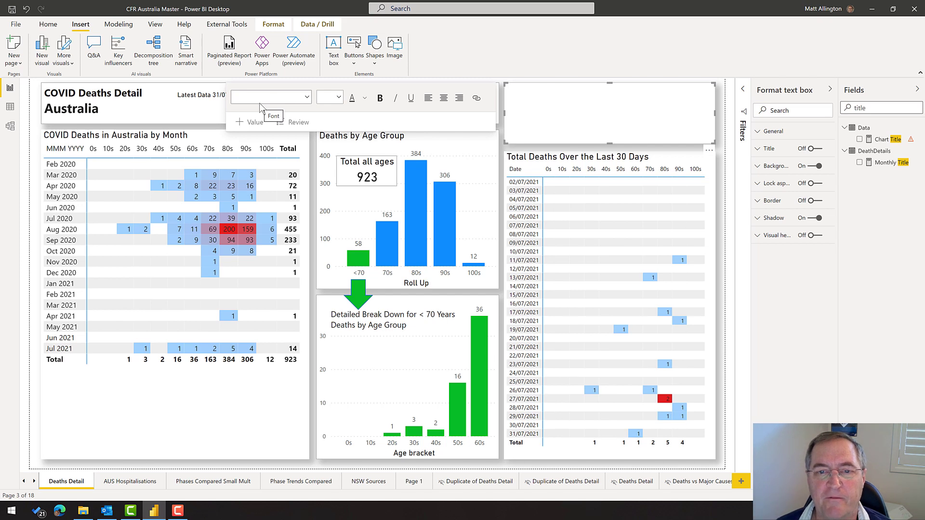
Deselect the new text box and expand the DeathDetails table in the Fields pane.
click(588, 194)
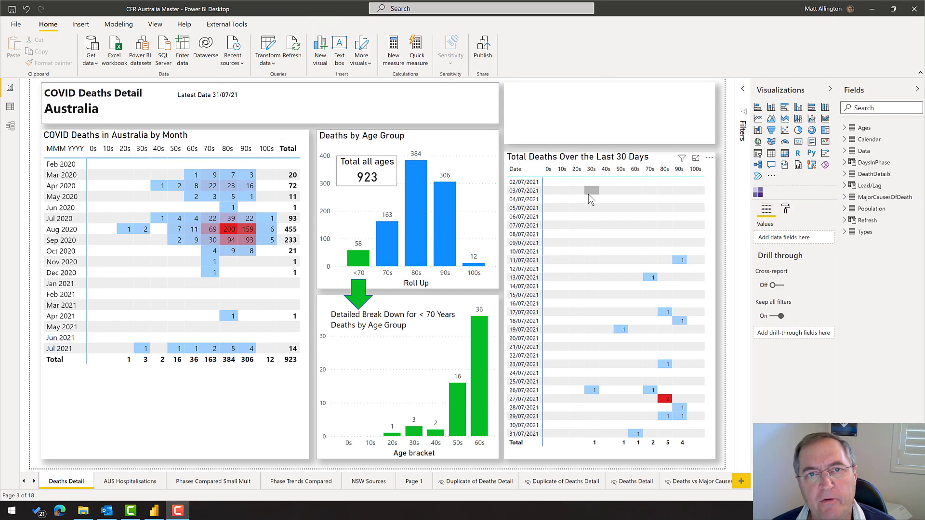
mouse_move(589, 194)
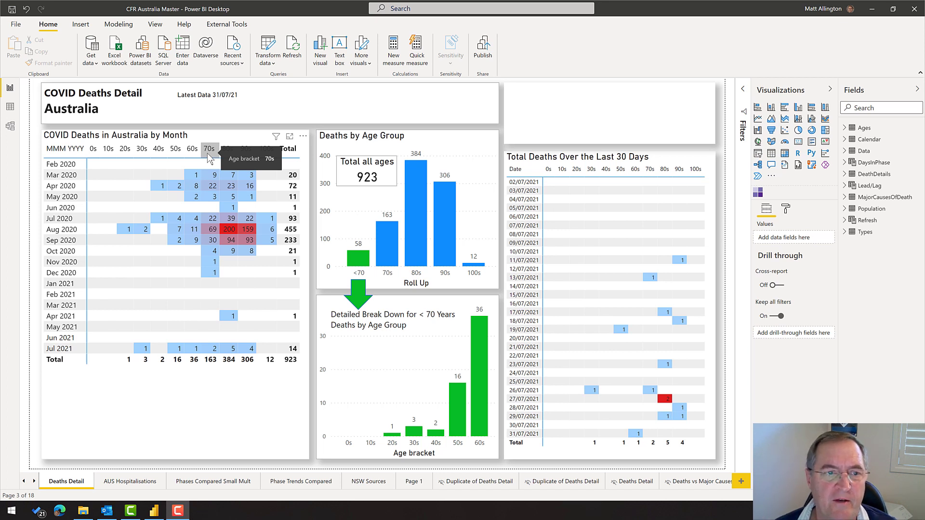
click(846, 176)
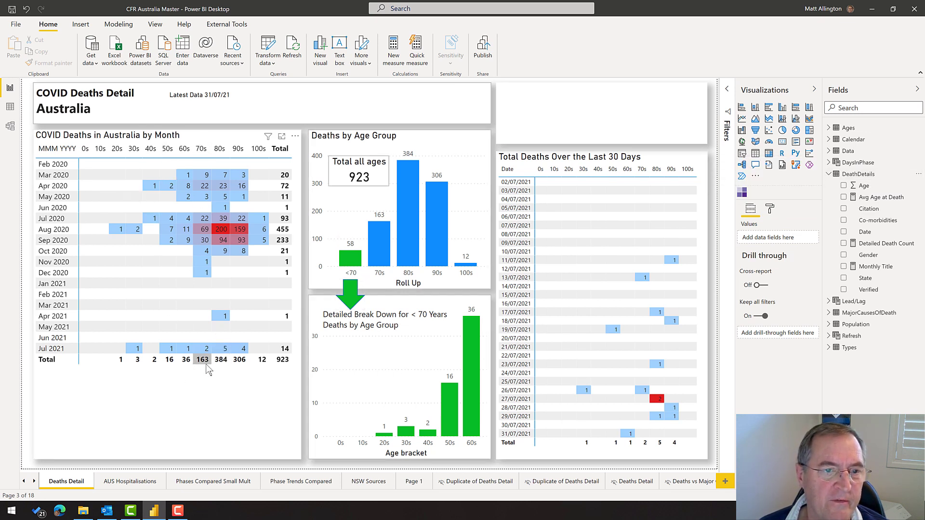
Create the measure Total Deaths with COVID Under 70 = CALCULATE([Deaths]) in DeathDetails.
right_click(862, 174)
key(Escape)
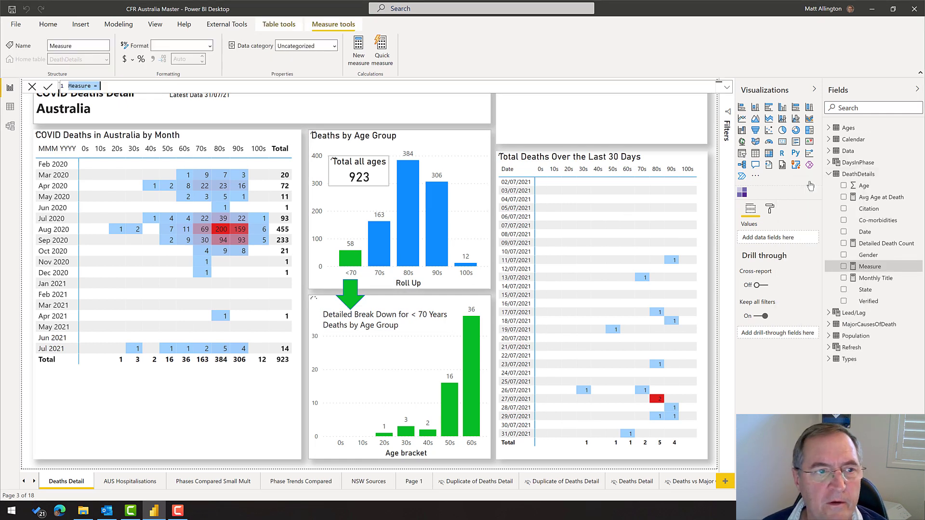
text(To)
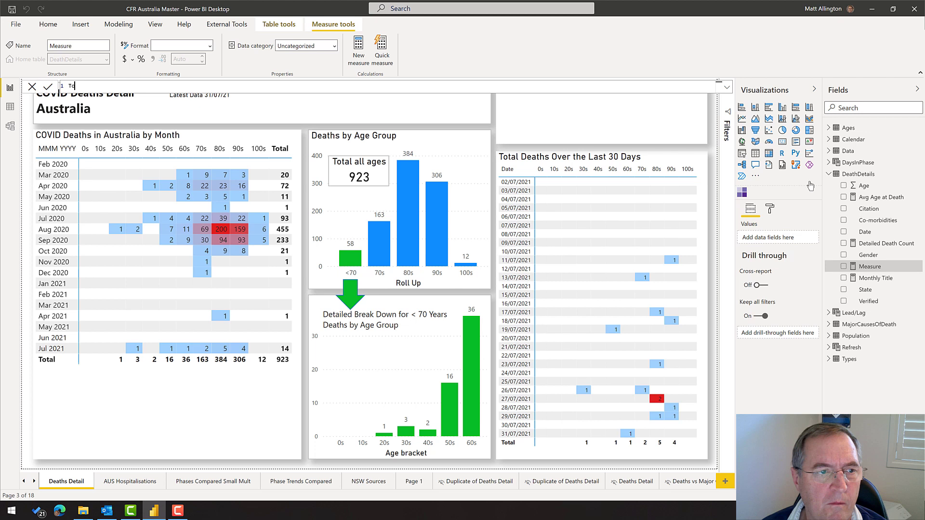
text(tal Deaths )
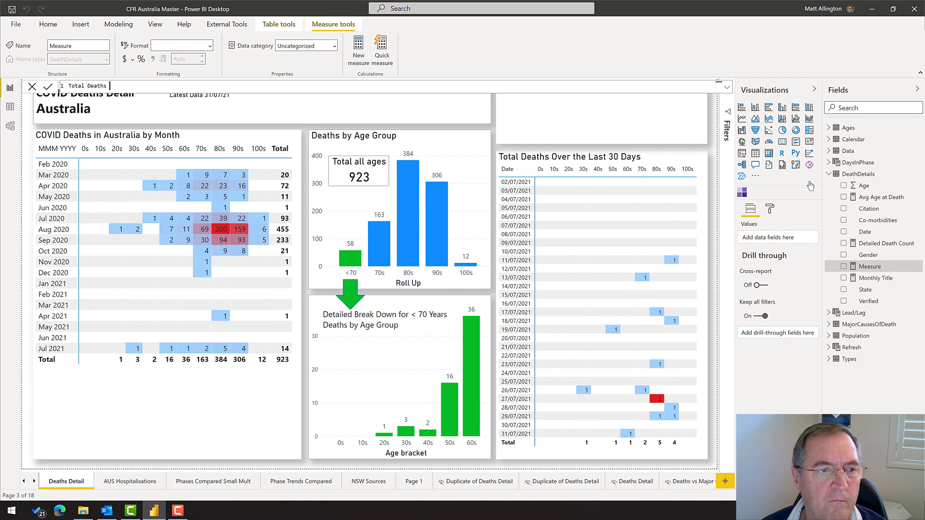
text(with COVID )
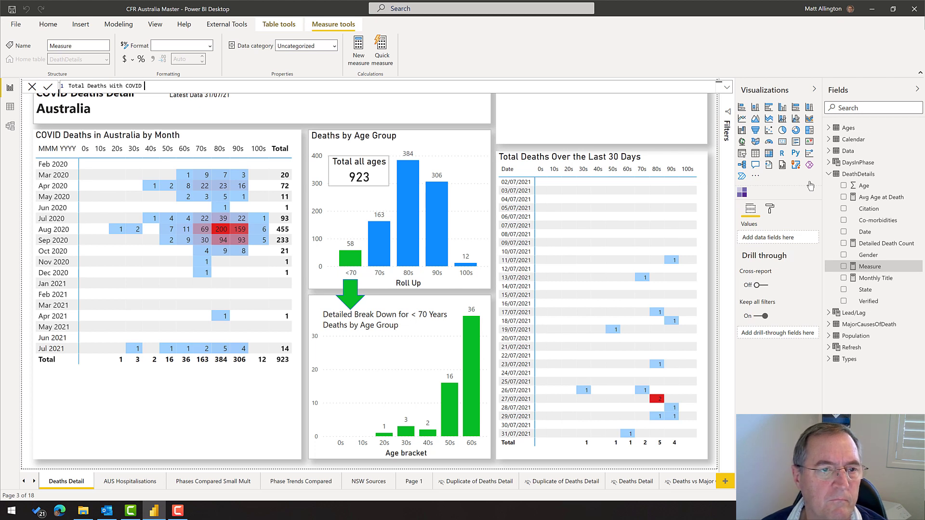
text(Under )
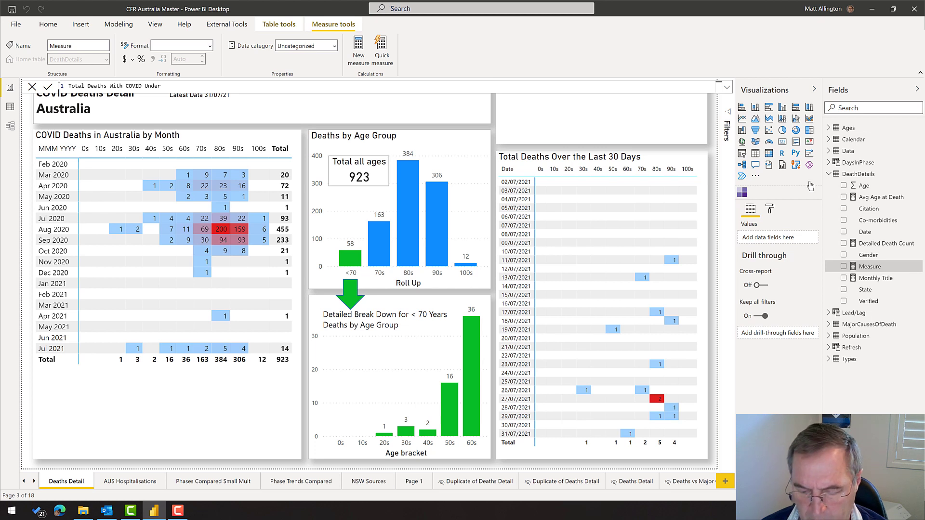
text(70)
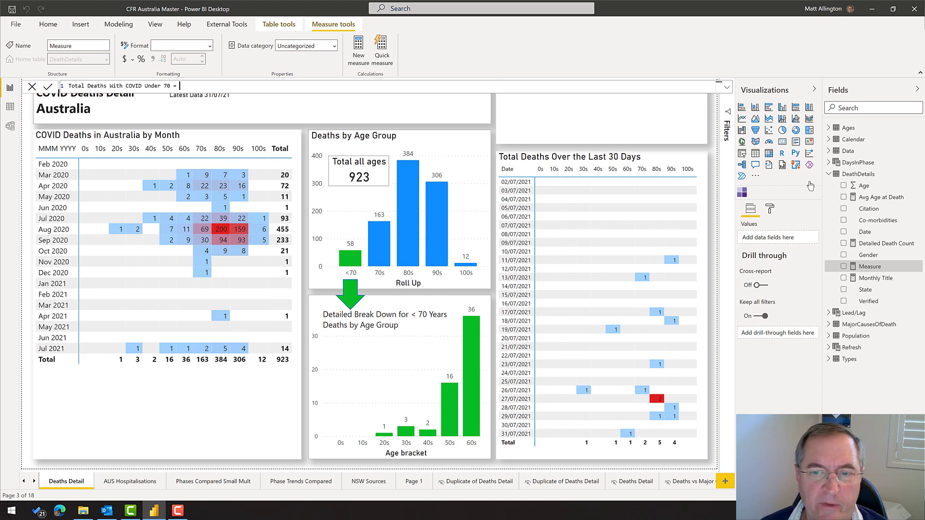
text( = CALCULATE()
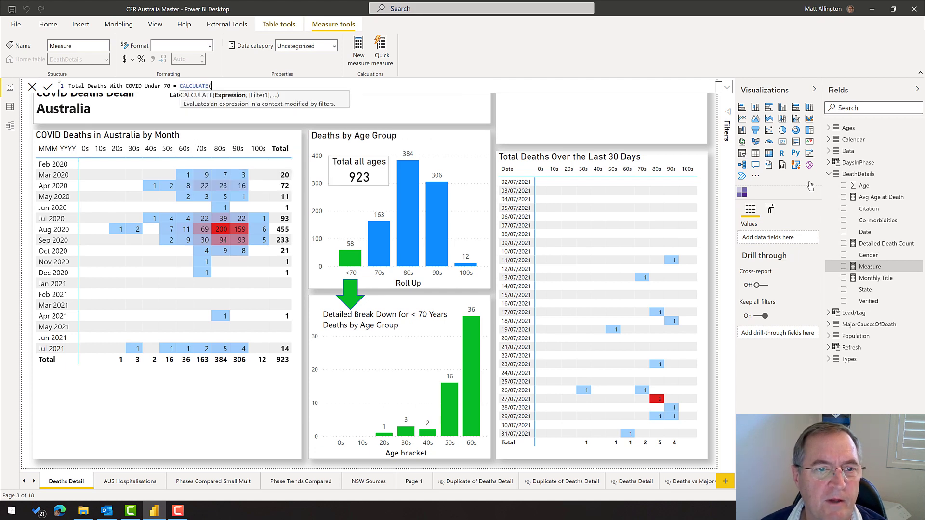
text([dea)
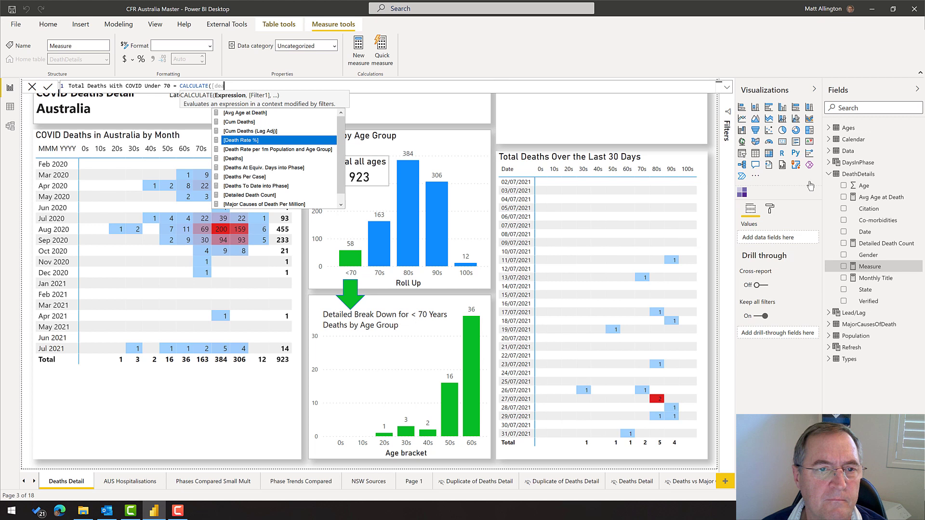
text(ths)
key(Tab)
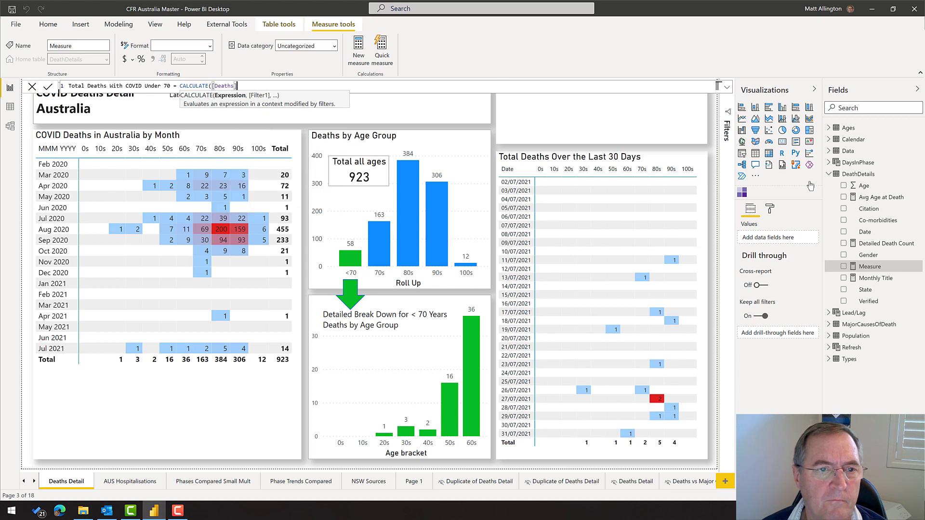
text(,)
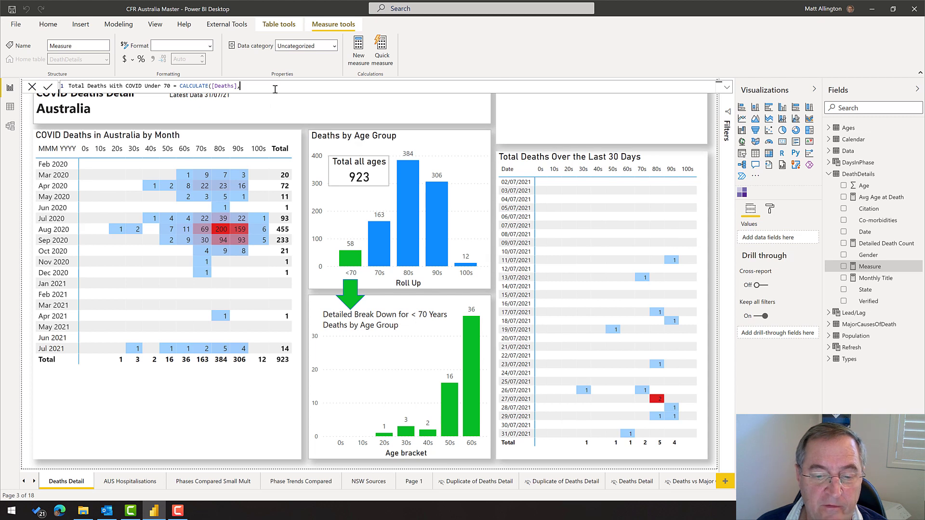
key(BackSpace)
text())
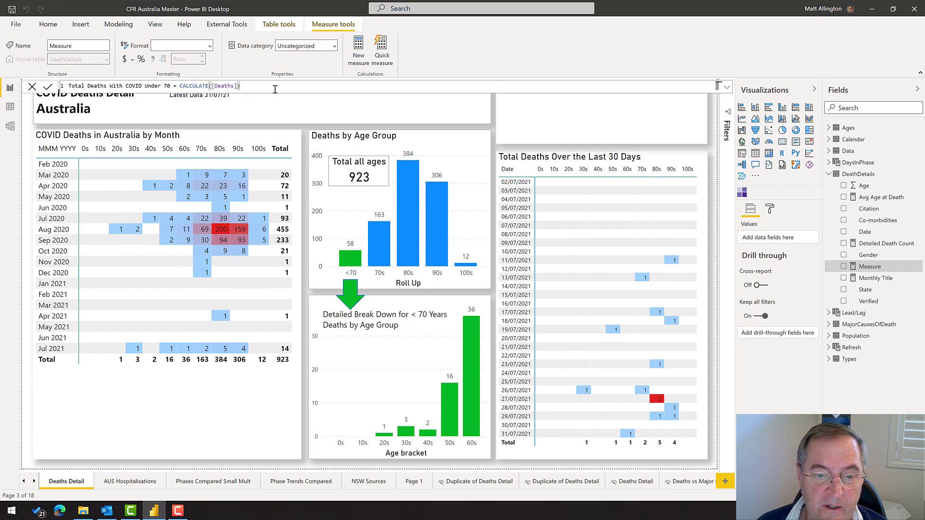
key(Return)
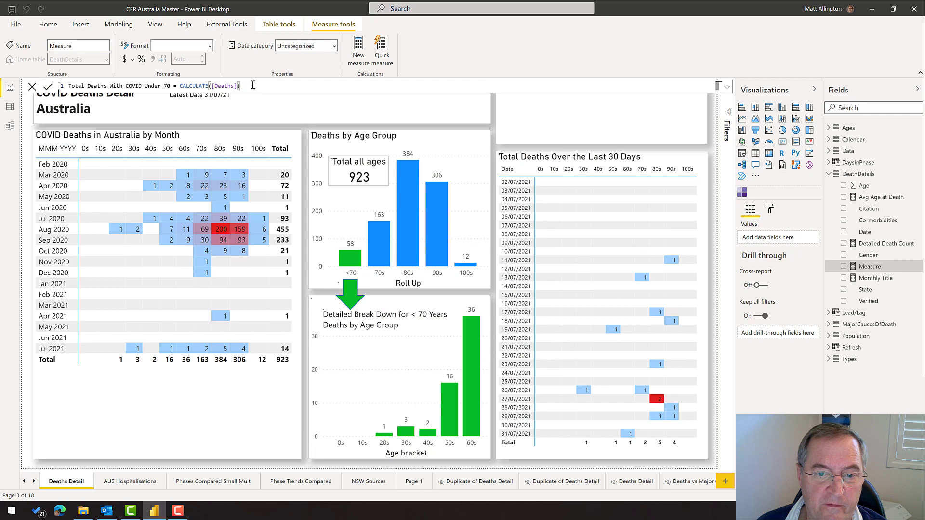
Add the filter Ages[Roll Up] = "<70" to the measure's CALCULATE formula.
click(291, 86)
key(BackSpace)
text(,r)
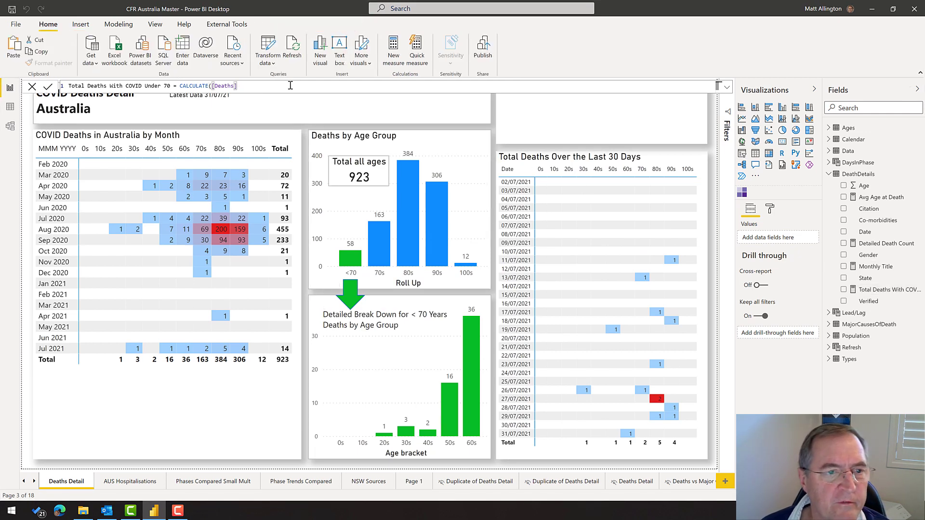
text(oll)
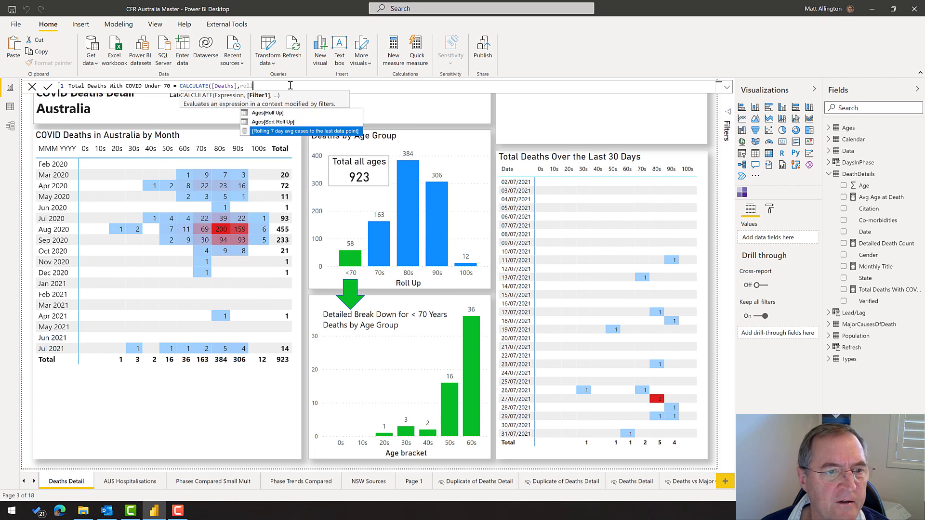
key(Down)
key(Tab)
text(= "<)
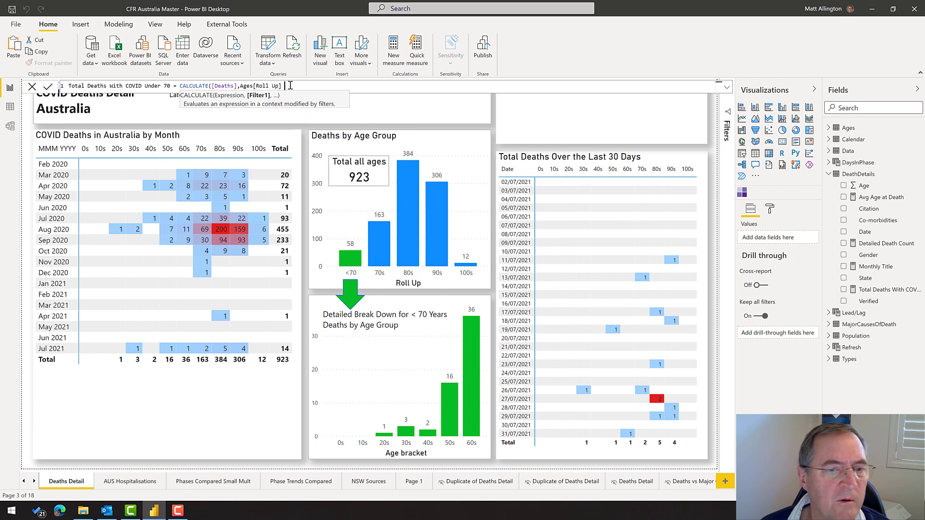
text(70)
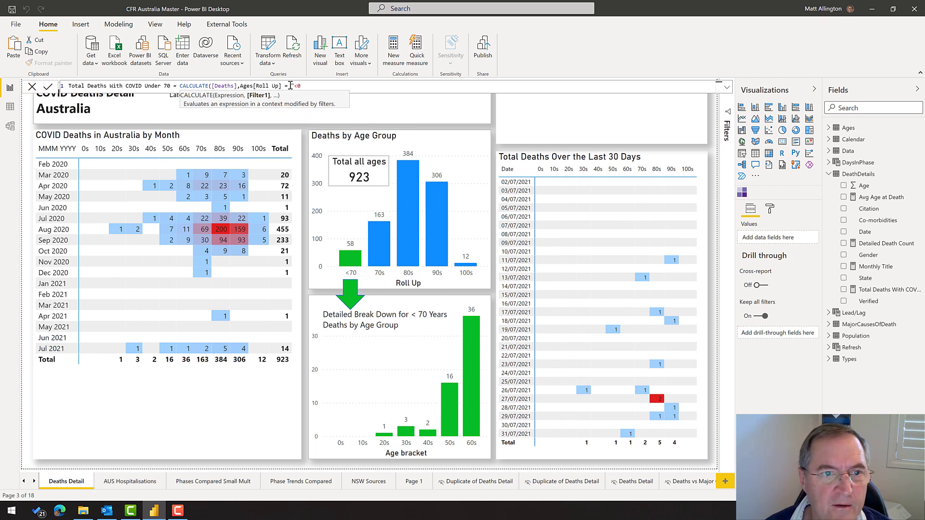
key(BackSpace)
text(70"))
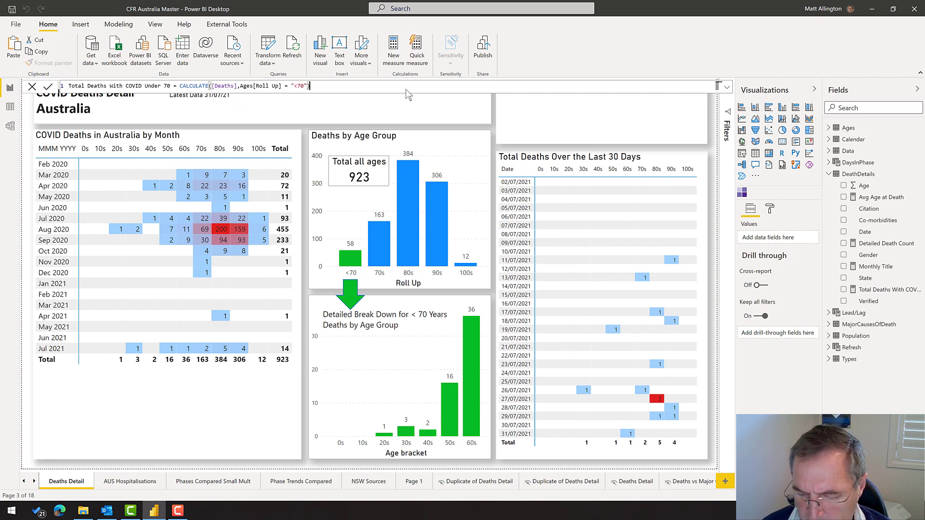
key(Return)
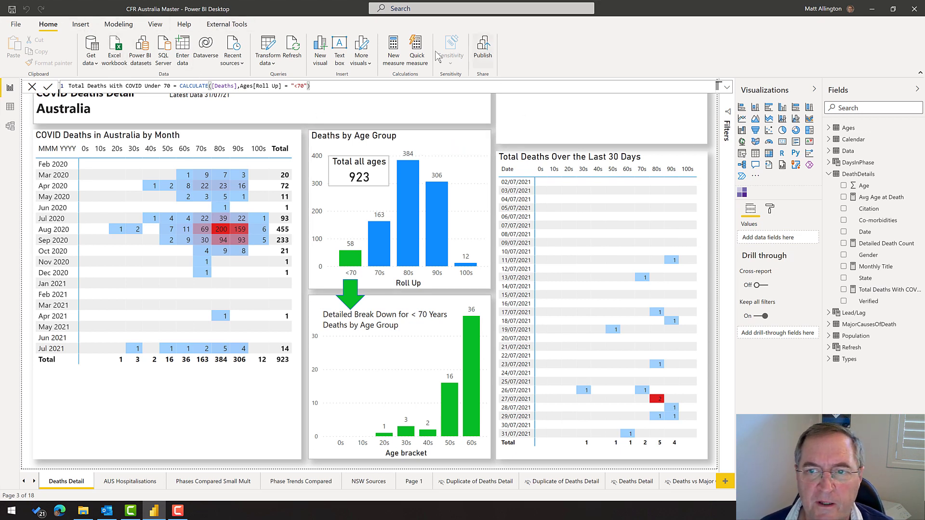
On the Modeling tab, select the Under 70 measure, then view the Avg Age at Death formula.
click(119, 25)
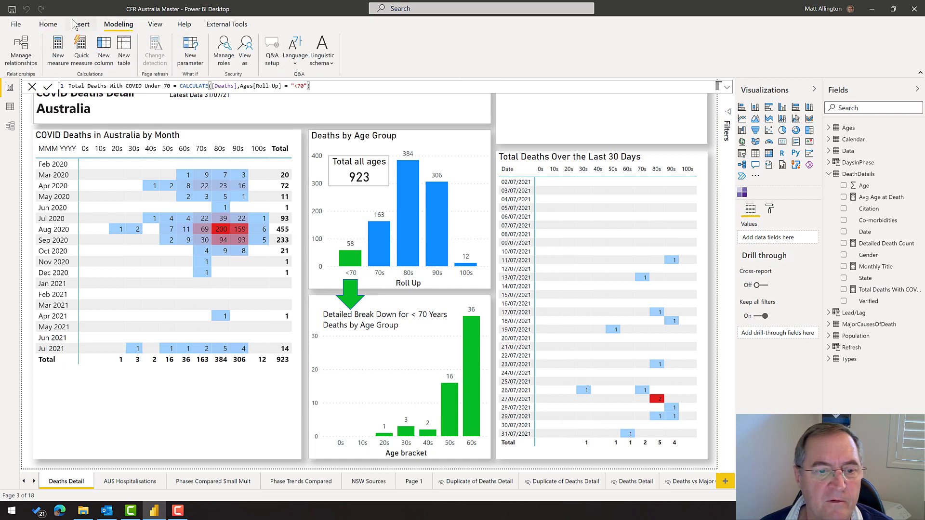
click(301, 86)
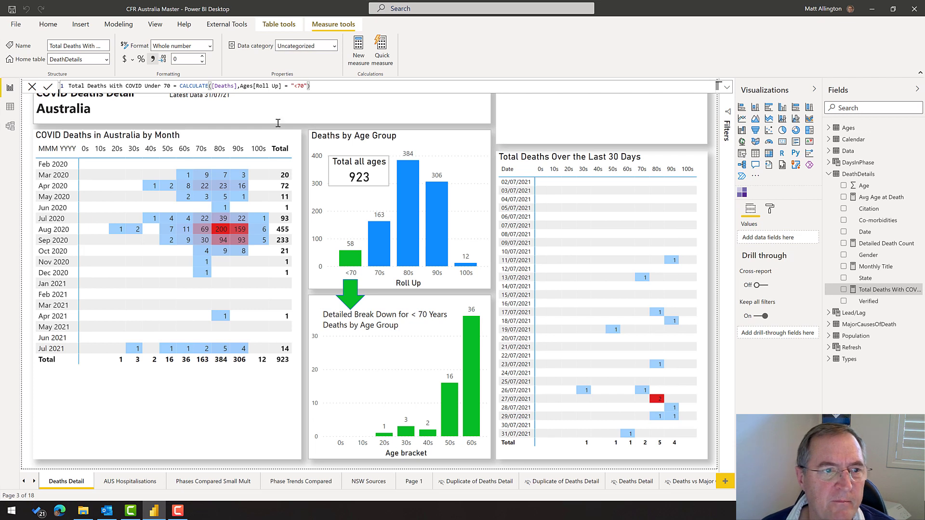
click(881, 198)
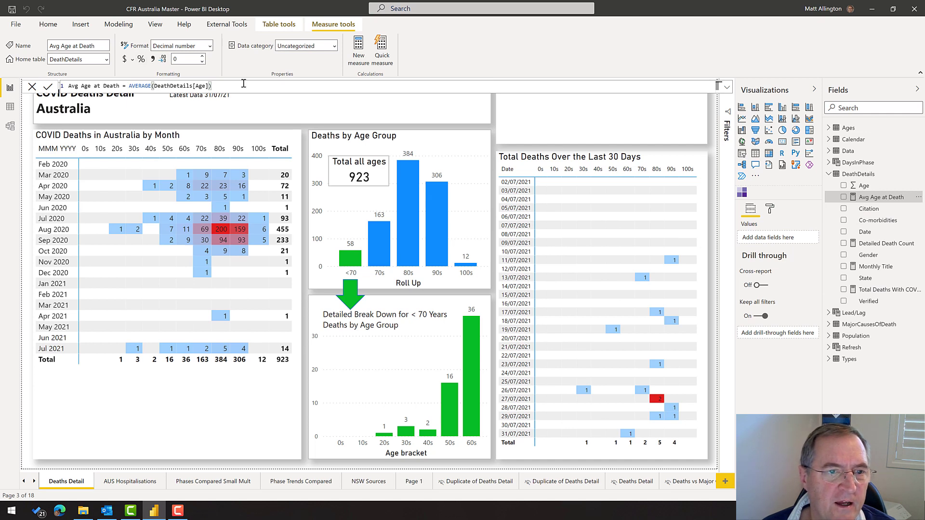
Type "The average age at death with COVID in Australia is" into the empty text box.
click(590, 120)
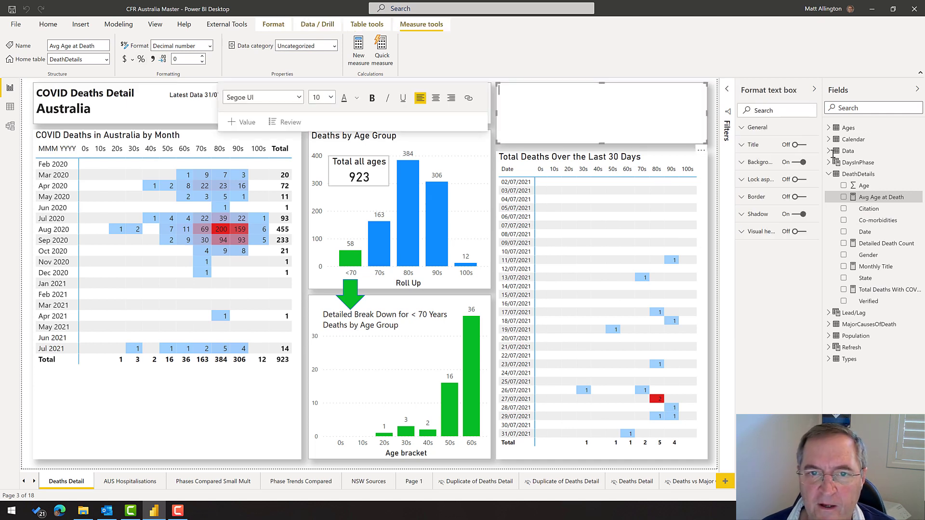
click(566, 97)
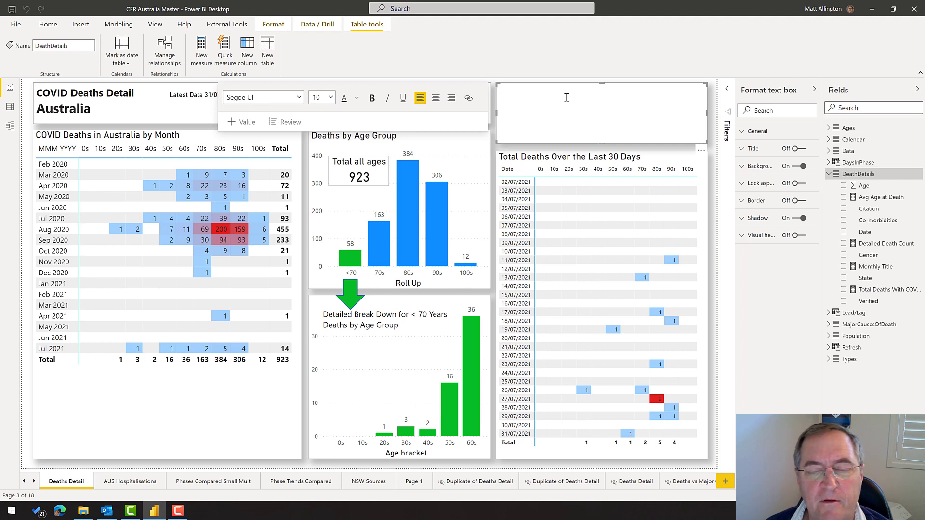
text(The a)
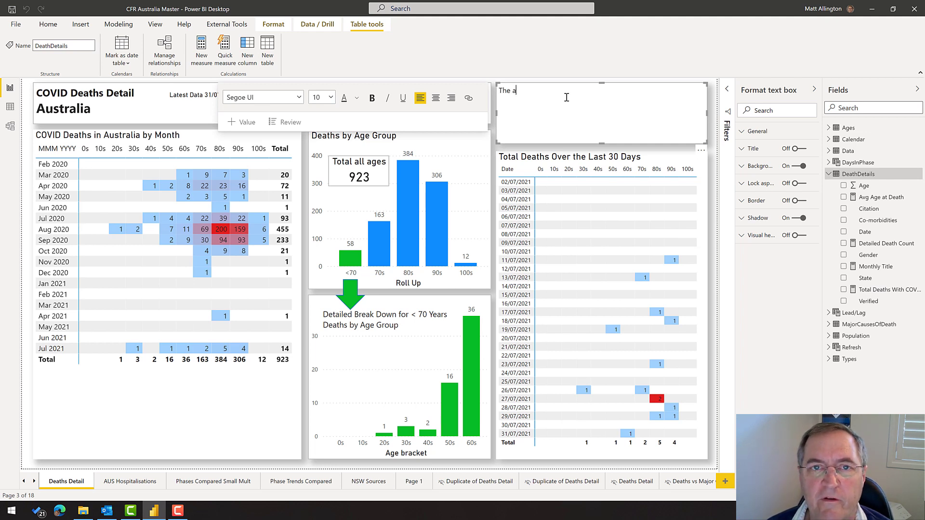
text(verage age)
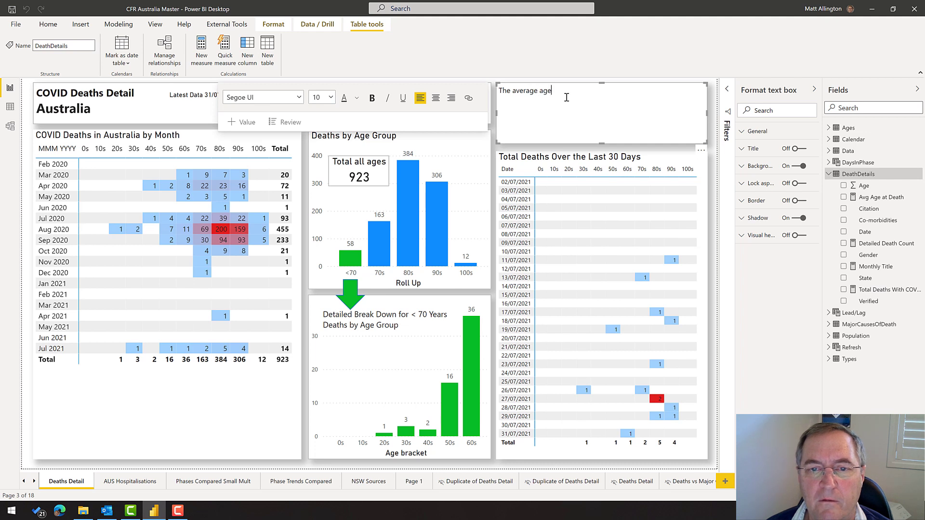
text( at death with )
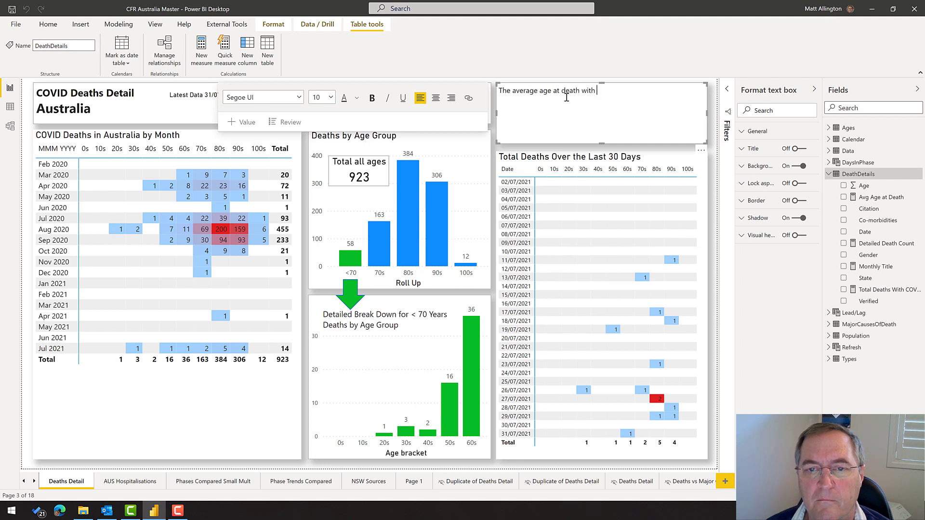
text(COVID in Australia is)
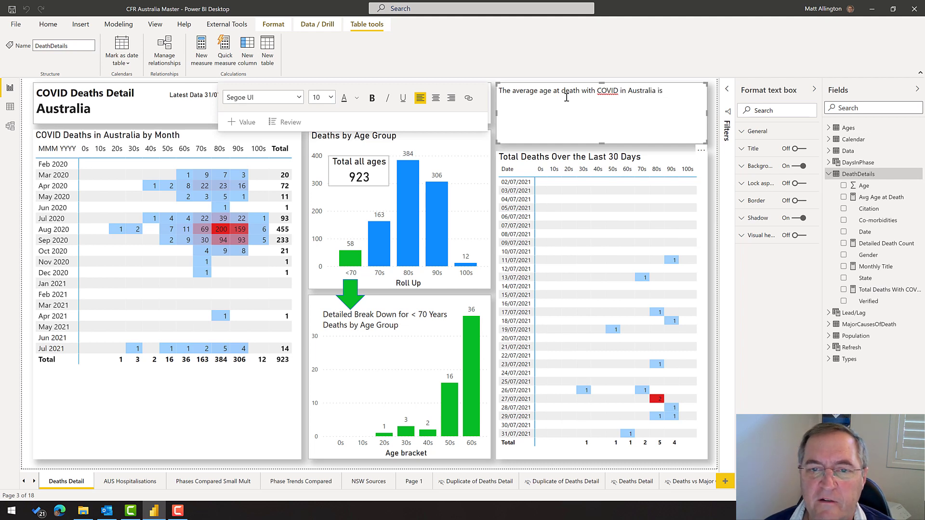
click(246, 127)
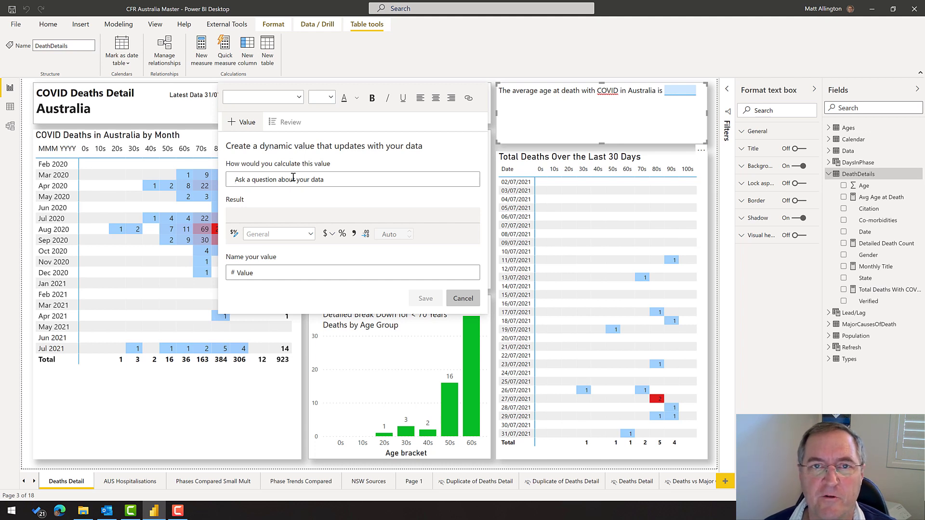
Append a live average-age value named Avg Age at Death, formatted as a whole number (81).
click(293, 178)
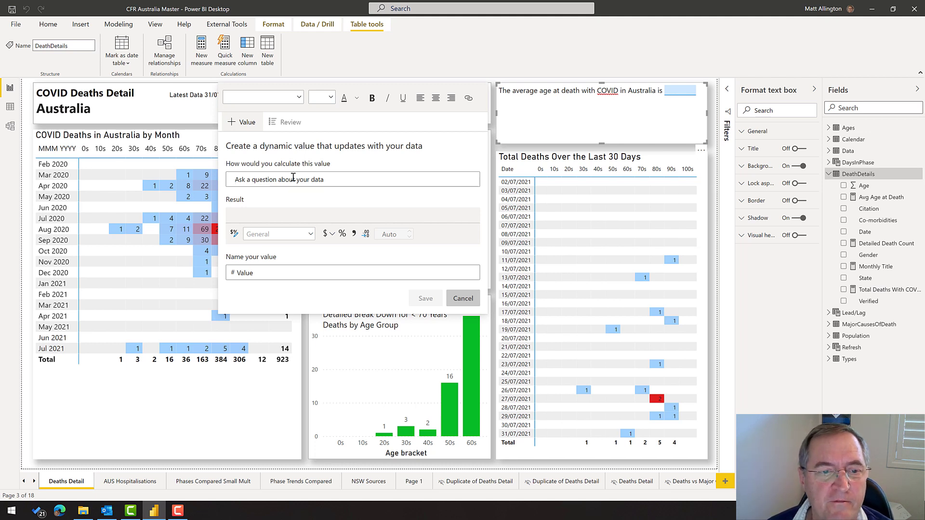
text(a)
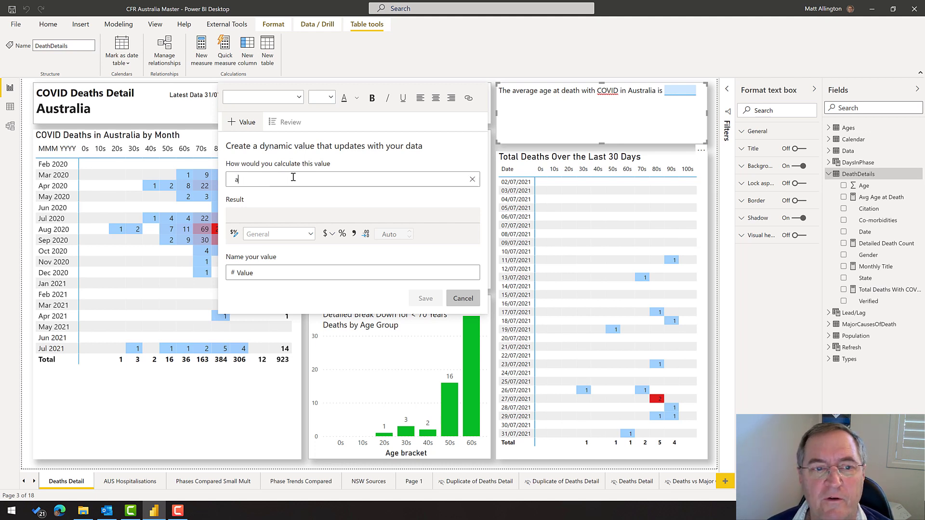
text(verg age)
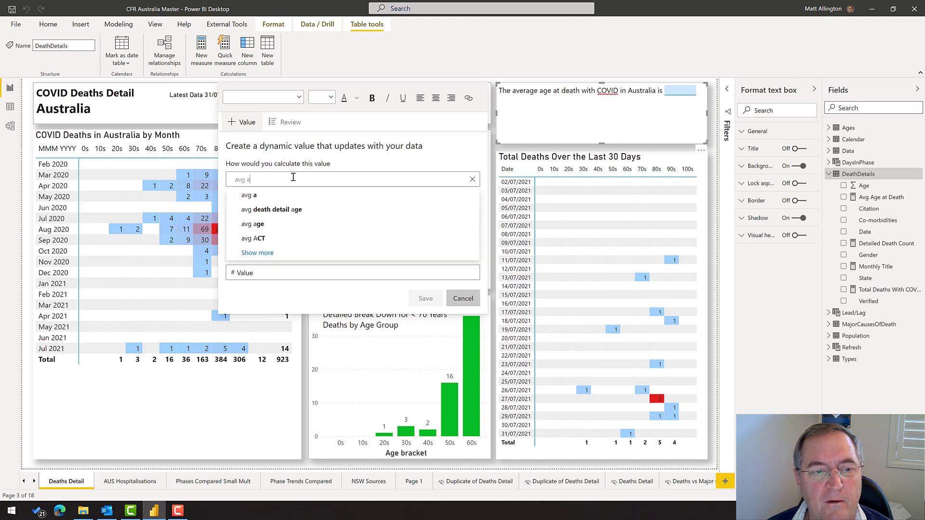
key(Return)
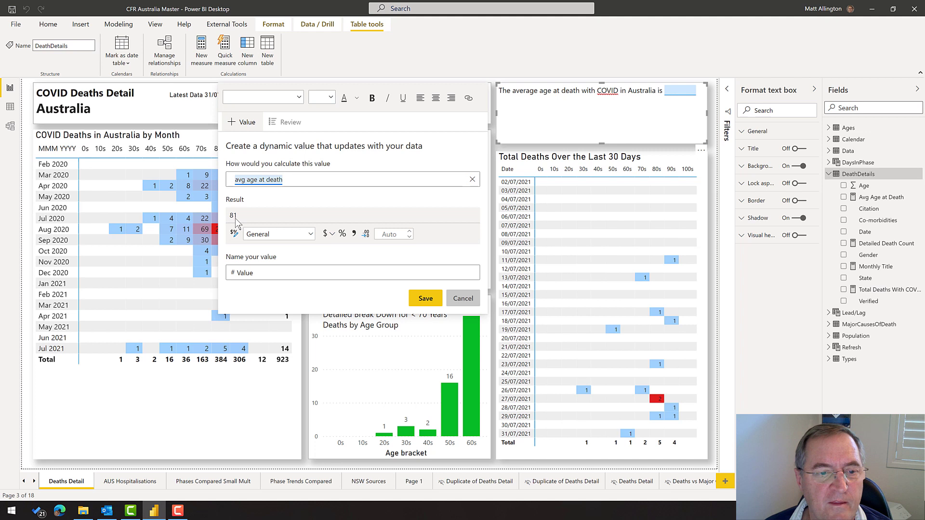
double_click(274, 274)
key(BackSpace)
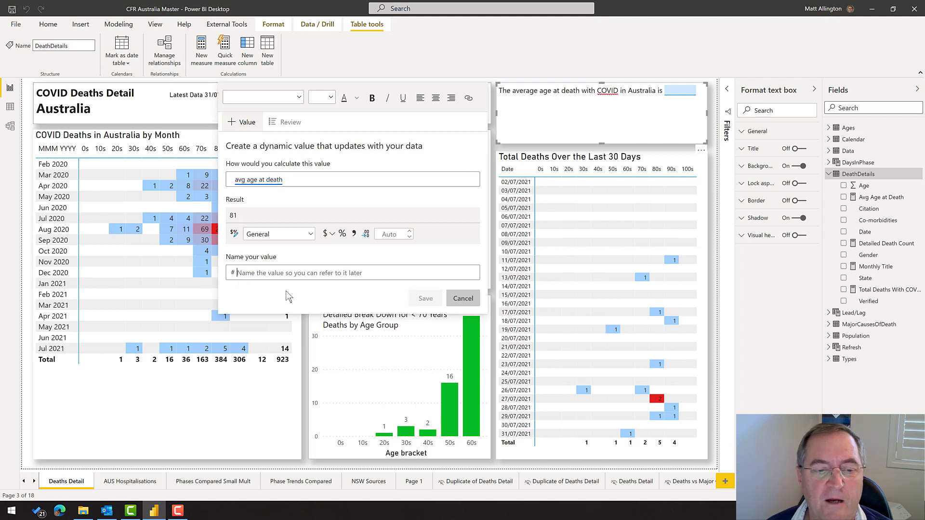
text(Avg Age at Death)
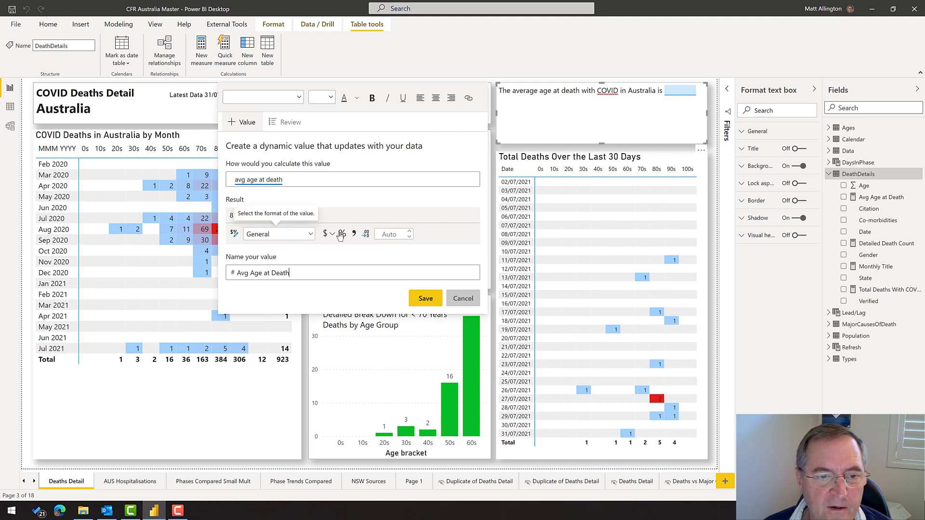
click(354, 234)
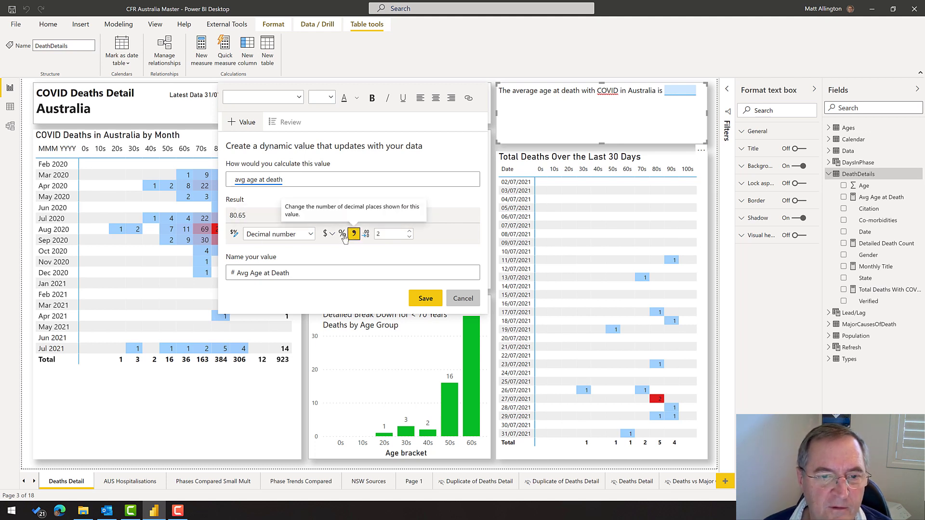
click(310, 235)
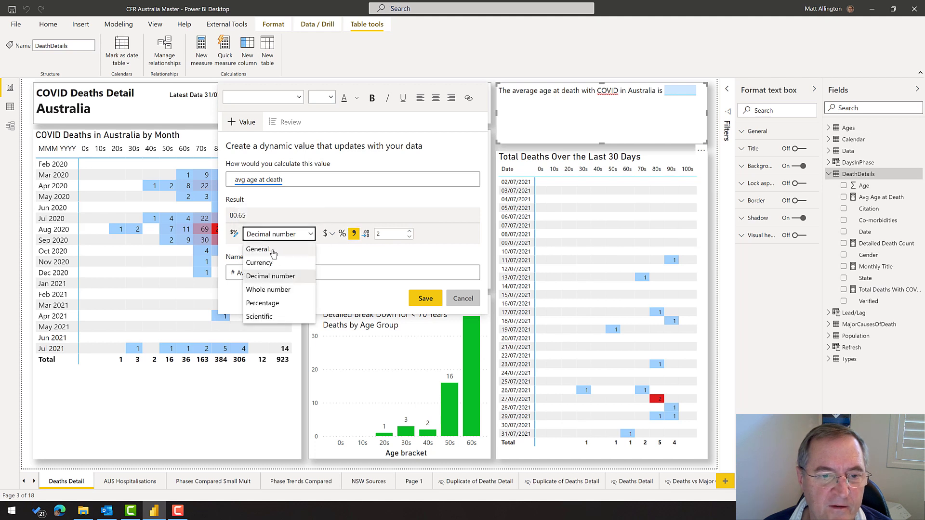
click(267, 290)
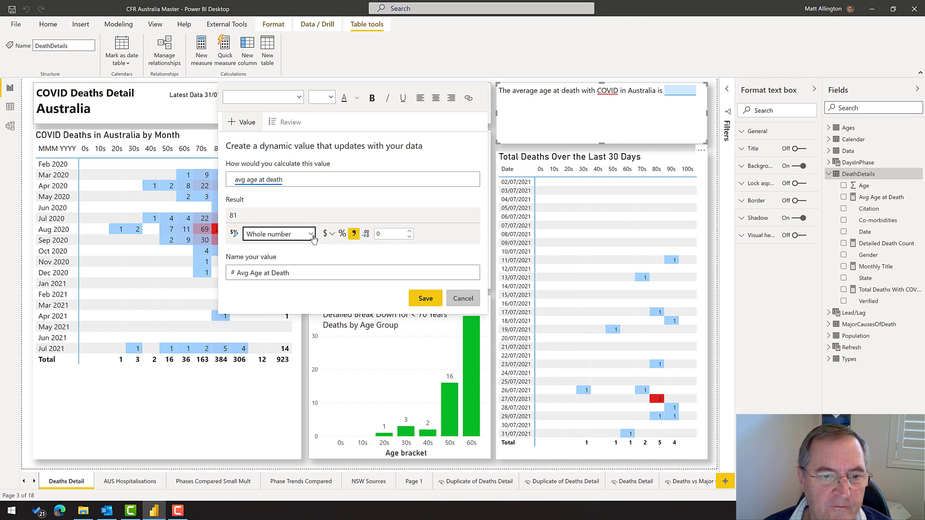
click(425, 299)
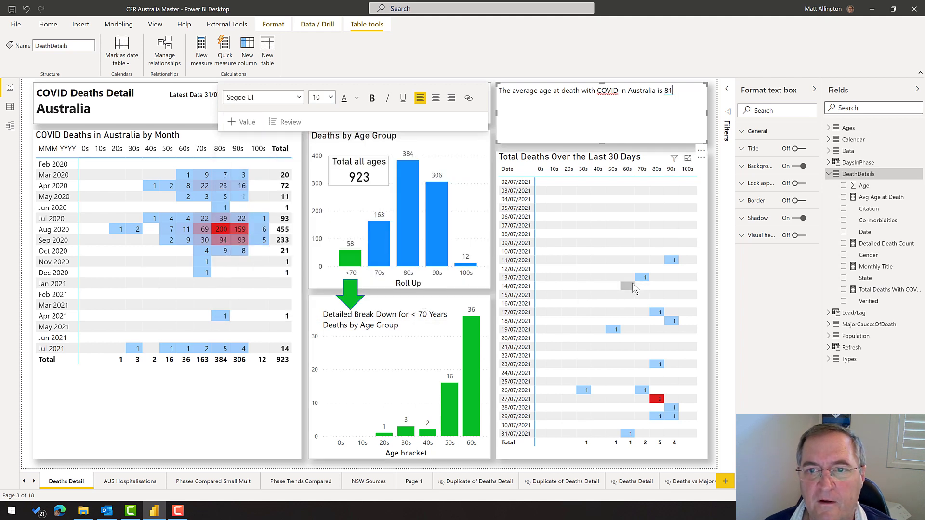
Type the line "There are a total of people under 70 that have died with COVID.".
mouse_move(632, 282)
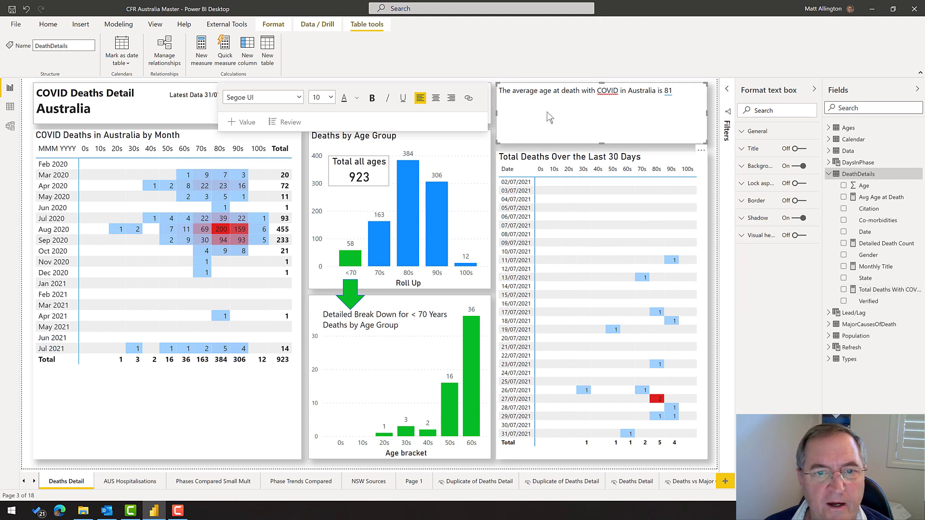
text(There are a total of )
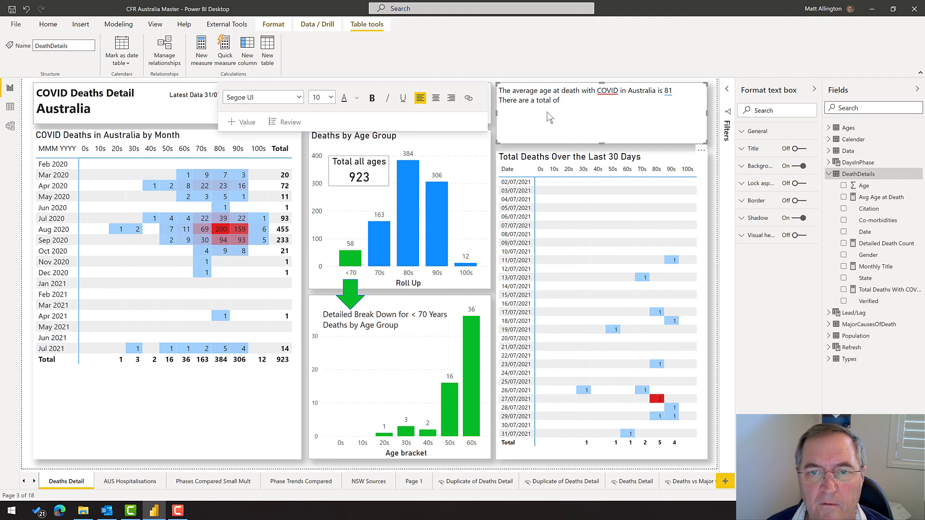
text(people under )
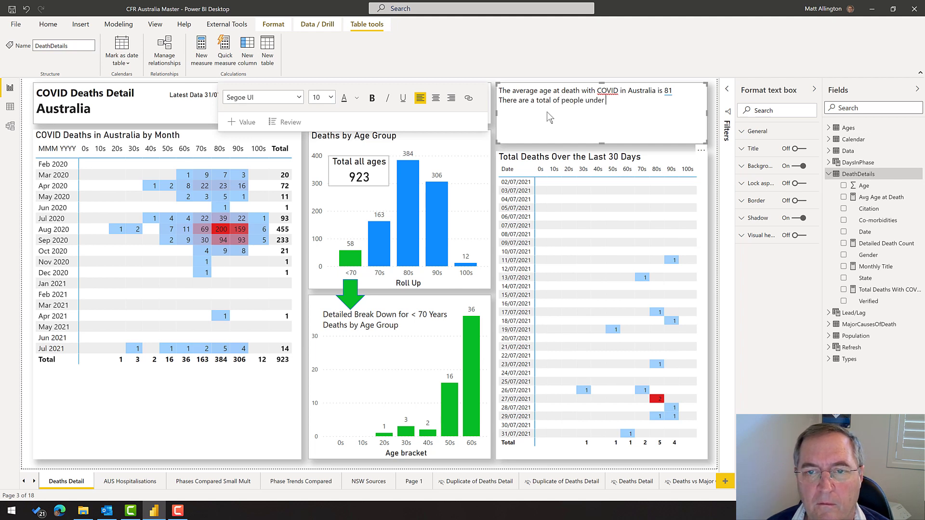
text(70 that )
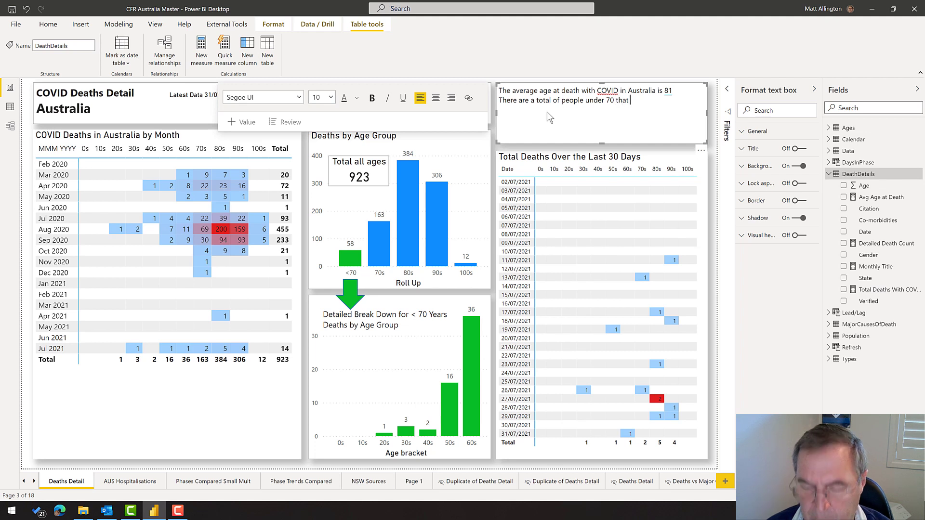
text(have died with CO)
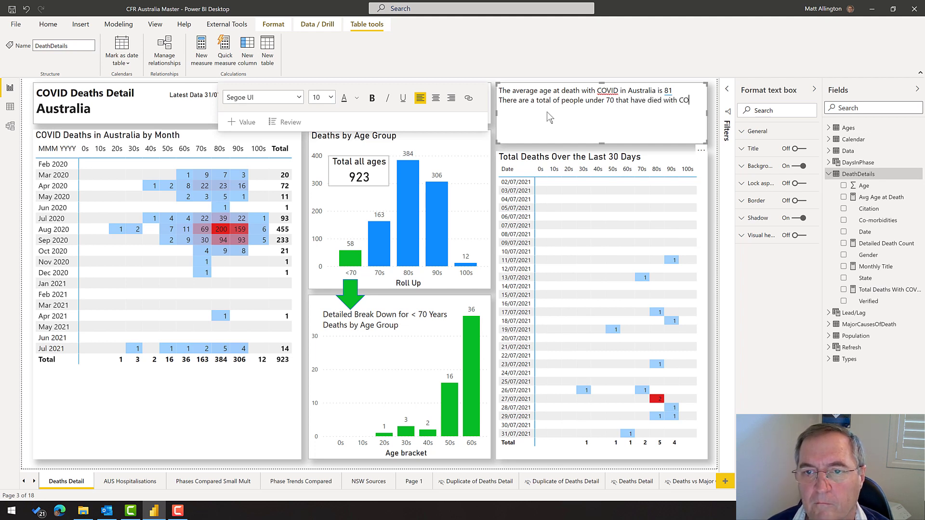
text(VID.)
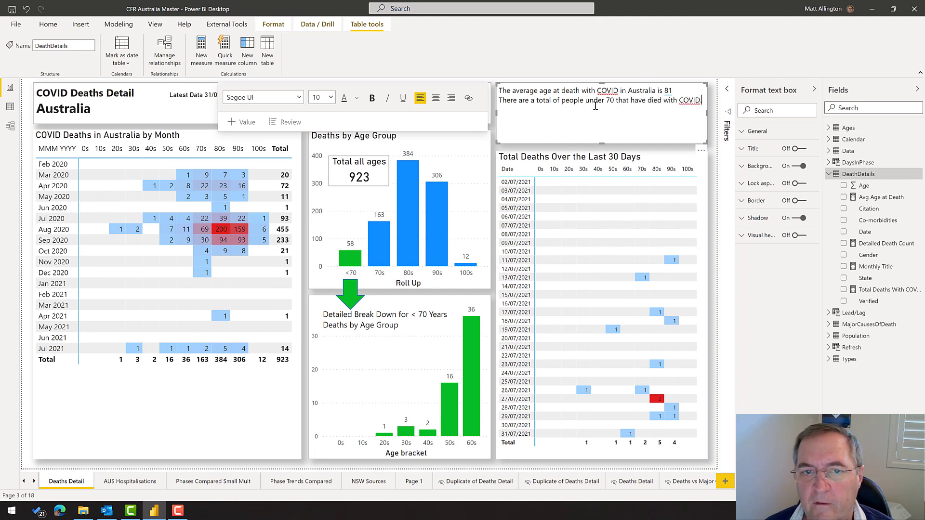
click(560, 102)
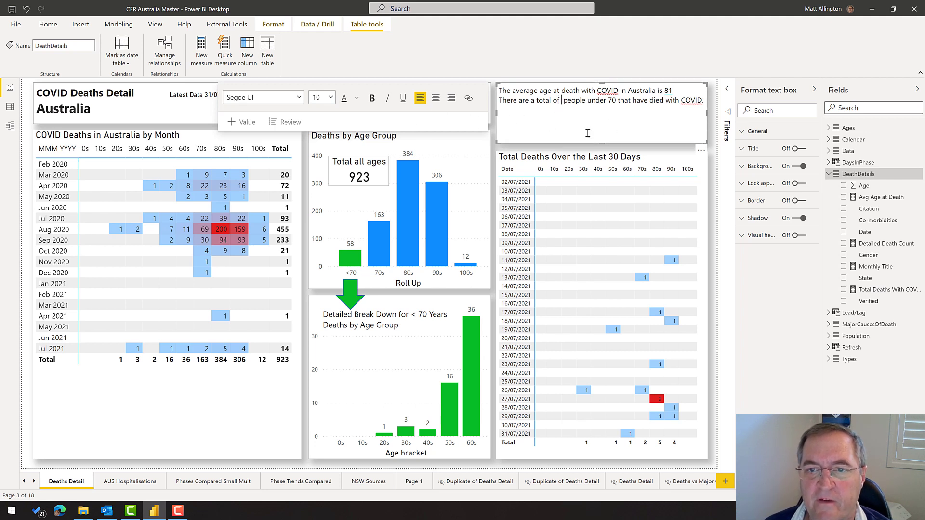
Insert the under-70 deaths value, named Total Deaths under 70, as a whole number with thousands separator (924).
click(247, 123)
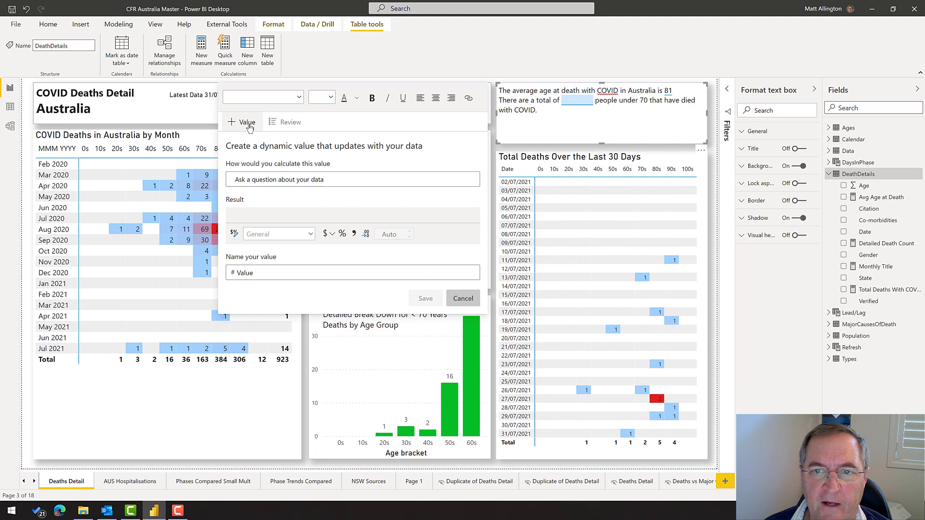
text(totall)
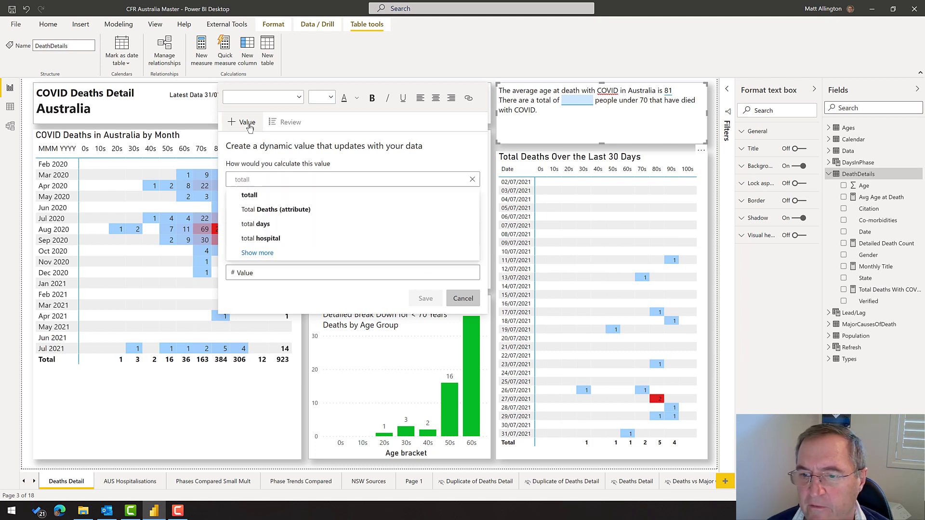
key(BackSpace)
text(dea)
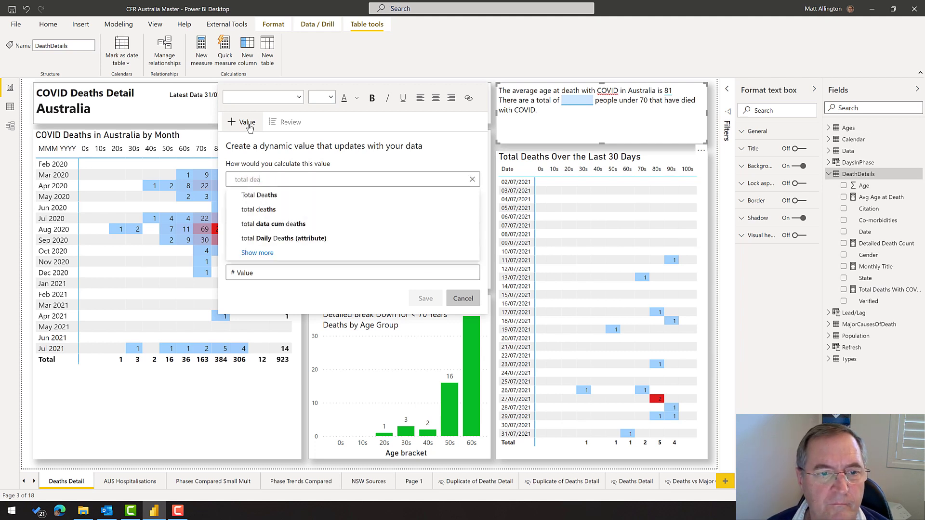
text(ths)
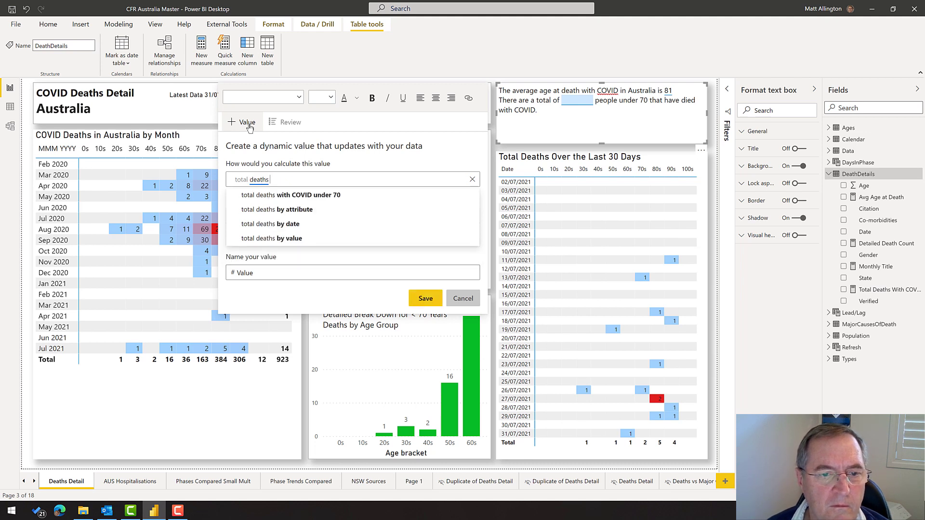
key(Down)
key(Return)
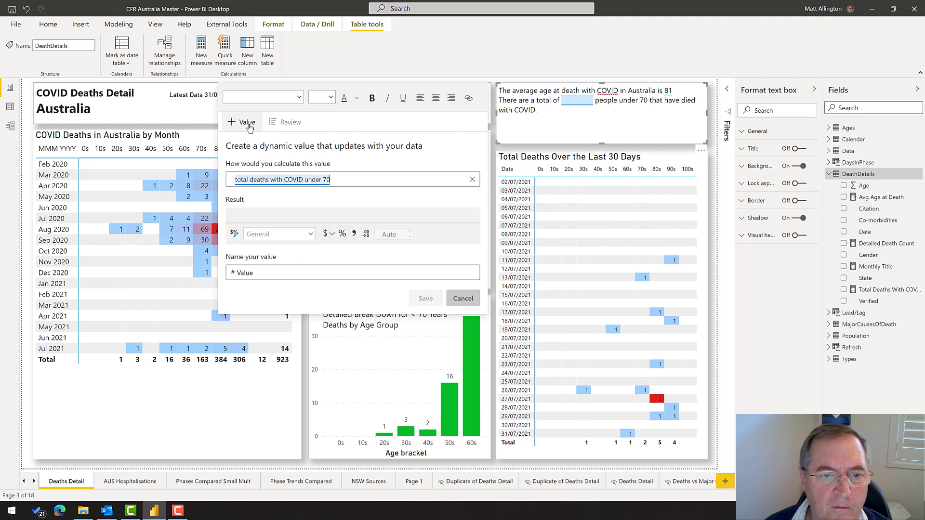
click(288, 235)
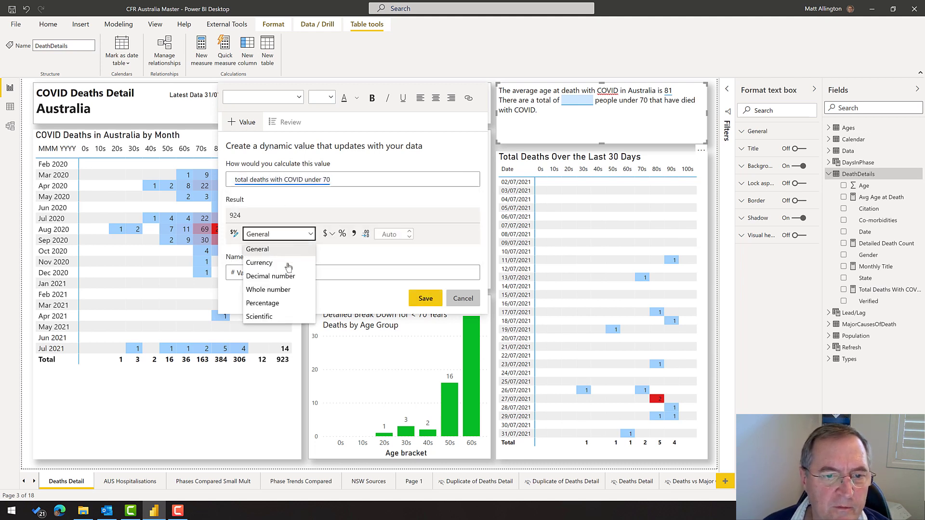
click(270, 289)
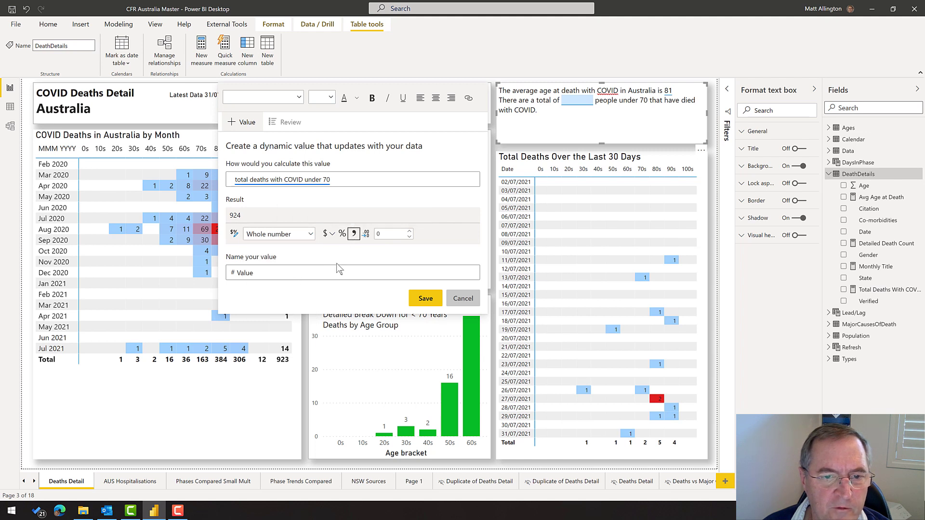
click(354, 234)
click(296, 275)
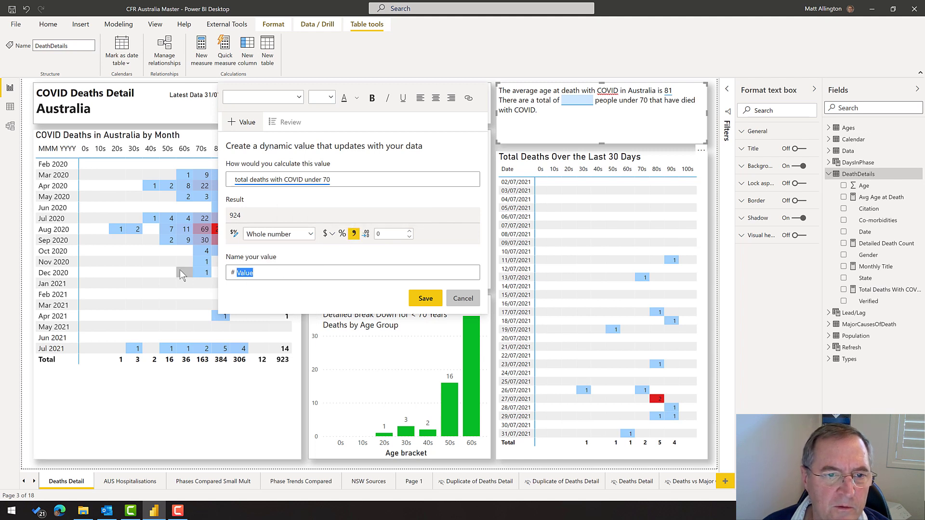
text(Total D)
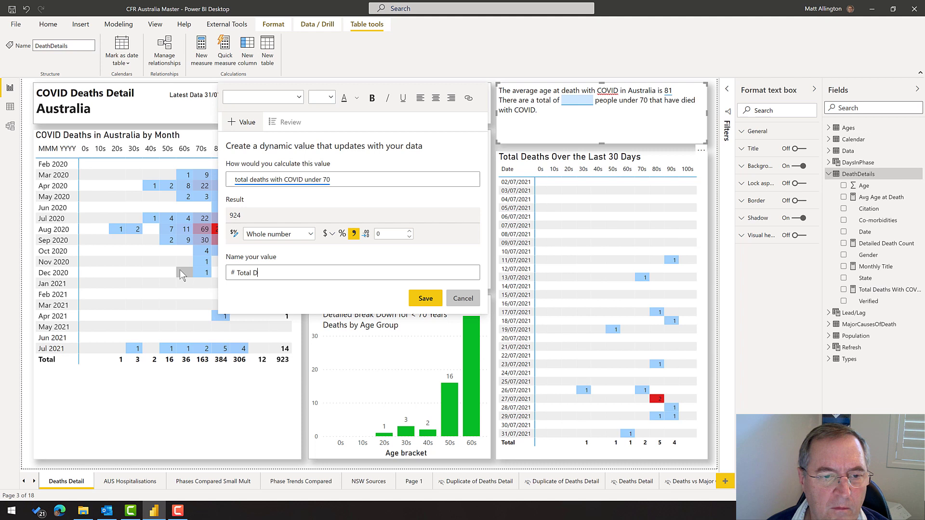
text(eaths under 70)
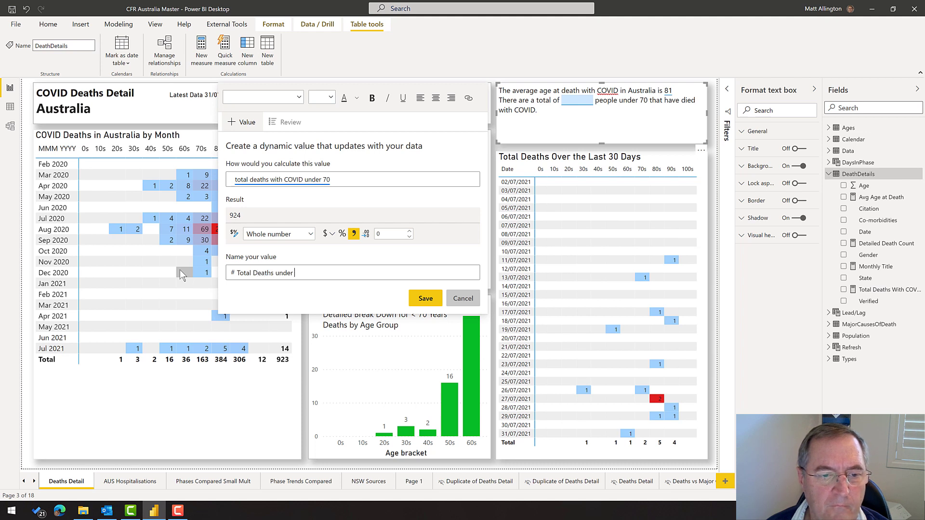
click(426, 298)
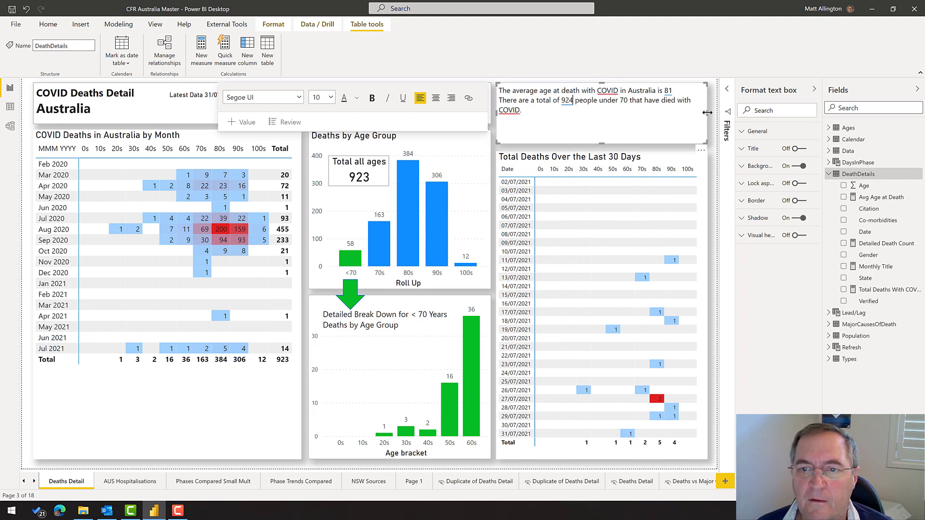
Replace "There are a" with "A" so the second sentence begins "A total of".
drag(522, 110, 499, 100)
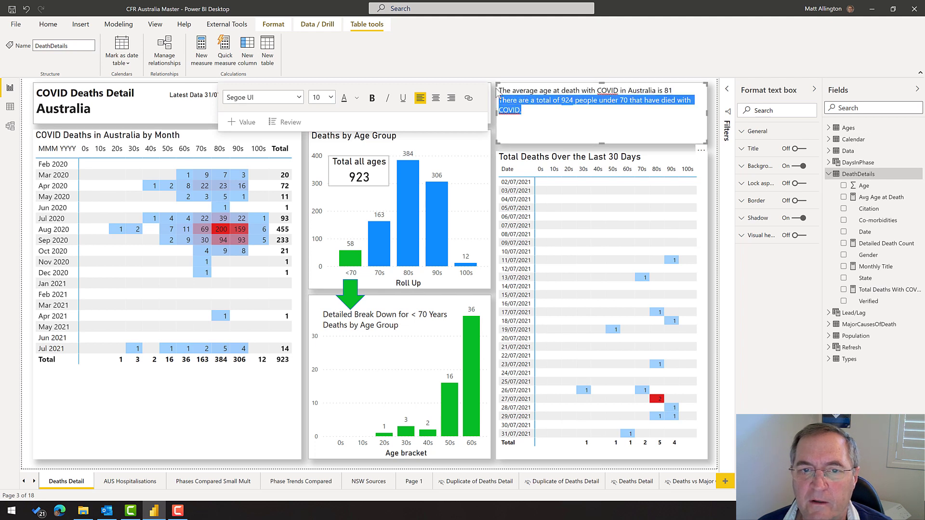
click(548, 111)
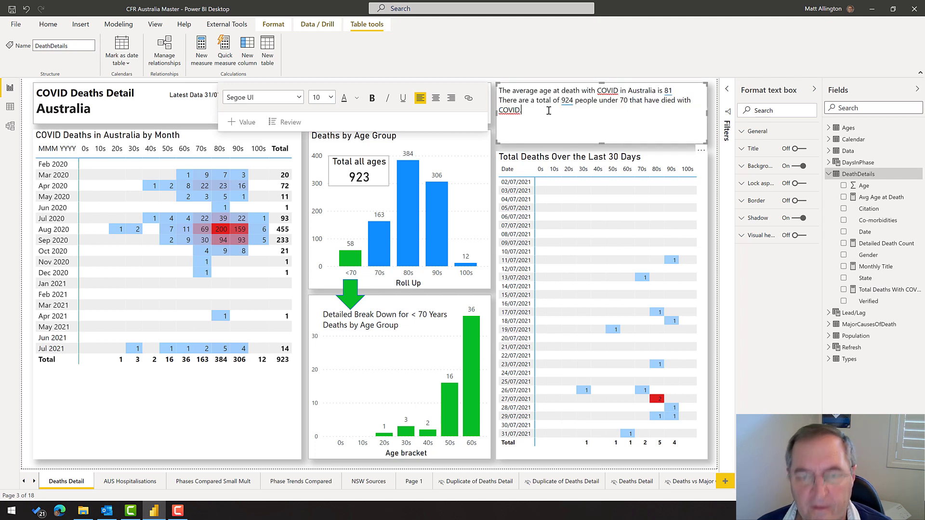
double_click(583, 99)
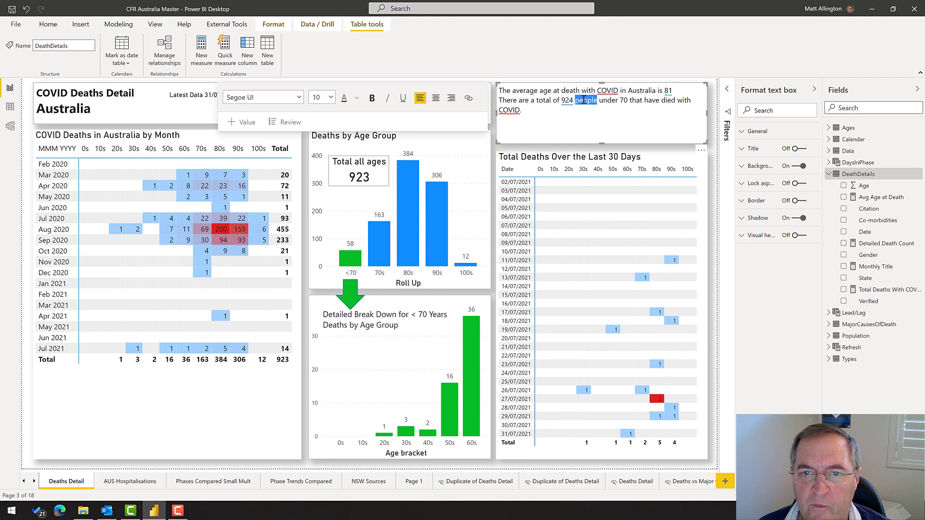
key(Left)
key(ctrl+Left)
key(ctrl+Left)
key(ctrl+Left)
key(Left)
key(BackSpace)
key(BackSpace)
key(BackSpace)
key(BackSpace)
key(BackSpace)
key(BackSpace)
key(BackSpace)
key(BackSpace)
key(BackSpace)
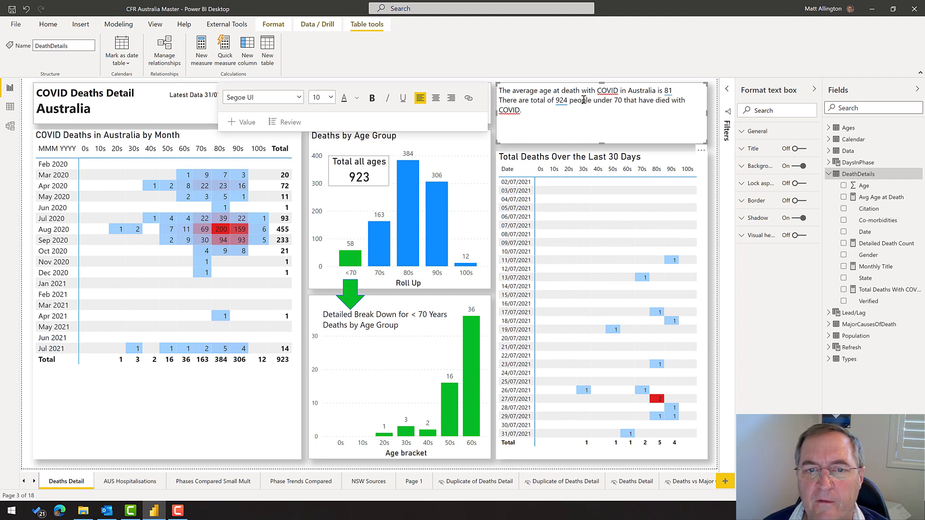
key(BackSpace)
key(BackSpace)
text(A)
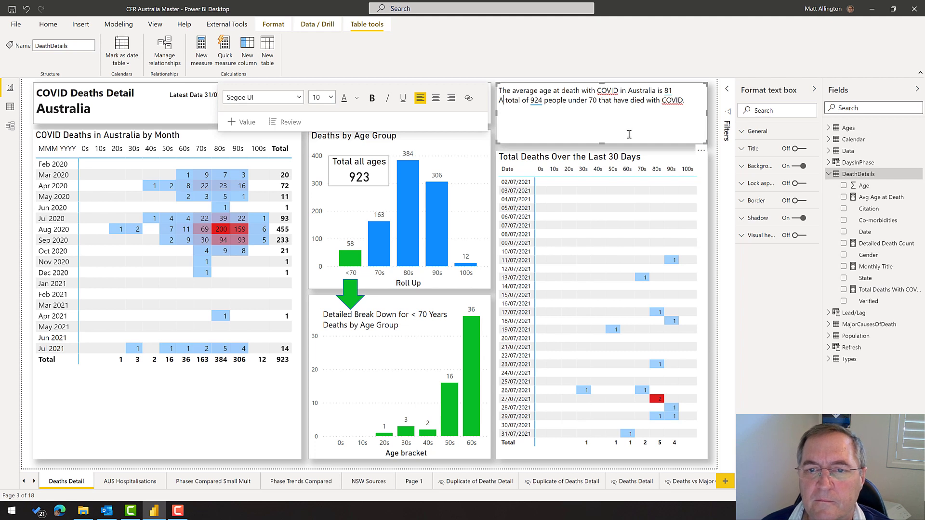
Add a new first line reading "Australian COVID Facts as".
click(501, 90)
key(Return)
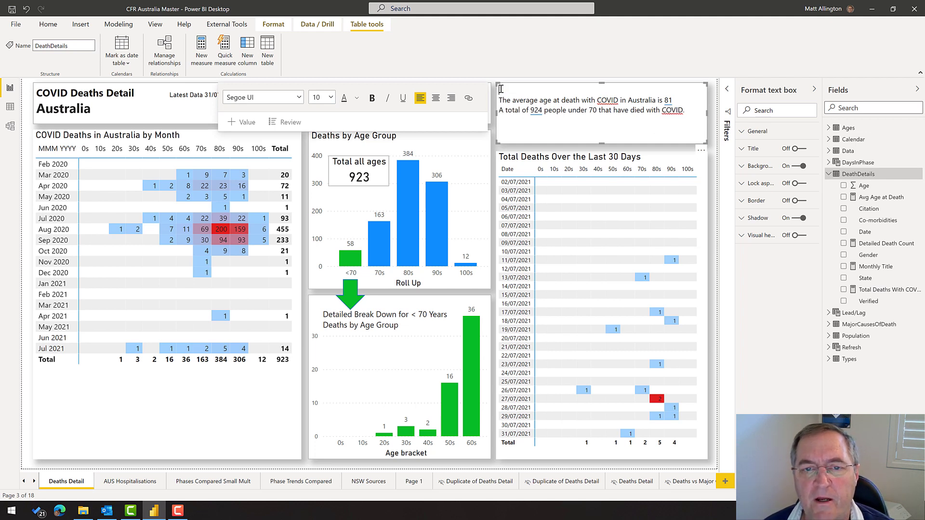
text(Australian)
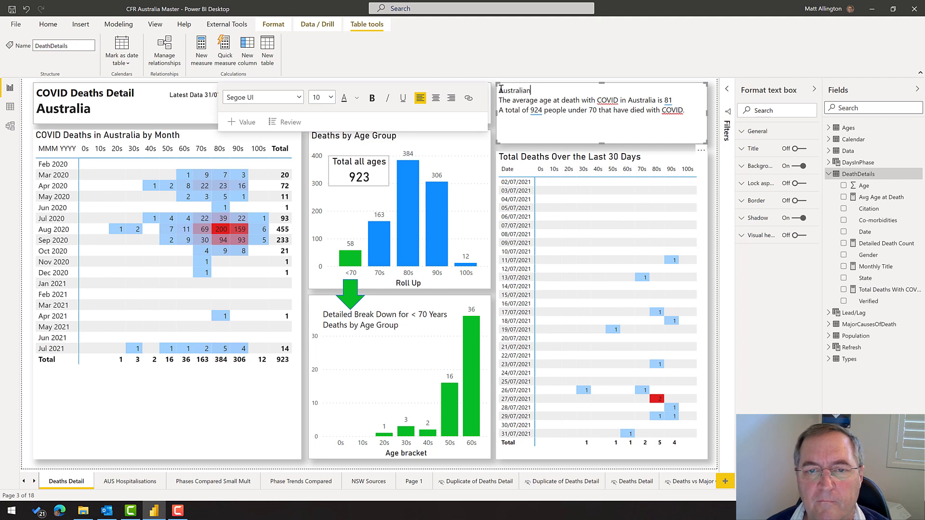
text( COVID Facts)
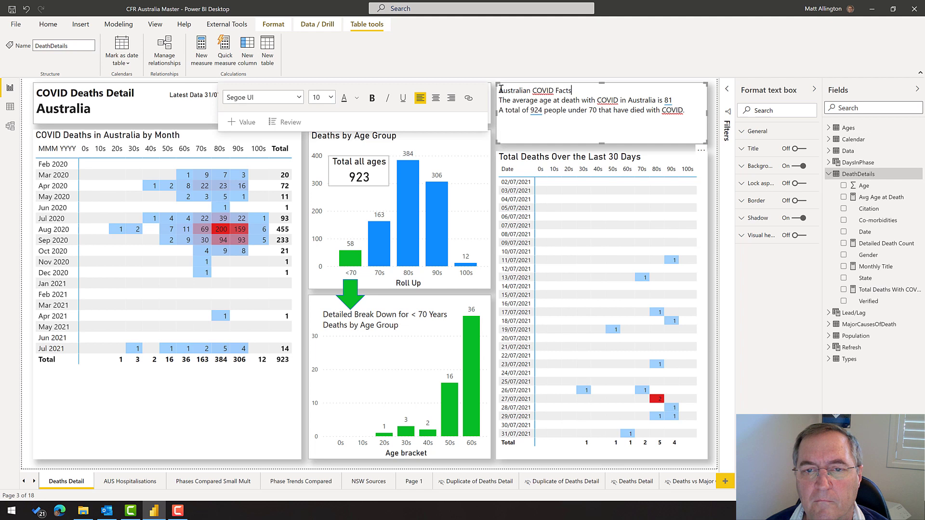
text( as at)
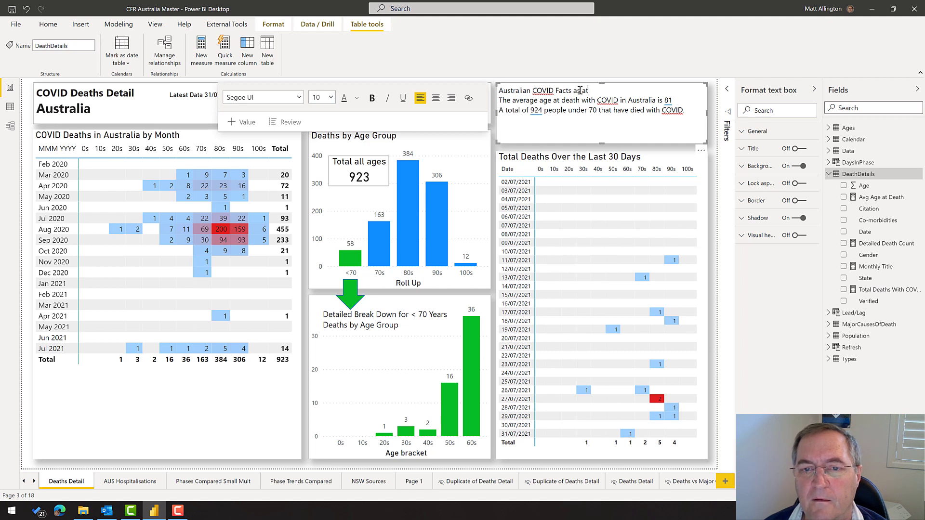
Append a live refresh-date value named updated date, in dd/mm/yyyy format (01/08/2021).
click(243, 122)
text(date)
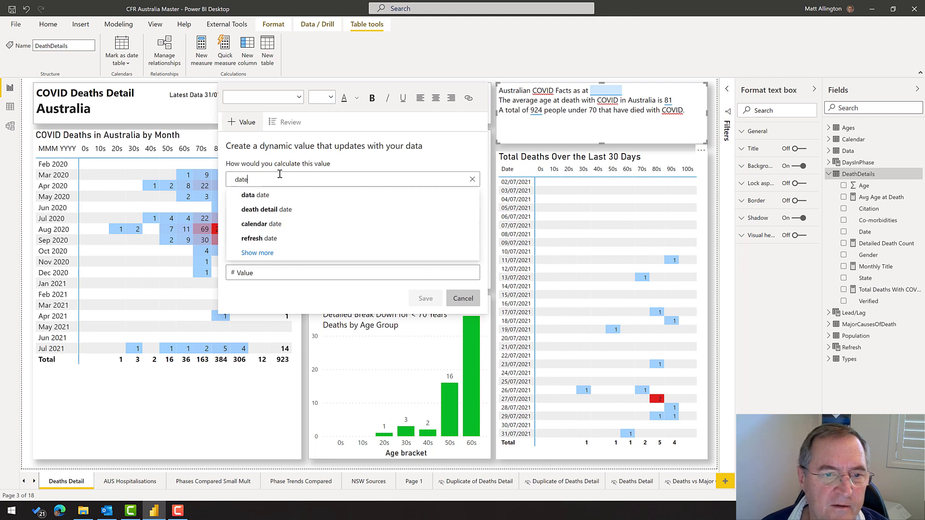
key(Down)
key(Down)
key(Down)
key(Down)
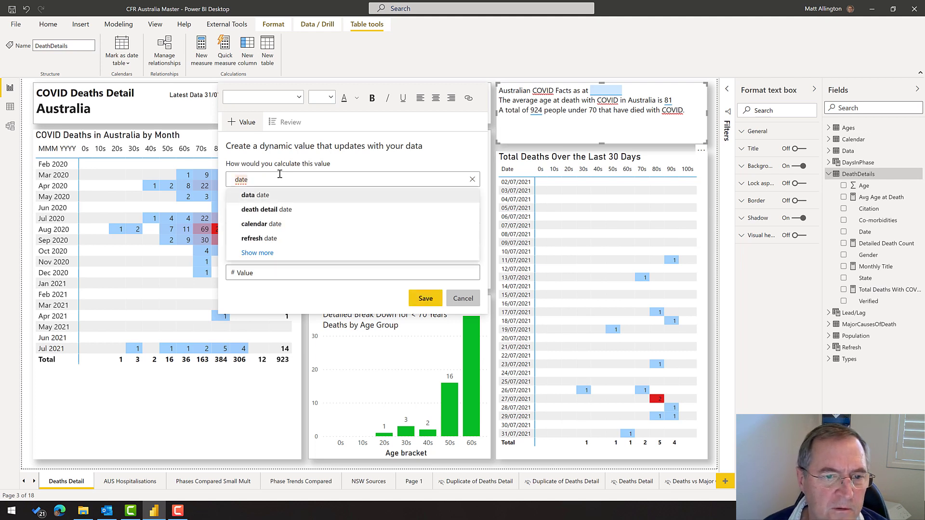
key(Return)
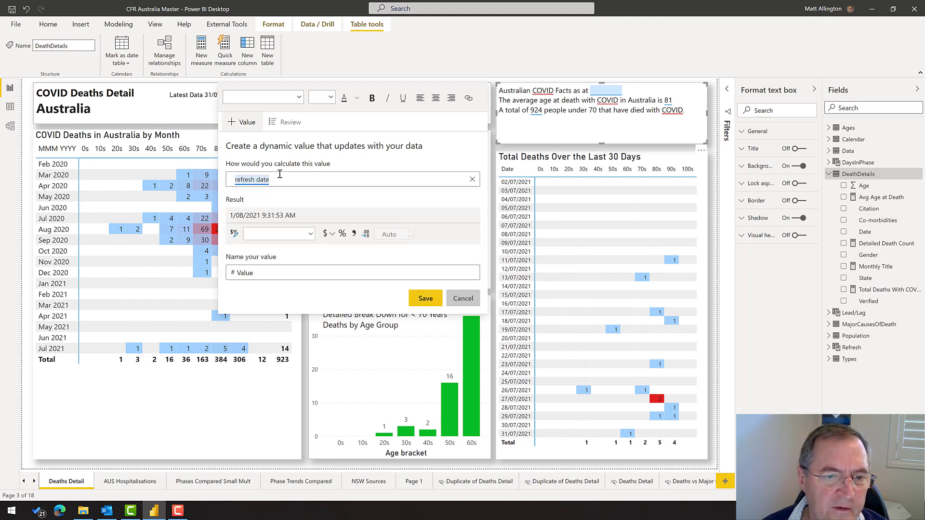
click(260, 272)
double_click(243, 272)
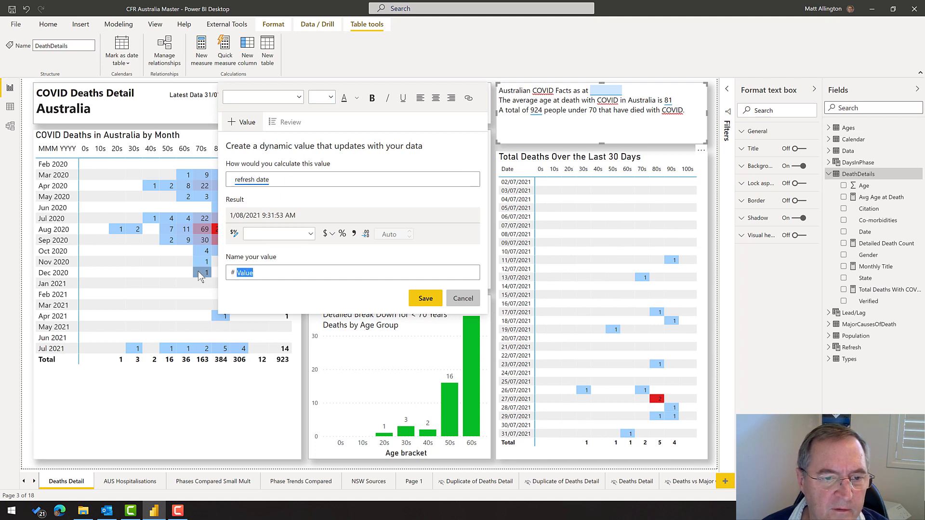
text(updated date)
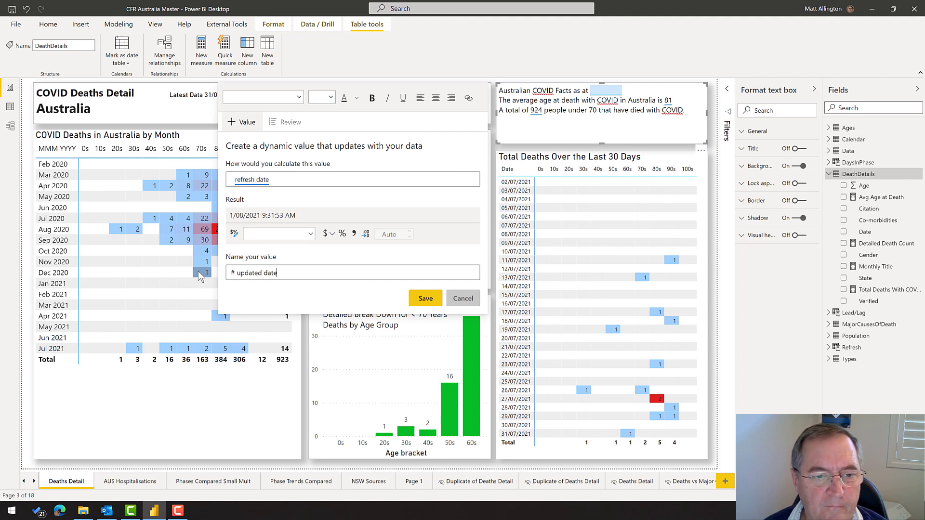
click(308, 234)
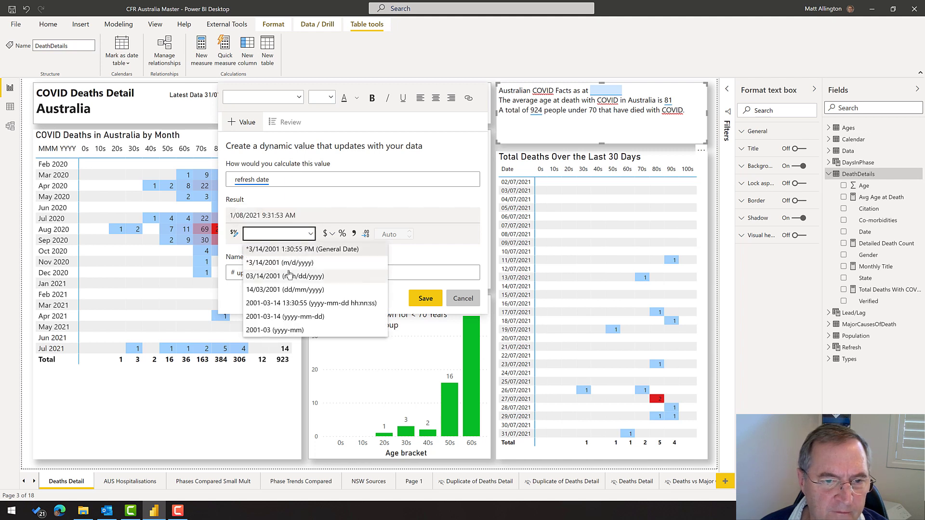
click(286, 290)
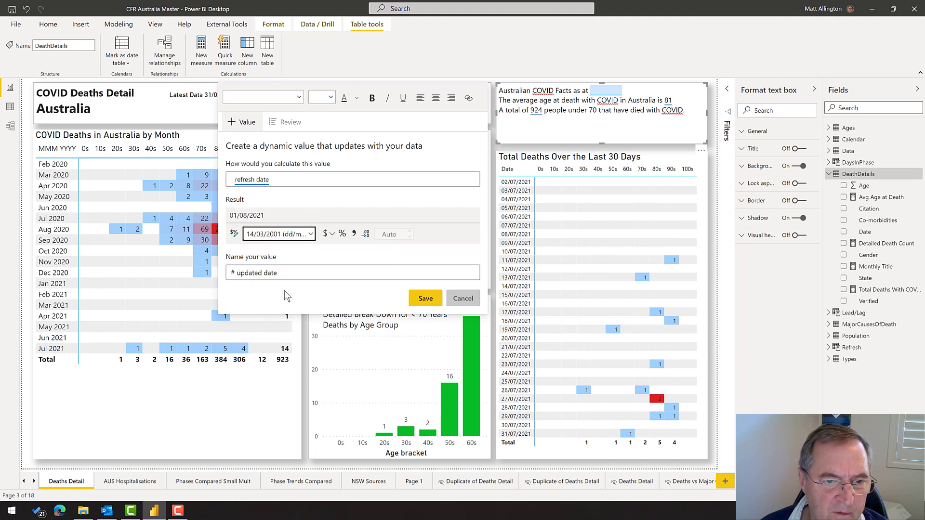
click(428, 300)
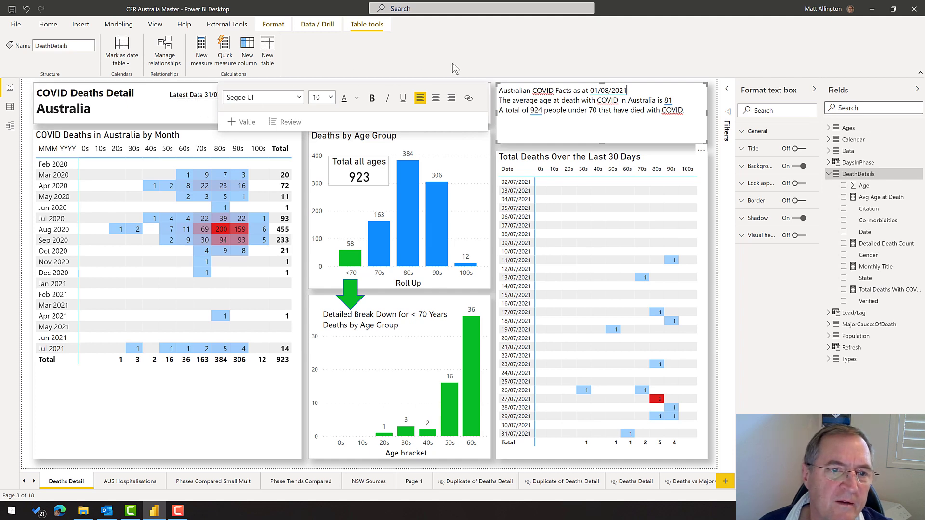
Display the Chart Label Latest measure, 'Latest Data 31/07/21', in a card beside the COVID Deaths Detail title.
click(206, 98)
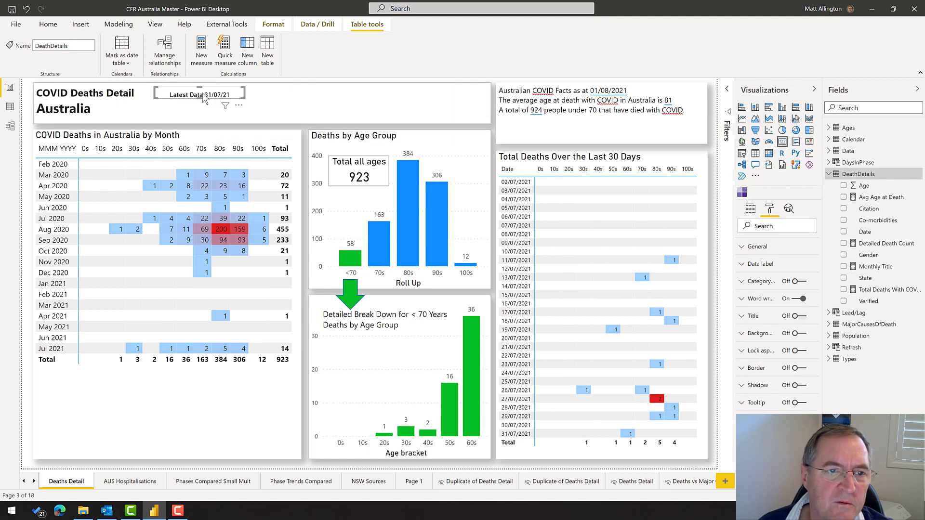
click(829, 139)
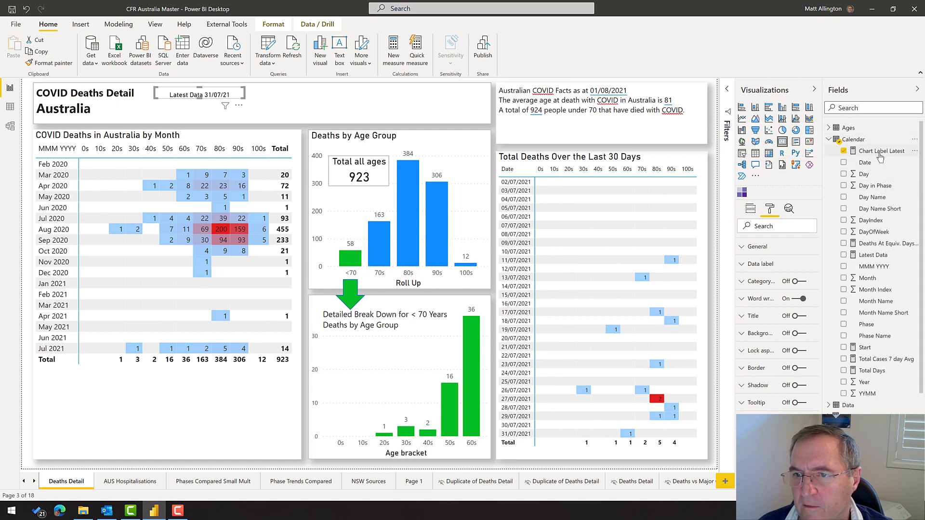
click(618, 95)
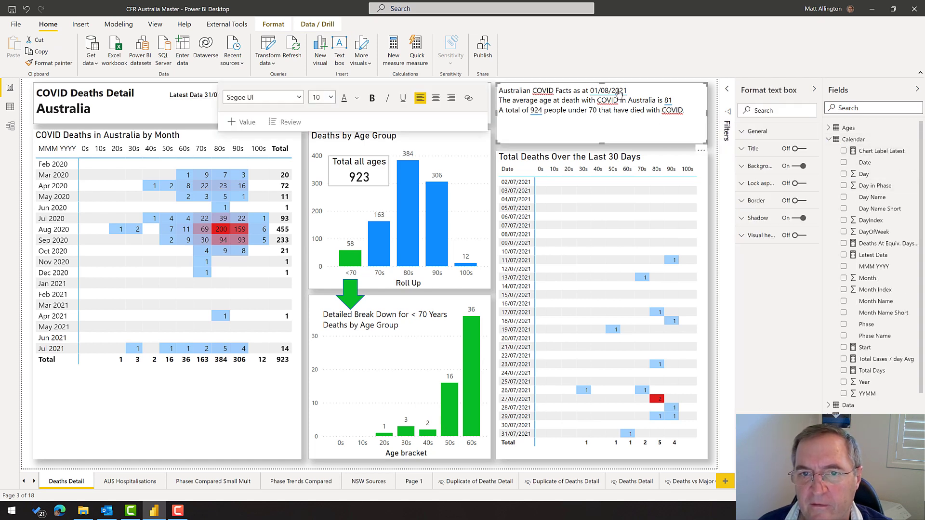
click(612, 94)
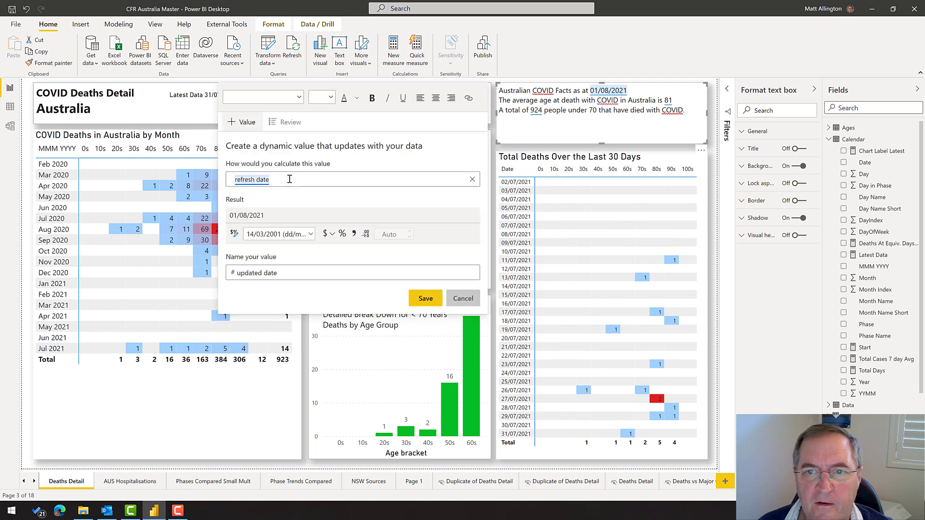
text(chart l)
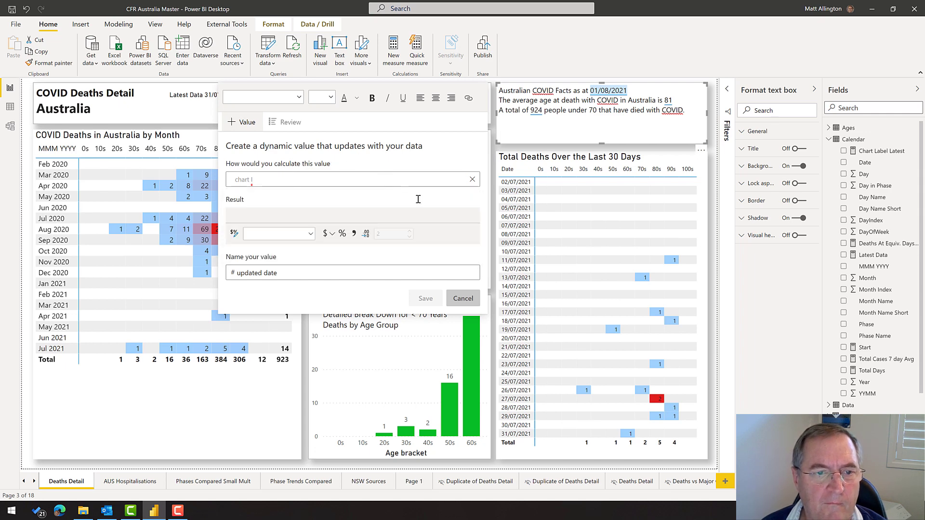
click(463, 299)
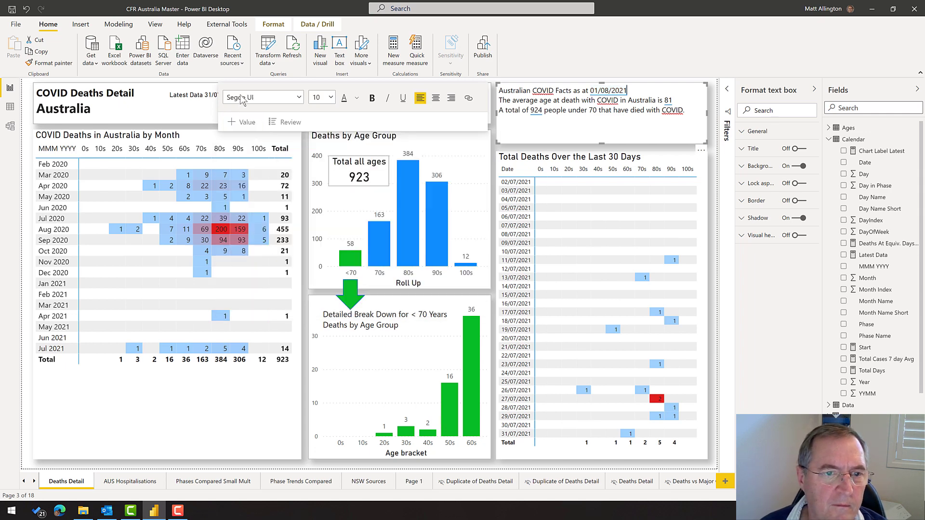
click(196, 101)
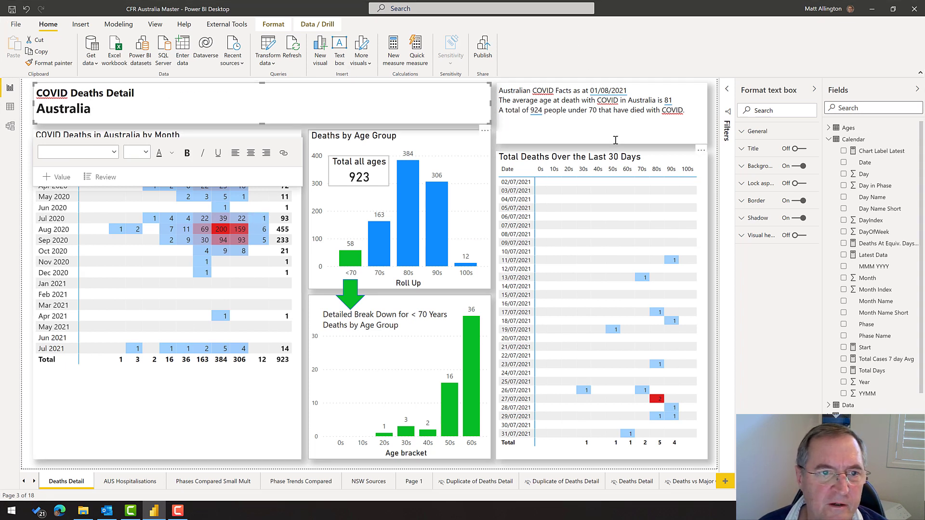
click(203, 95)
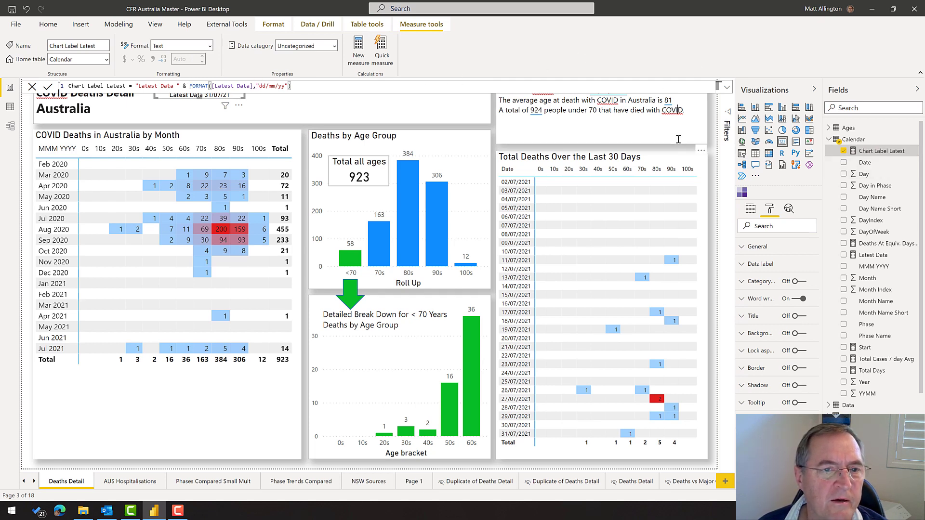
Change the commentary's dynamic date calculation from refresh date to latest data.
click(677, 110)
click(612, 91)
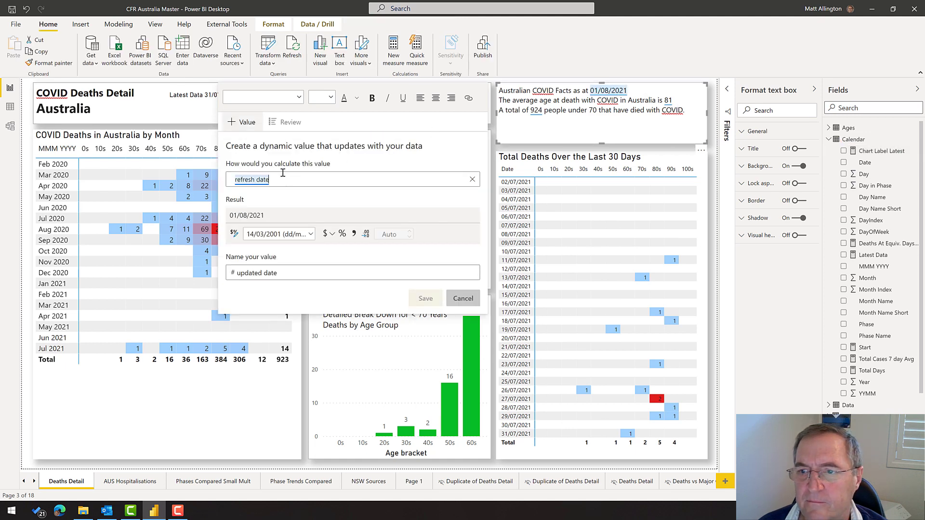
text(lat)
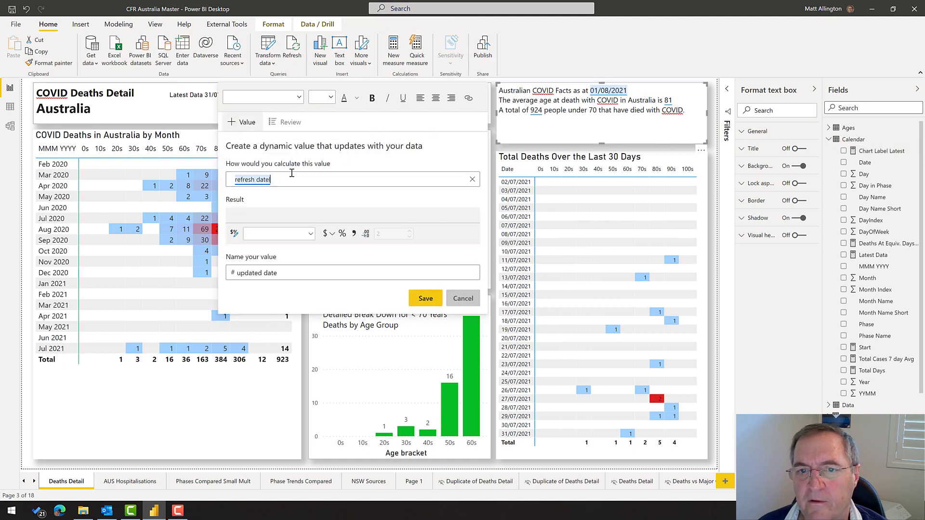
key(BackSpace)
key(BackSpace)
key(BackSpace)
key(BackSpace)
key(BackSpace)
key(BackSpace)
key(BackSpace)
key(BackSpace)
key(BackSpace)
key(BackSpace)
key(BackSpace)
key(BackSpace)
key(BackSpace)
key(BackSpace)
key(BackSpace)
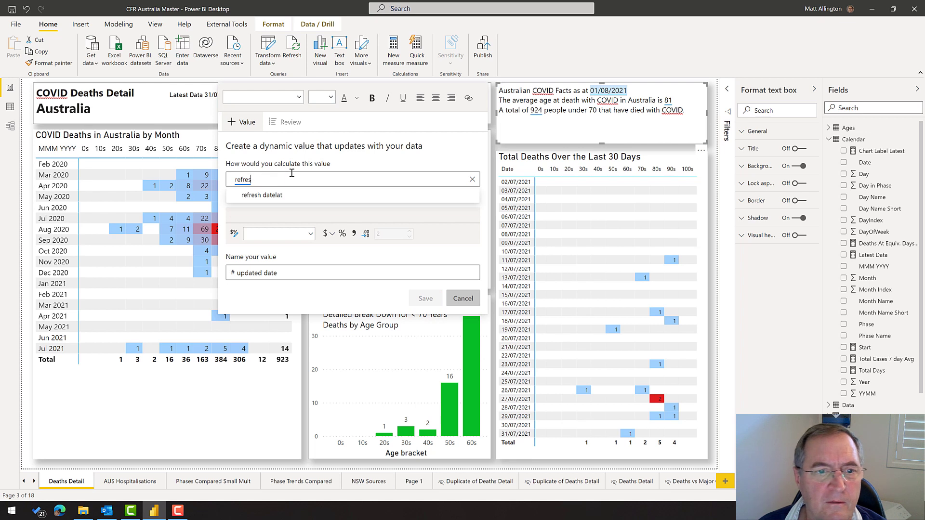
text(latest data)
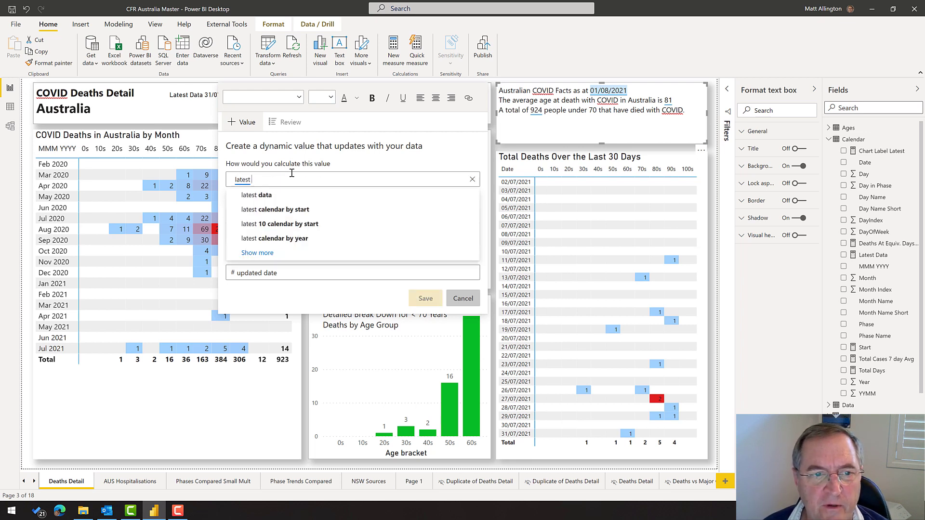
key(Return)
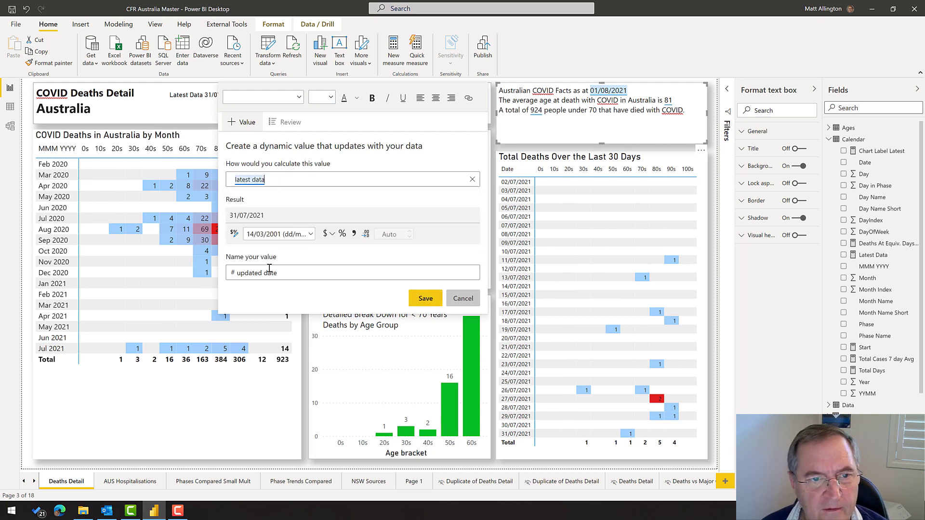
Rename the dynamic date value to 'Latest Data' and save it.
click(240, 275)
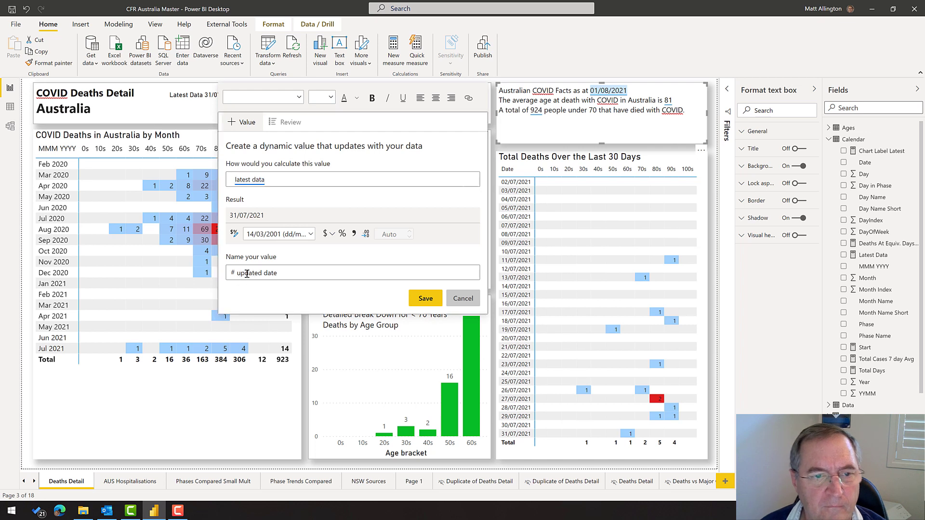
drag(291, 276, 169, 274)
text(La)
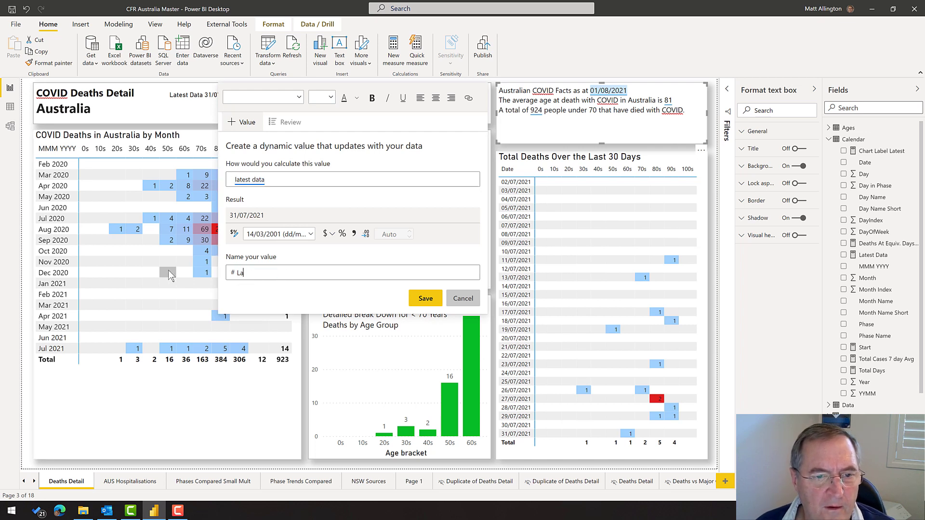
text(test Data)
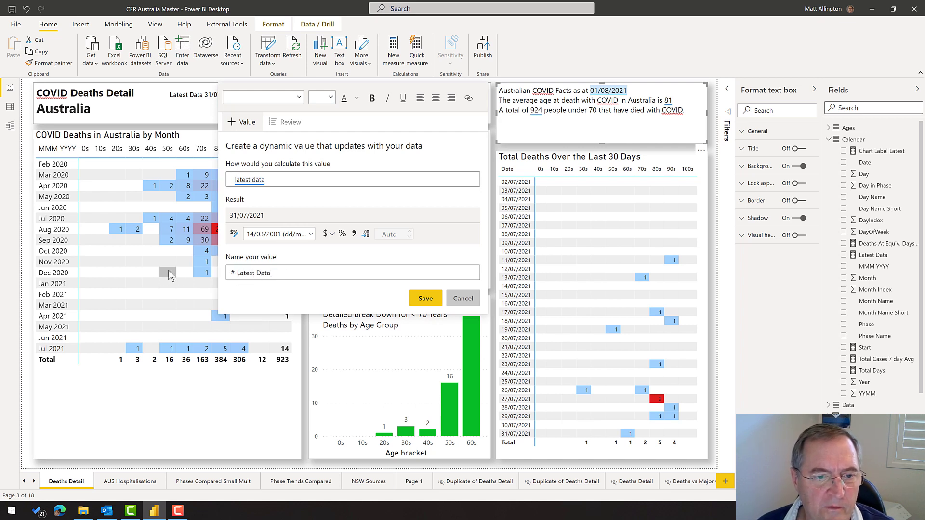
click(434, 300)
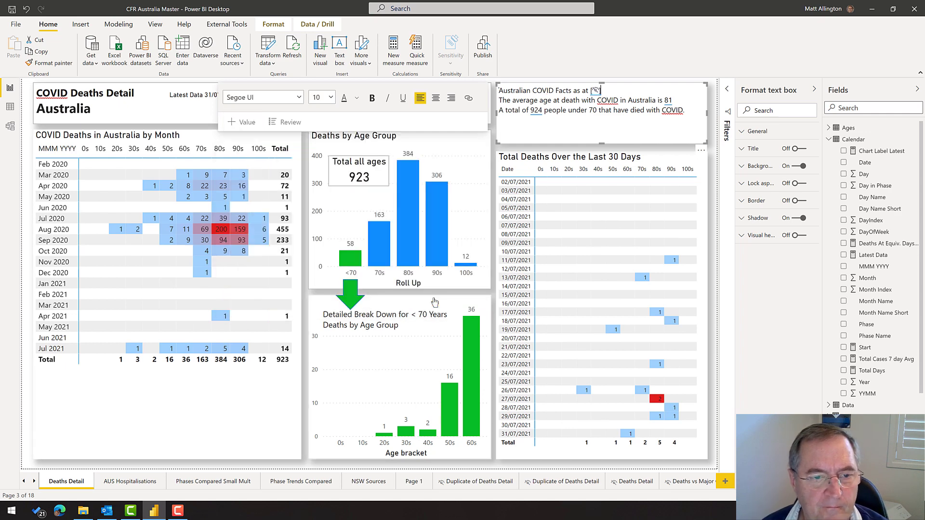
Make 'Australian COVID Facts as at 31/07/2021' bold at font size 12.
click(637, 91)
key(shift+Home)
key(shift+Down)
key(shift+End)
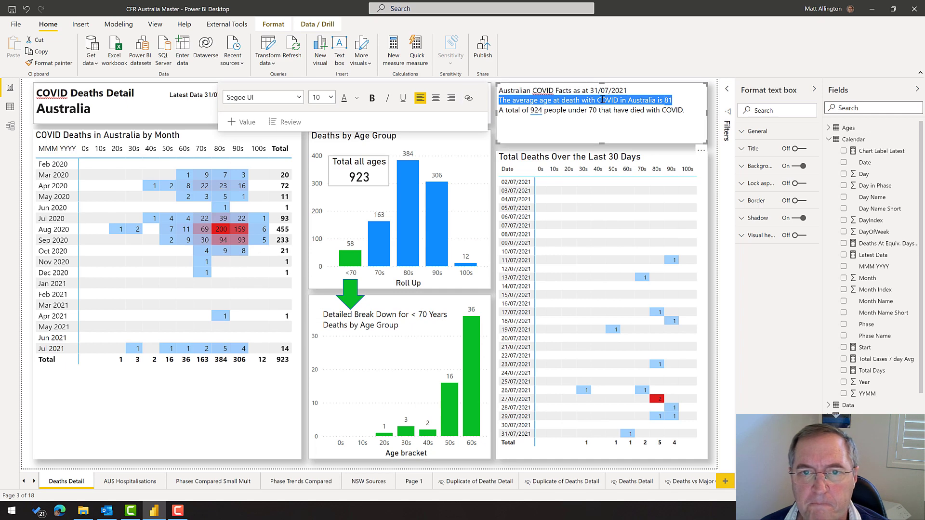
click(624, 93)
drag(629, 91, 499, 92)
click(372, 97)
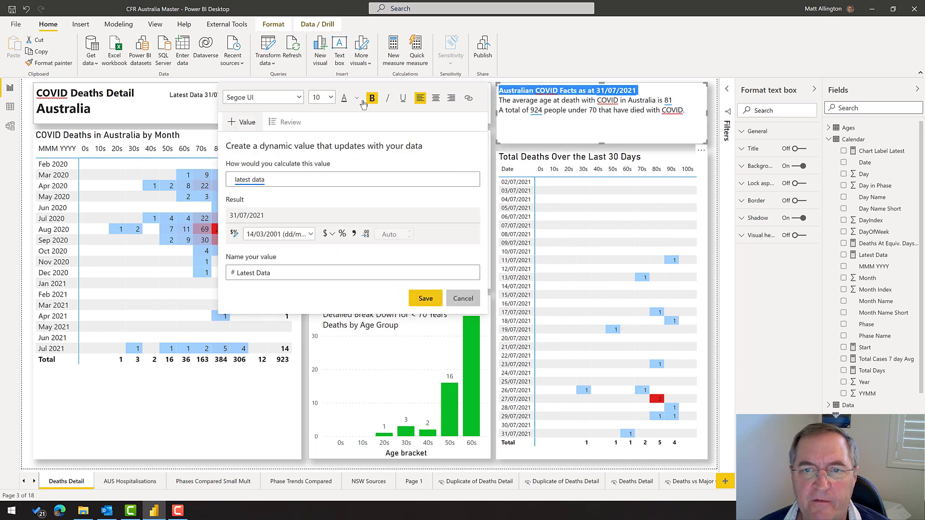
click(332, 99)
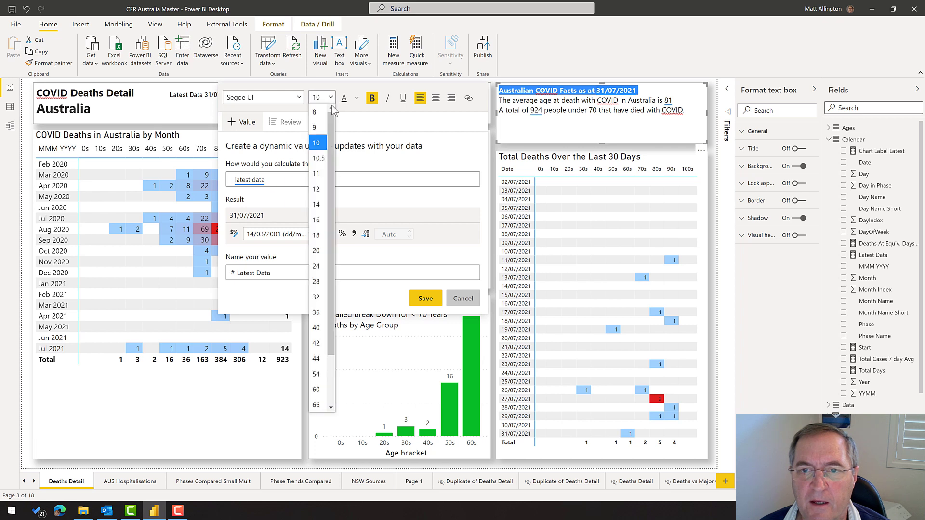
click(316, 189)
click(674, 56)
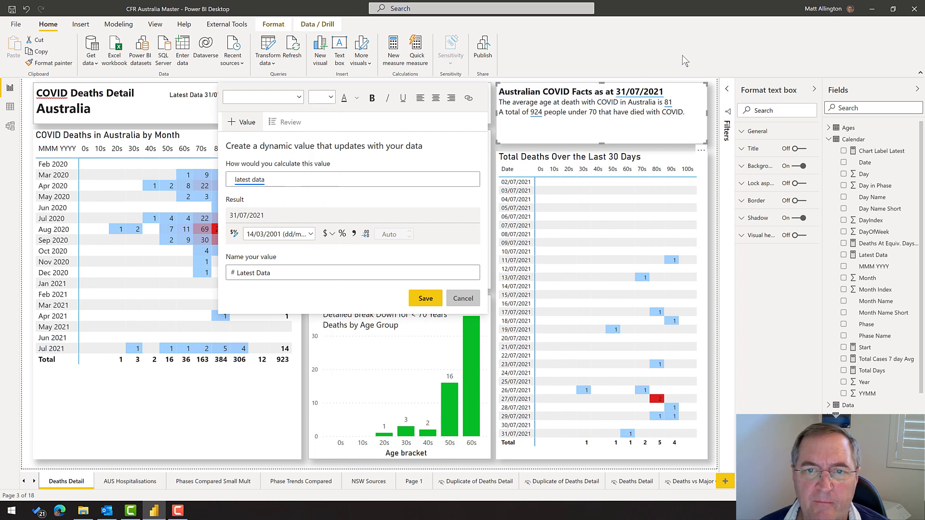
click(460, 298)
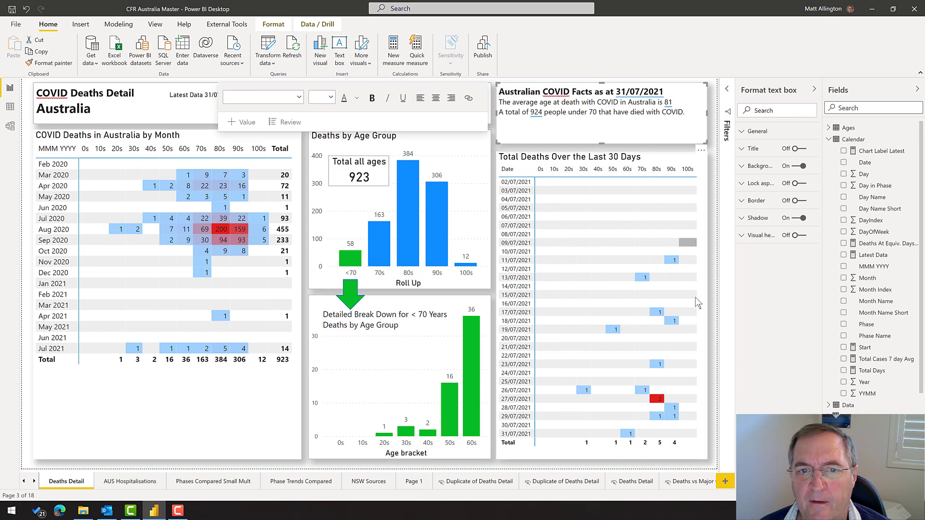
click(707, 339)
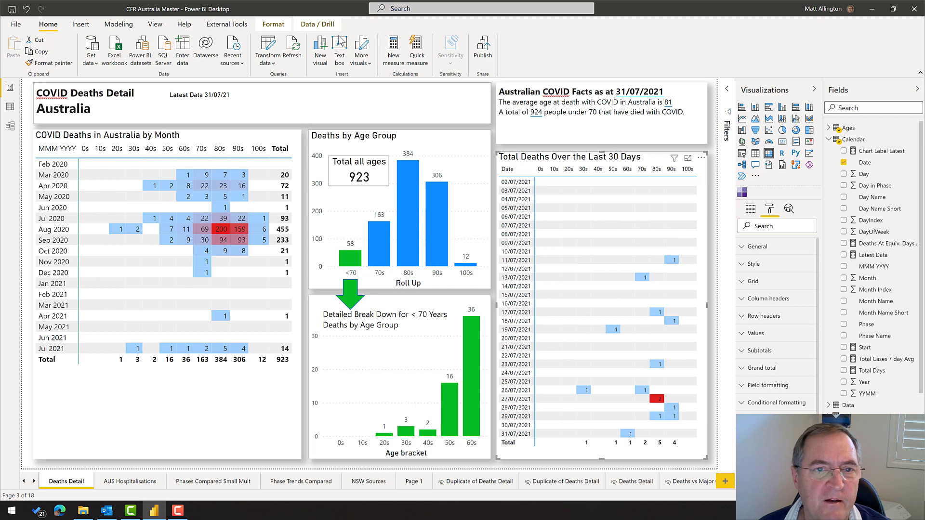
Refresh the data to bring in 01/08/2021 and reveal the earlier page tabs.
click(296, 50)
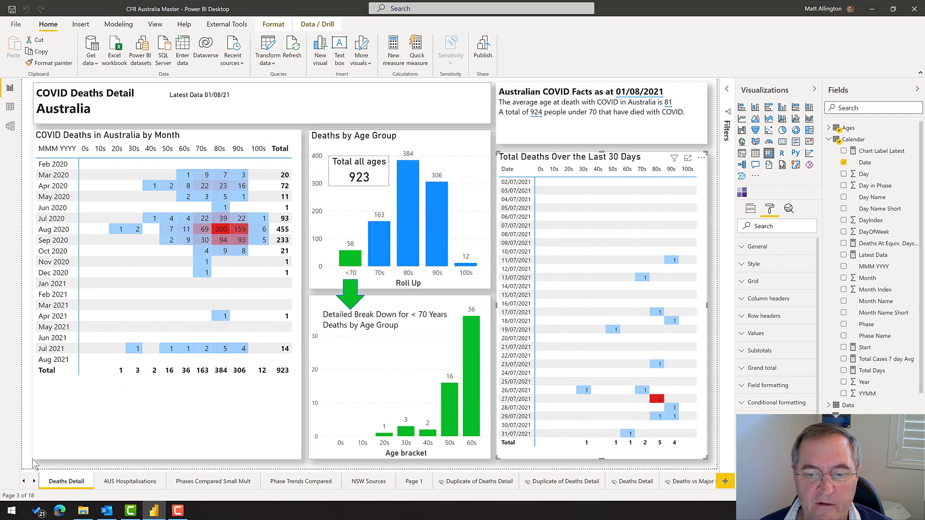
click(24, 481)
click(24, 481)
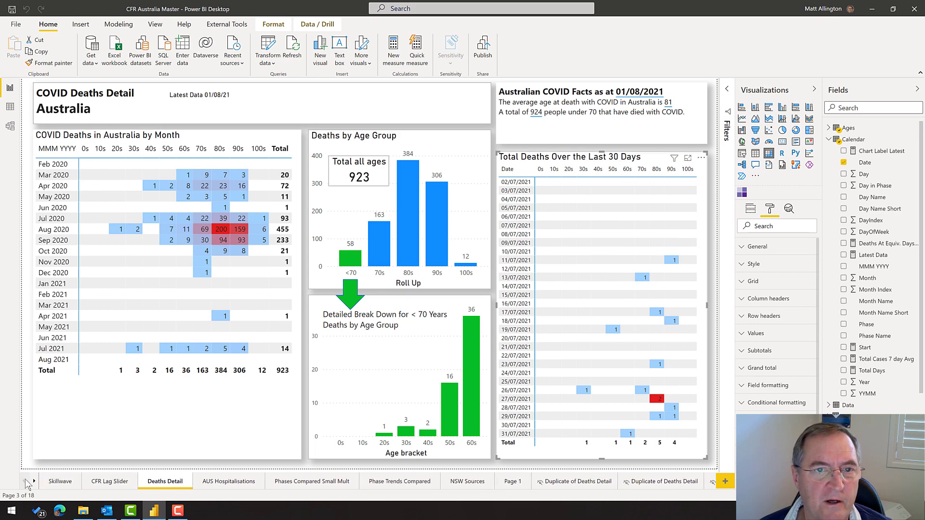
Save and publish CFR Australia Master to the COVID workspace, replacing the existing dataset.
click(59, 488)
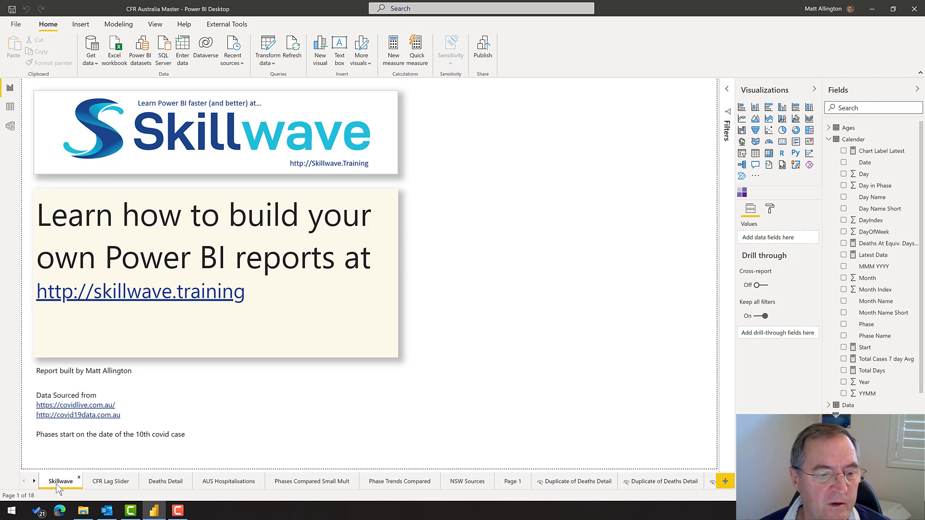
click(489, 48)
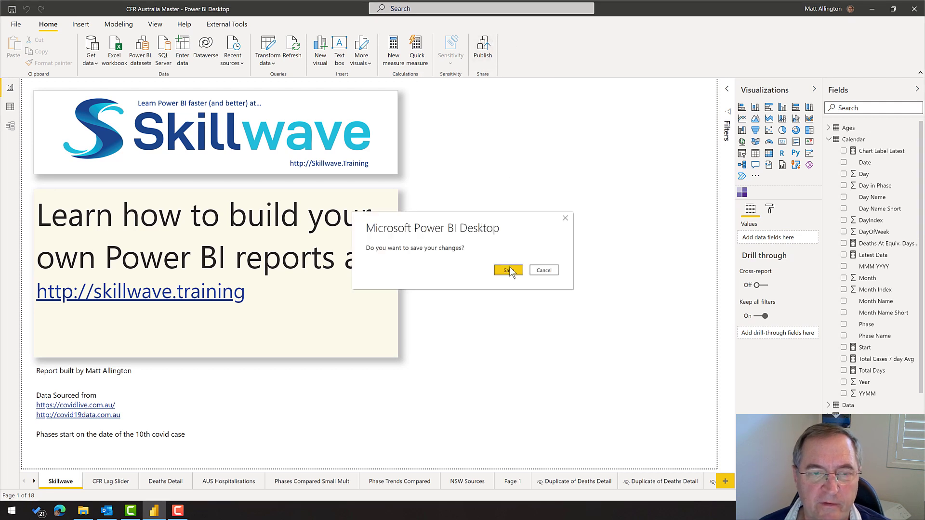
click(509, 270)
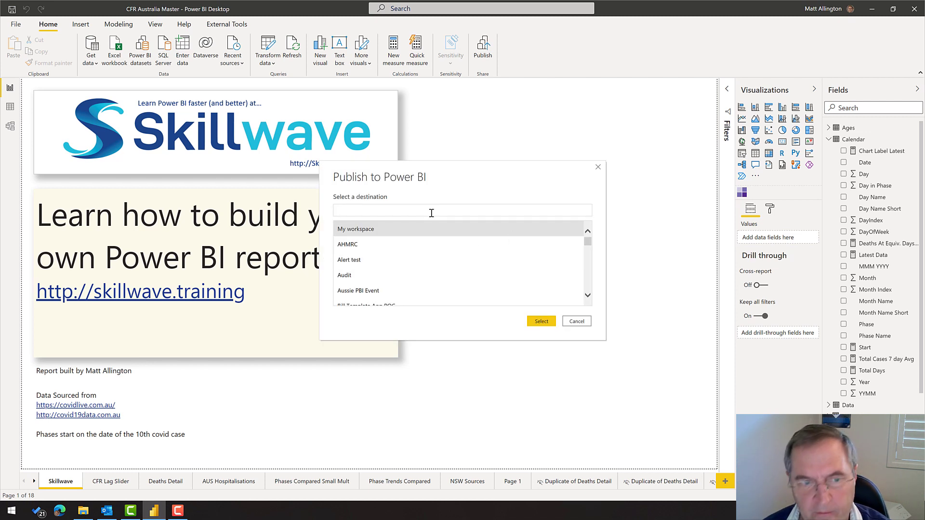
text(co)
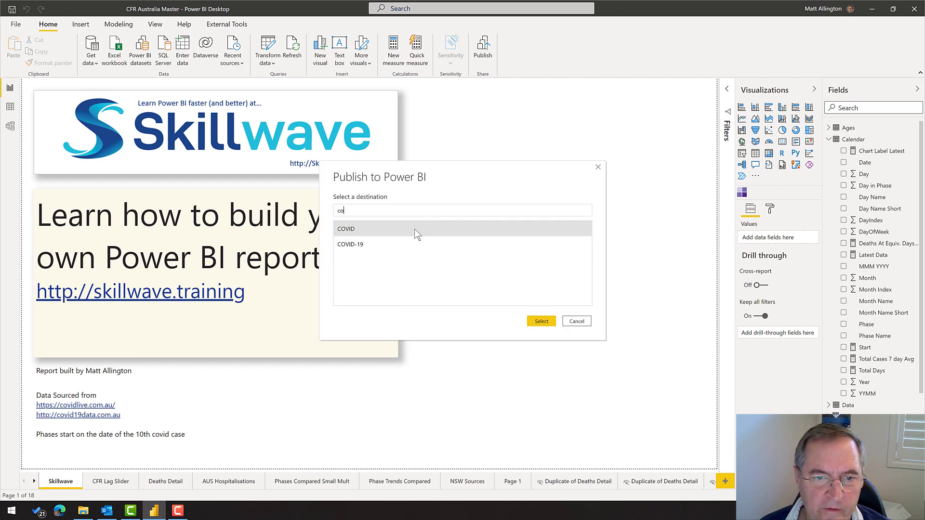
click(538, 320)
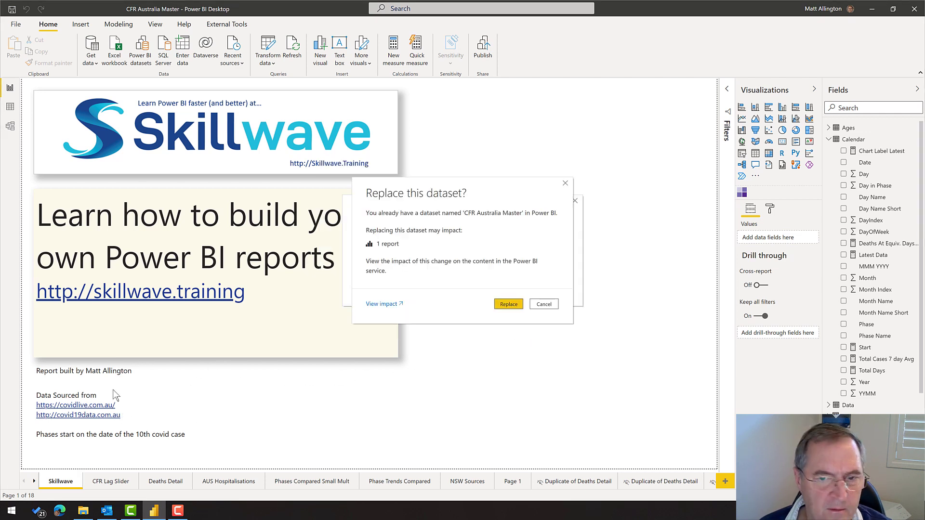
click(508, 304)
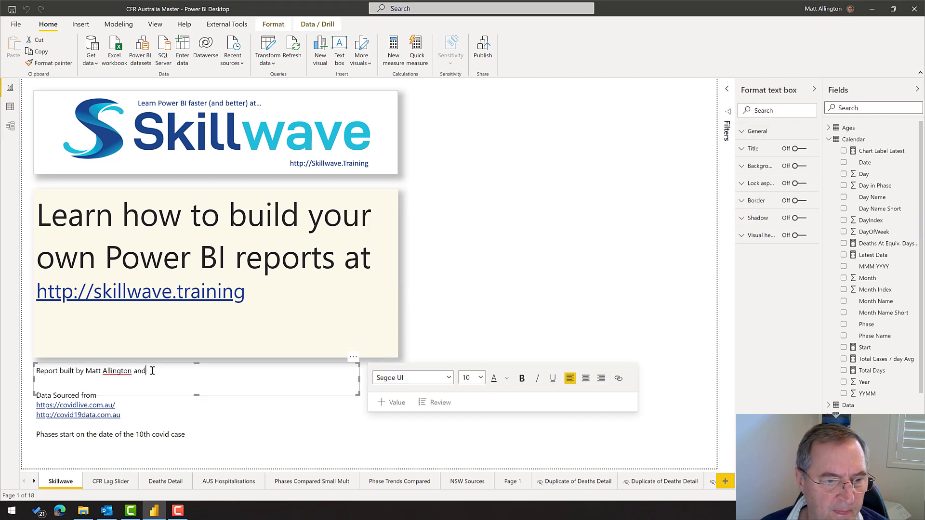
text(s av)
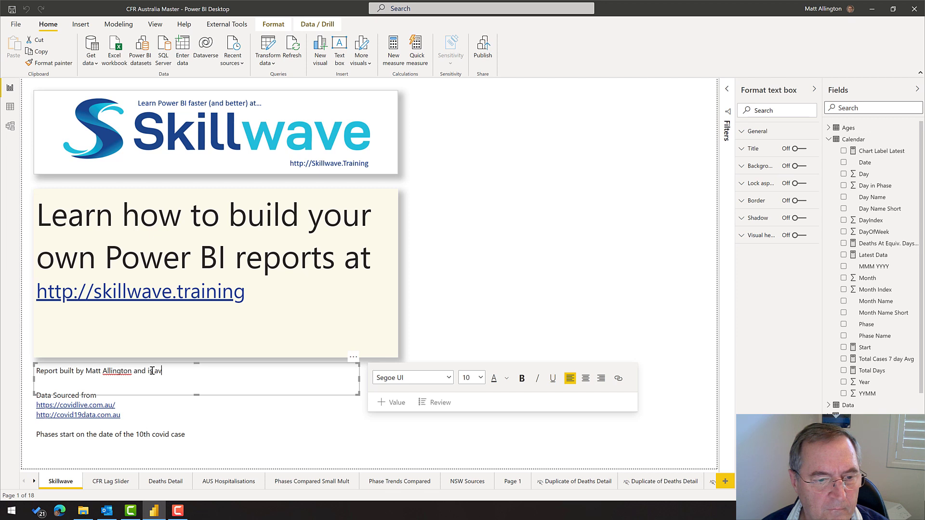
text(ailable at )
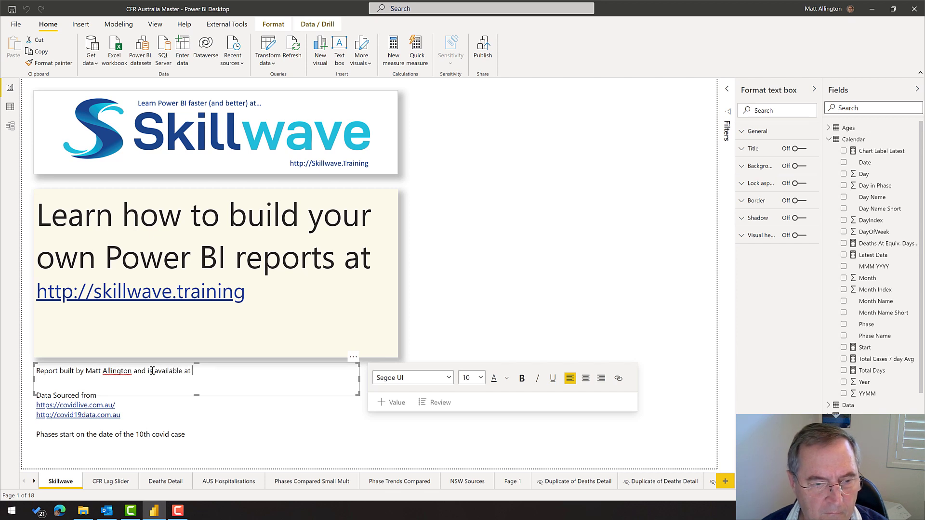
text(http://x)
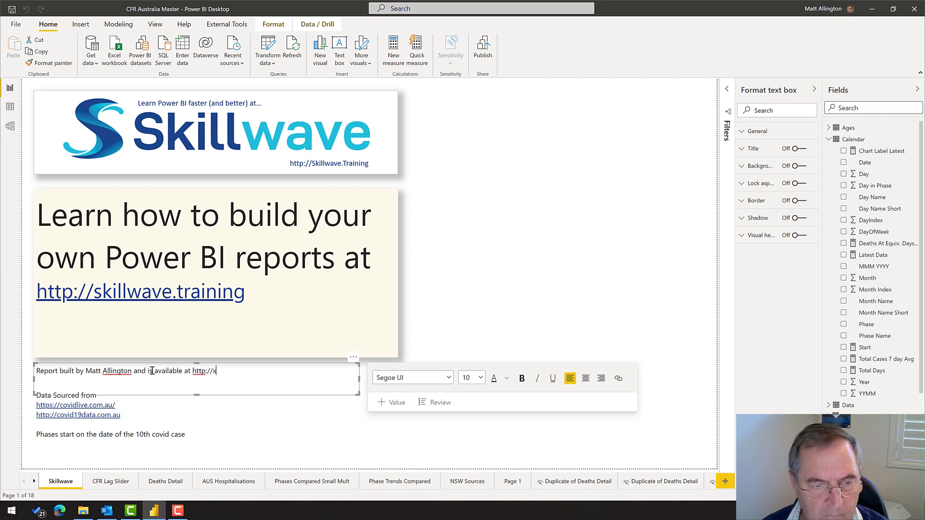
text(bi.com.au)
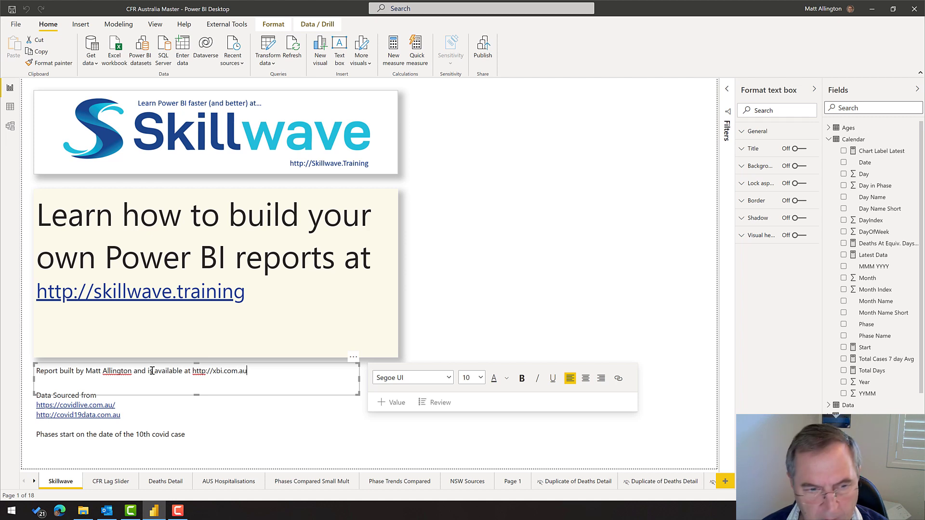
text(/ca)
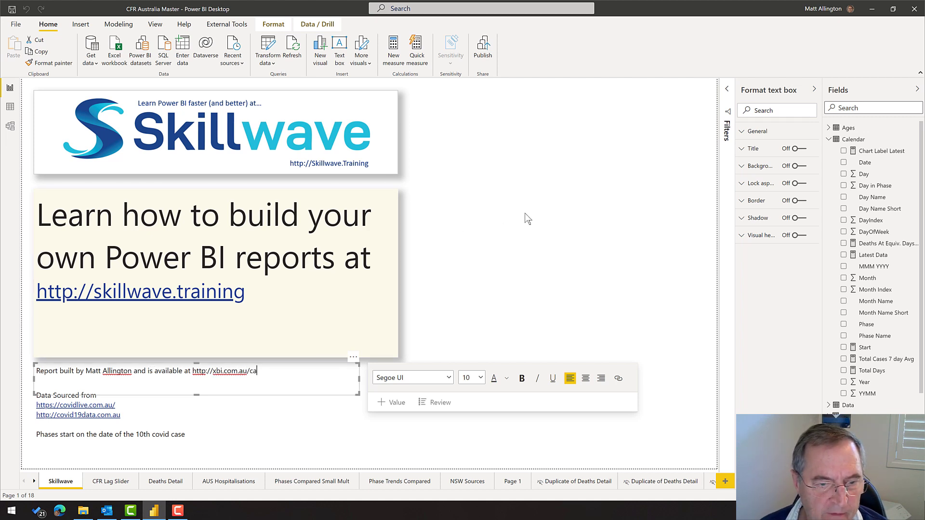
click(527, 217)
drag(262, 368, 198, 371)
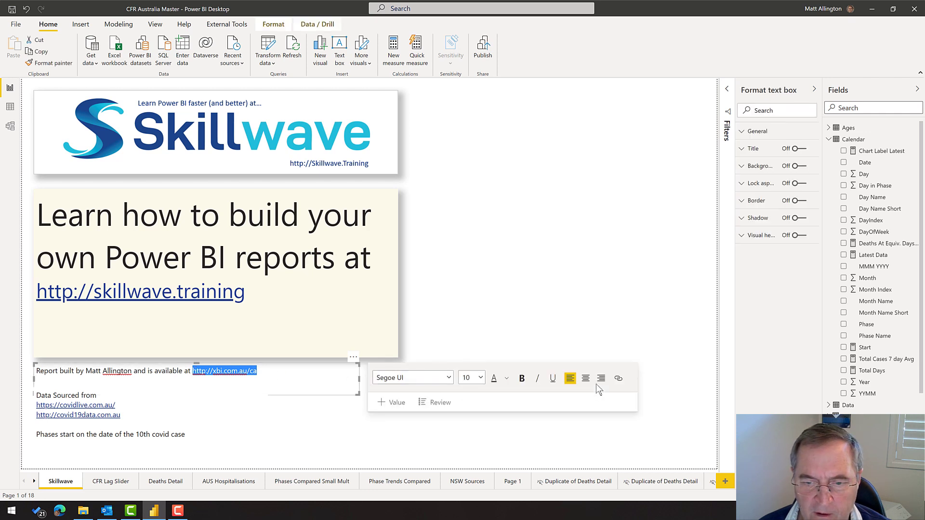
click(619, 380)
click(739, 377)
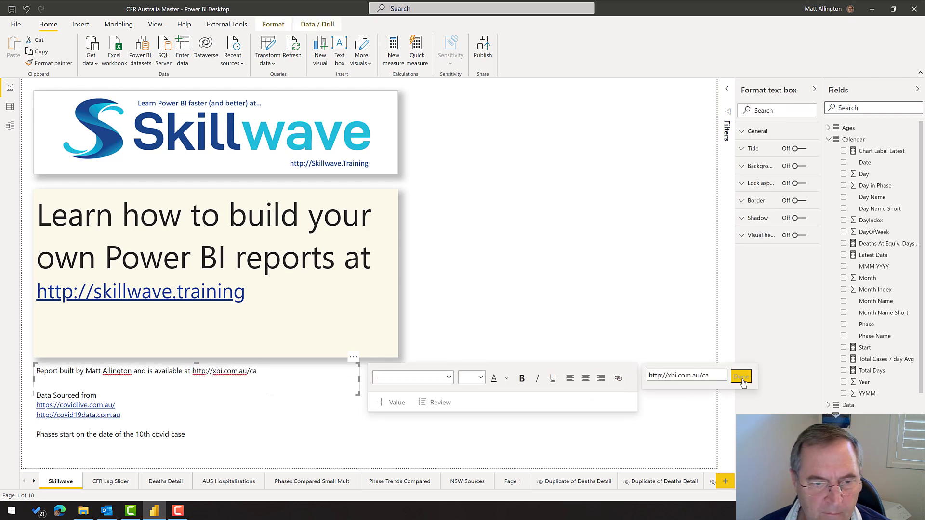
click(365, 404)
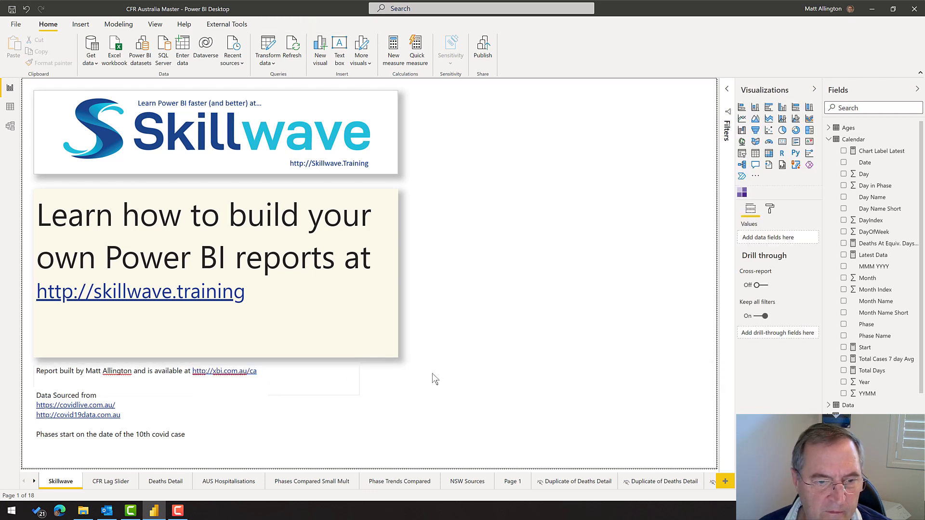
View the published Deaths Detail page in the browser, then return to Power BI Desktop.
click(62, 514)
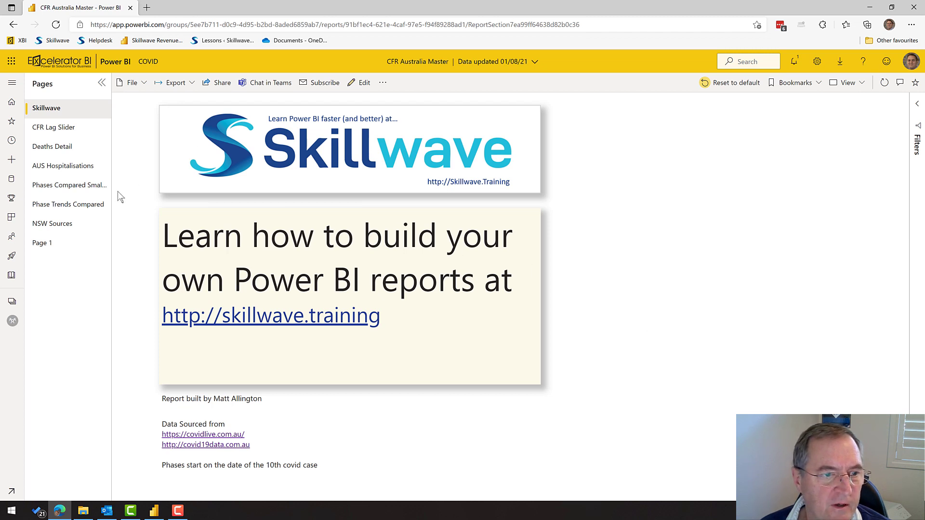
click(68, 151)
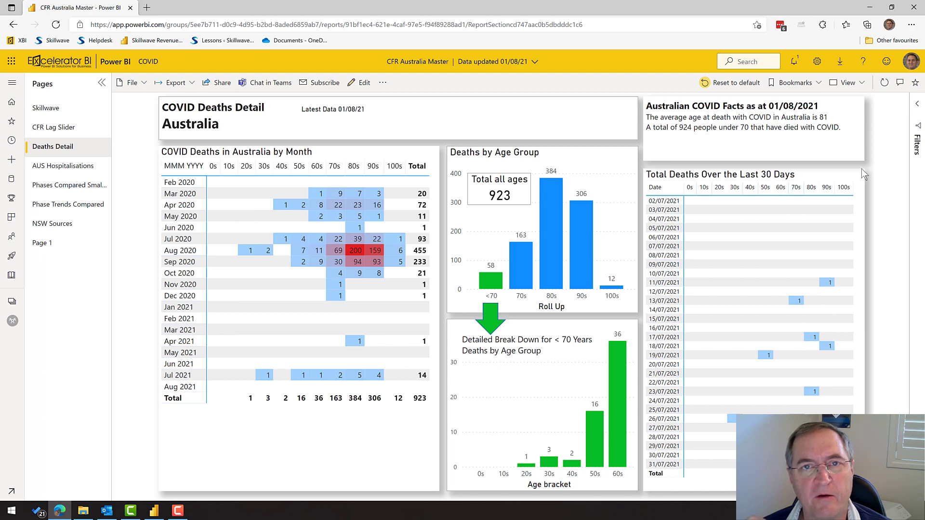
key(alt+Tab)
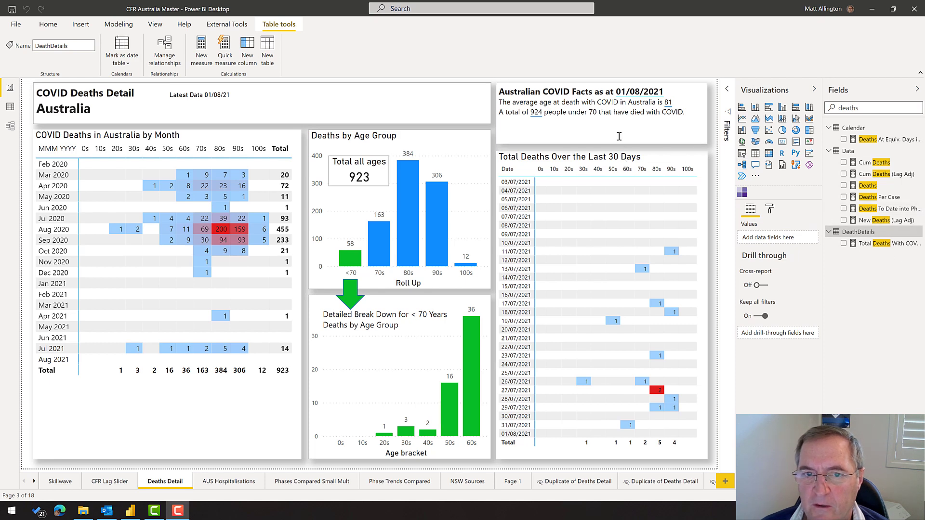
Show the Total Deaths With COVID Under 70 formula, then view the Ages table's Roll Up column.
click(874, 243)
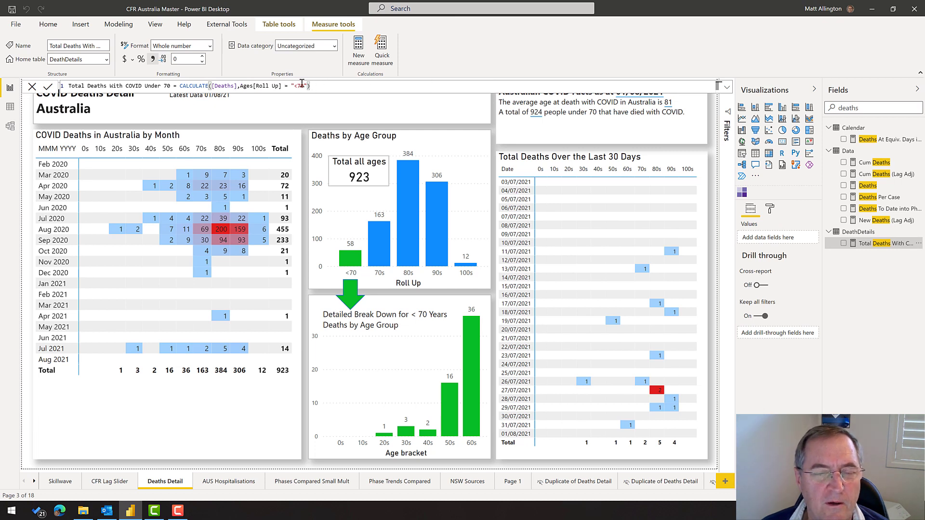
click(10, 106)
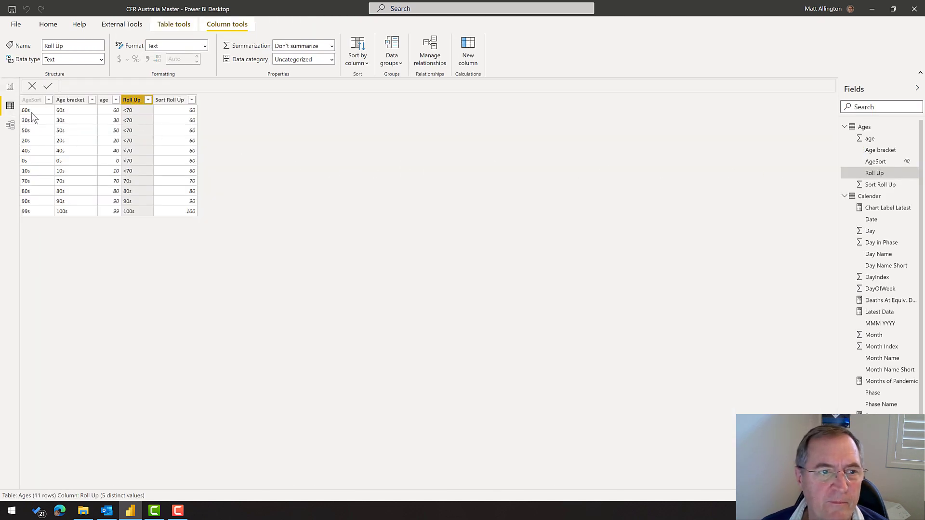
Inspect the Ages, DeathDetails and Data relationships and the Deaths measure's CALCULATE formula.
click(10, 125)
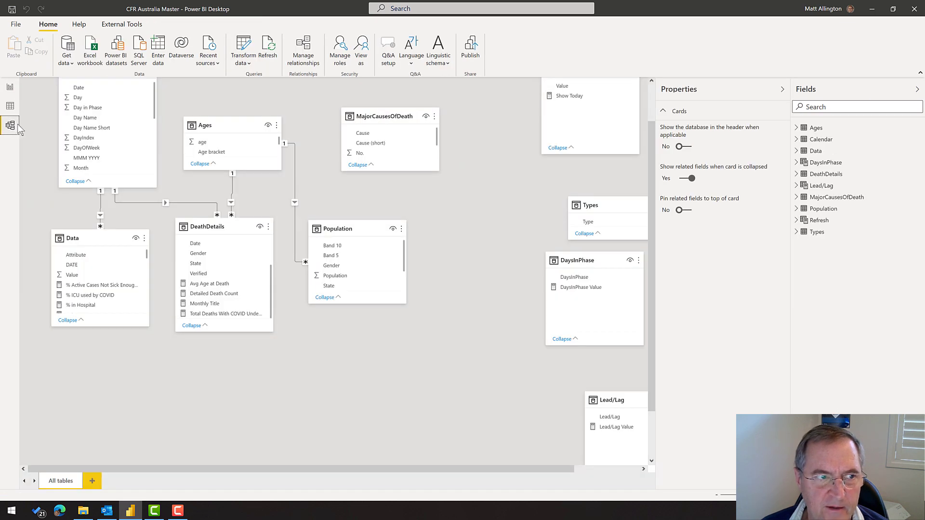
drag(229, 125, 232, 118)
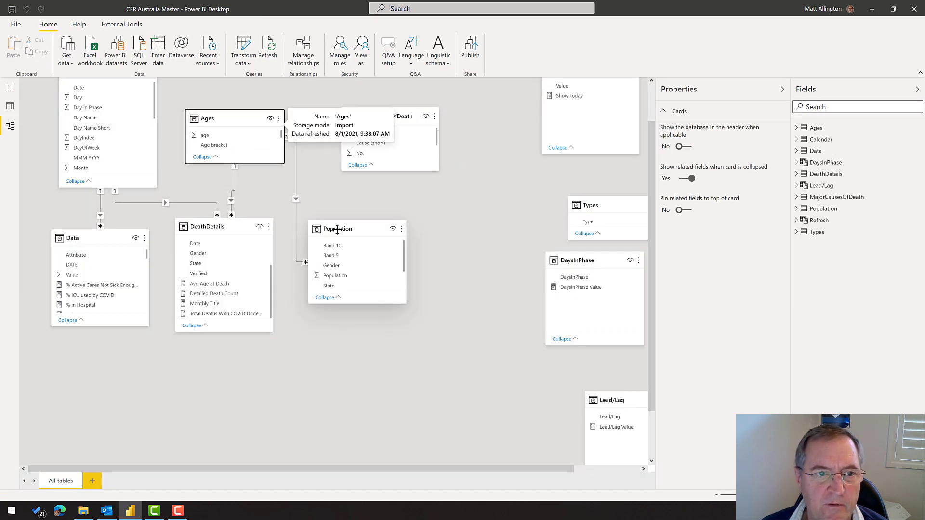
drag(224, 227, 226, 235)
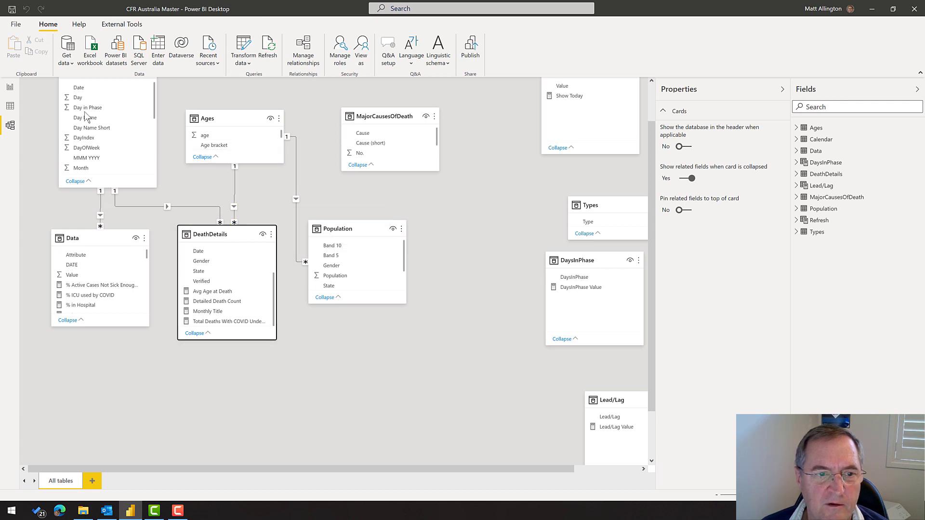
click(11, 88)
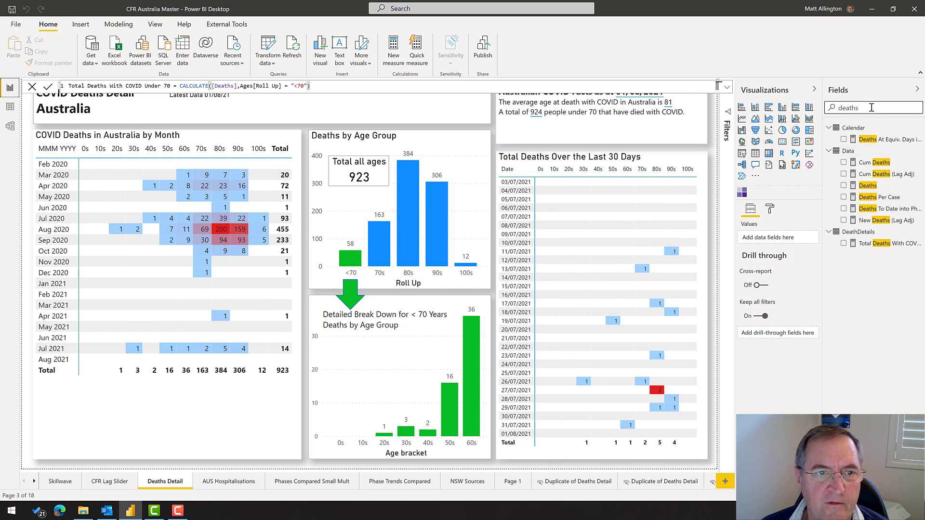
click(868, 187)
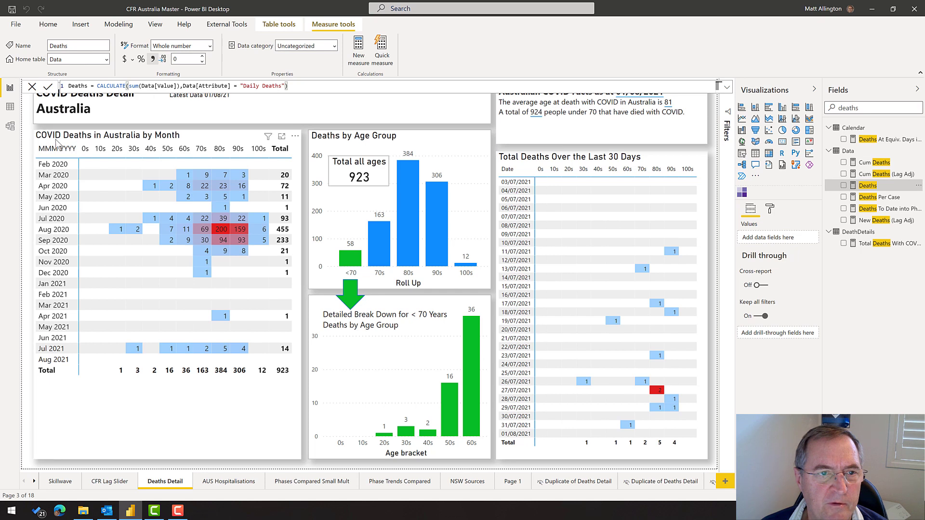
click(11, 126)
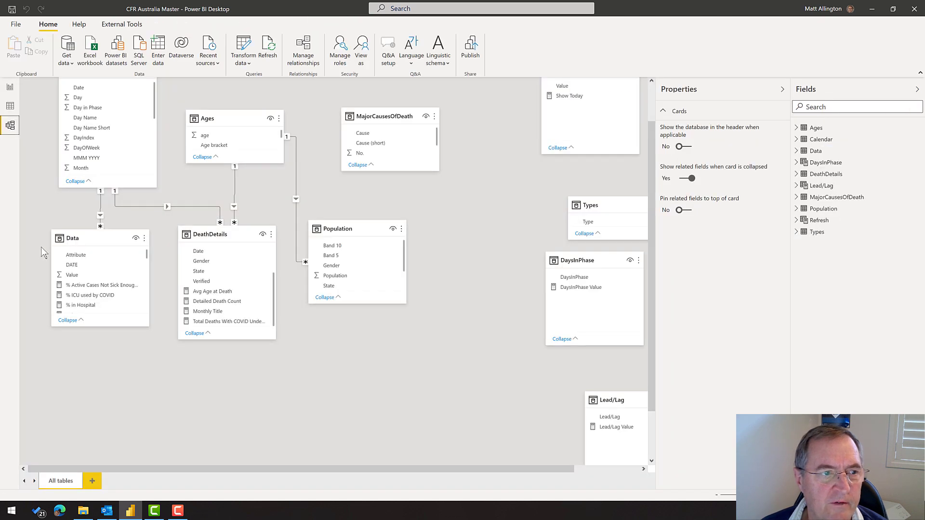
drag(74, 236, 74, 243)
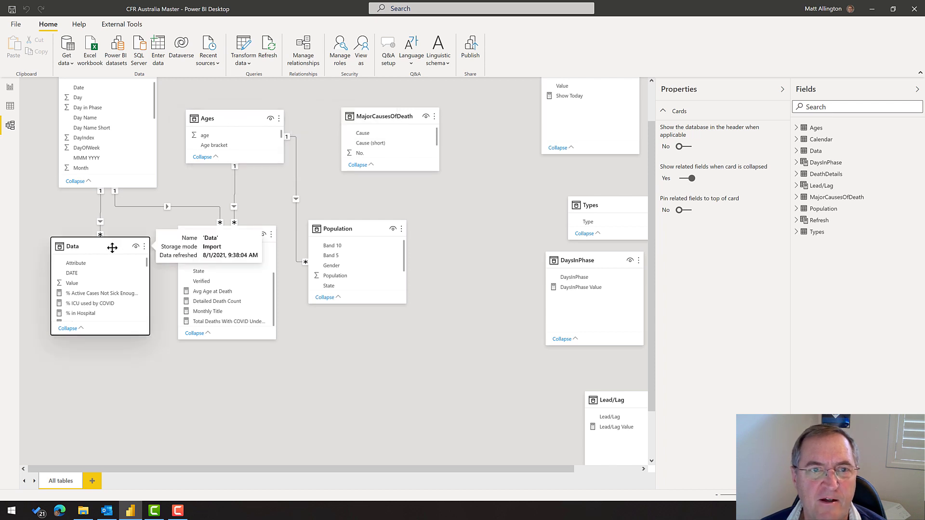
click(10, 86)
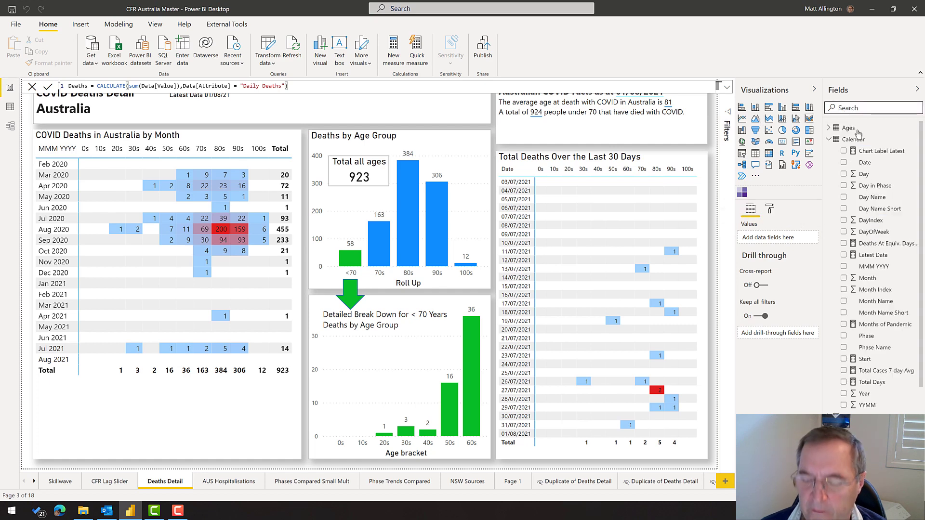
Switch Total Deaths With COVID Under 70 from [Deaths] to [Detailed Death Count], giving 58.
click(829, 139)
click(829, 174)
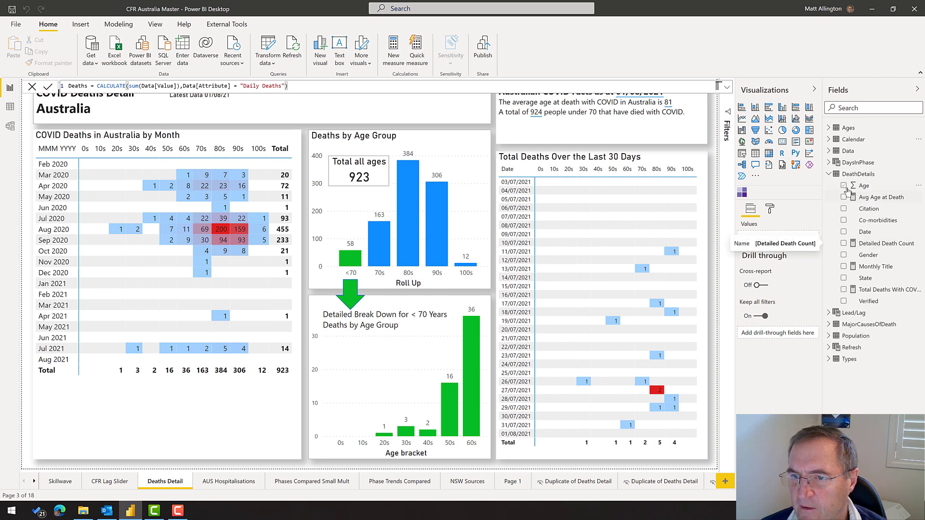
click(861, 106)
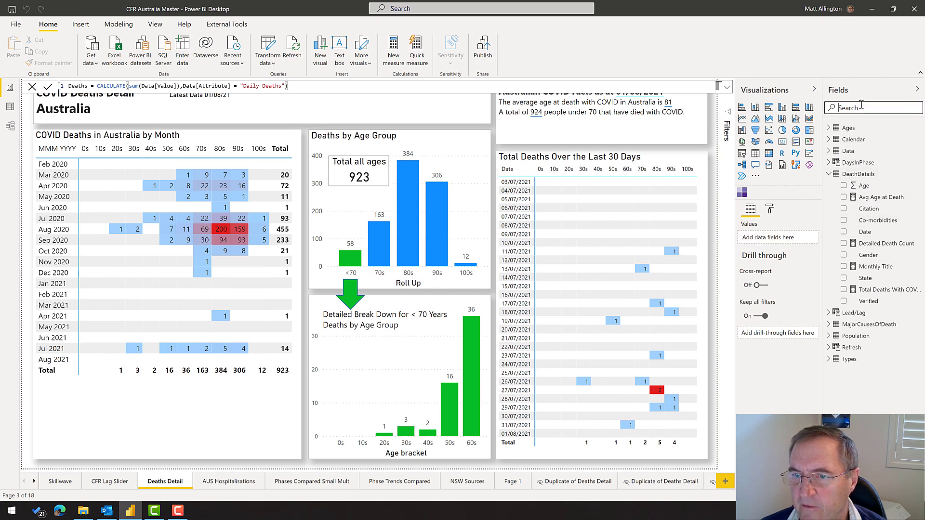
text(death)
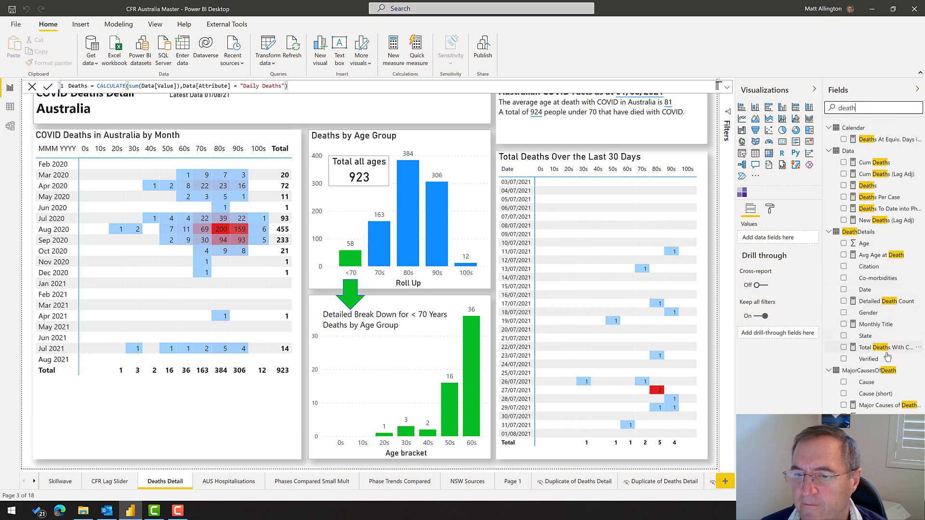
click(887, 349)
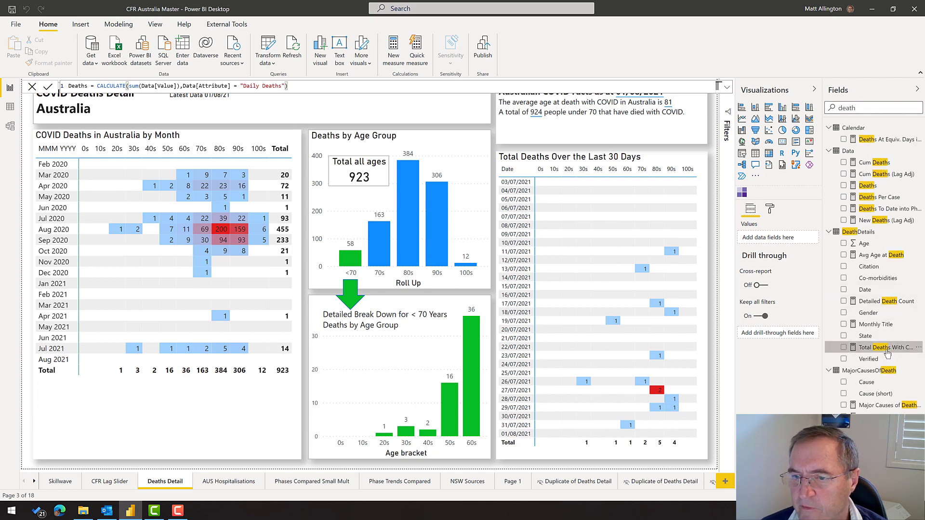
click(222, 85)
text([det)
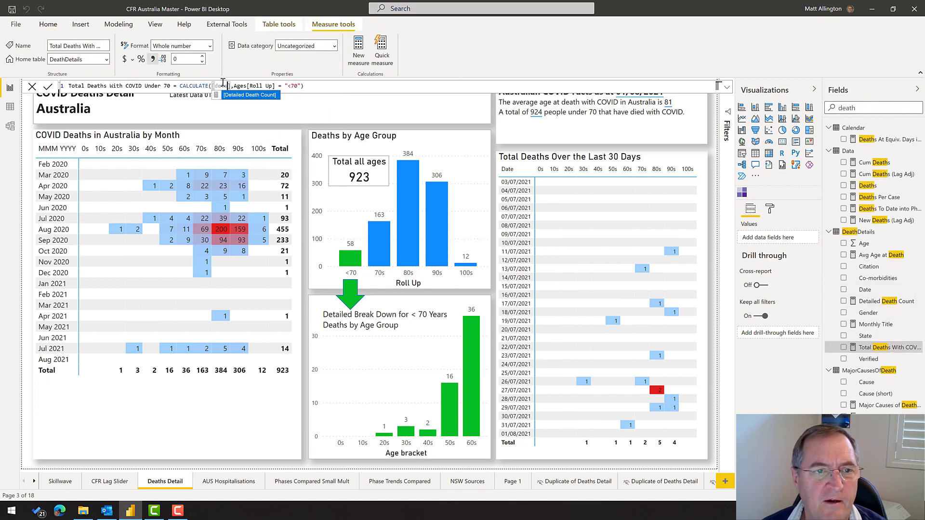
key(Tab)
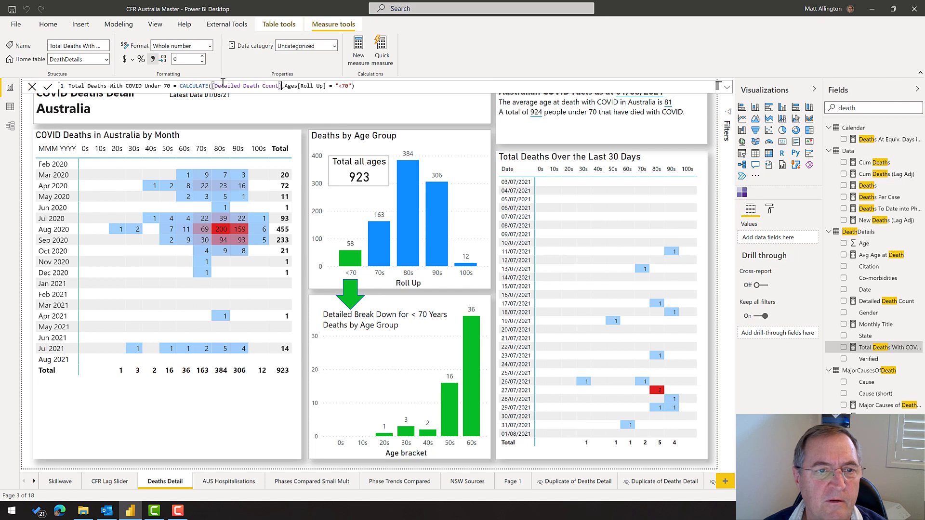
click(48, 88)
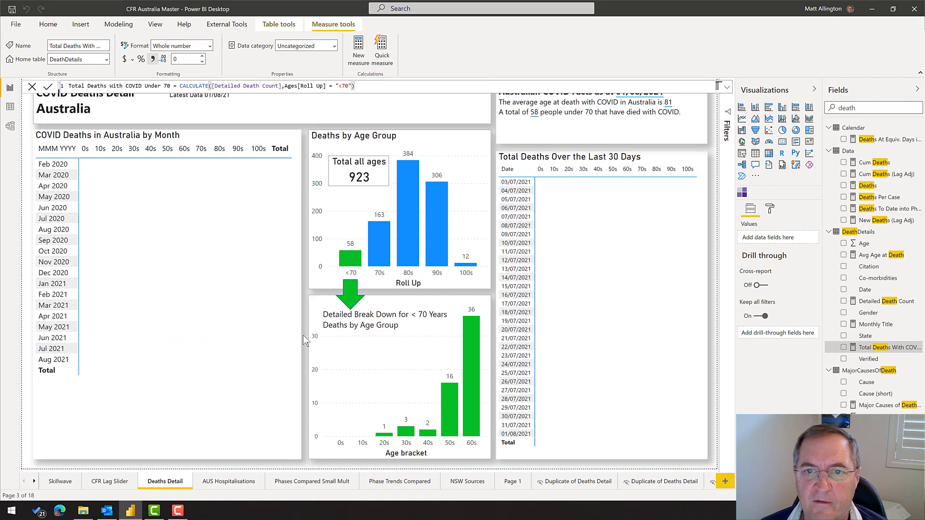
Leave the formula bar so the facts box refreshes to show 58 under-70 deaths.
click(285, 380)
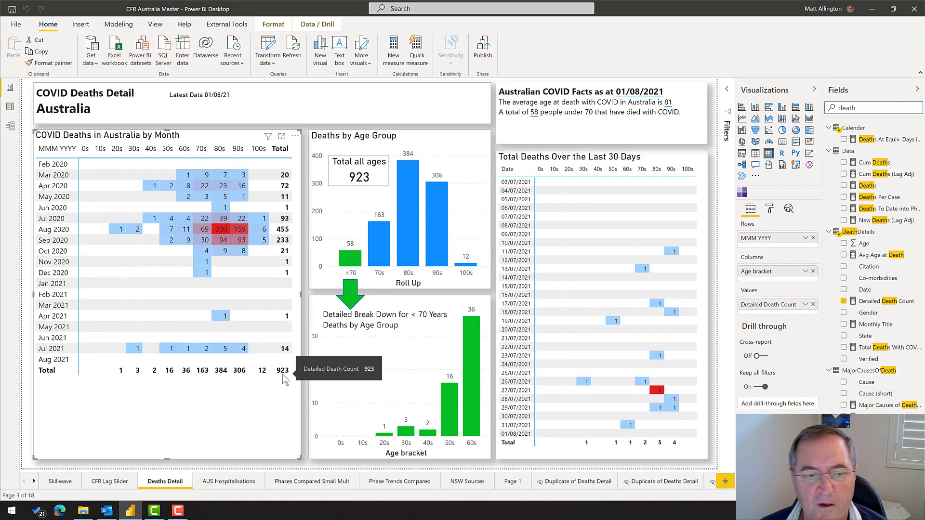
Shorten the COVID facts text box and stretch the 30-day deaths table up beneath it.
click(569, 139)
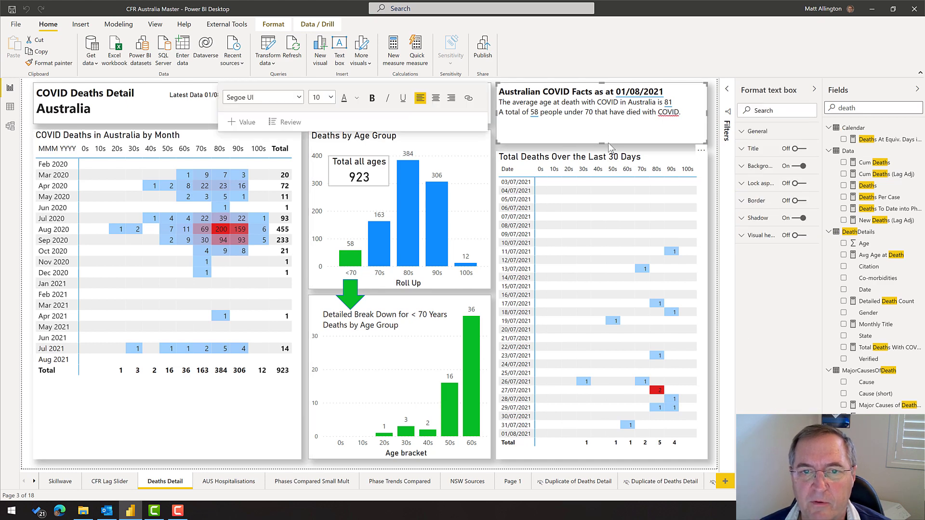
drag(610, 144, 608, 123)
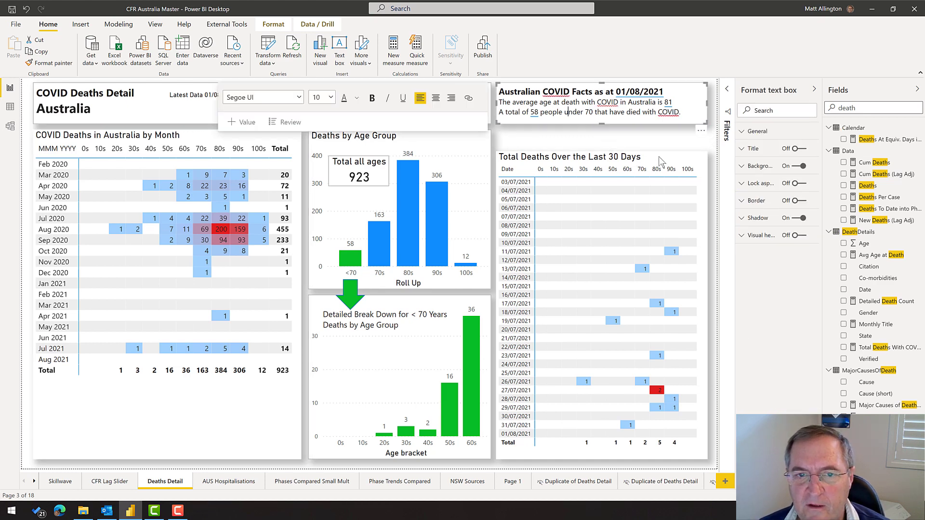
click(611, 155)
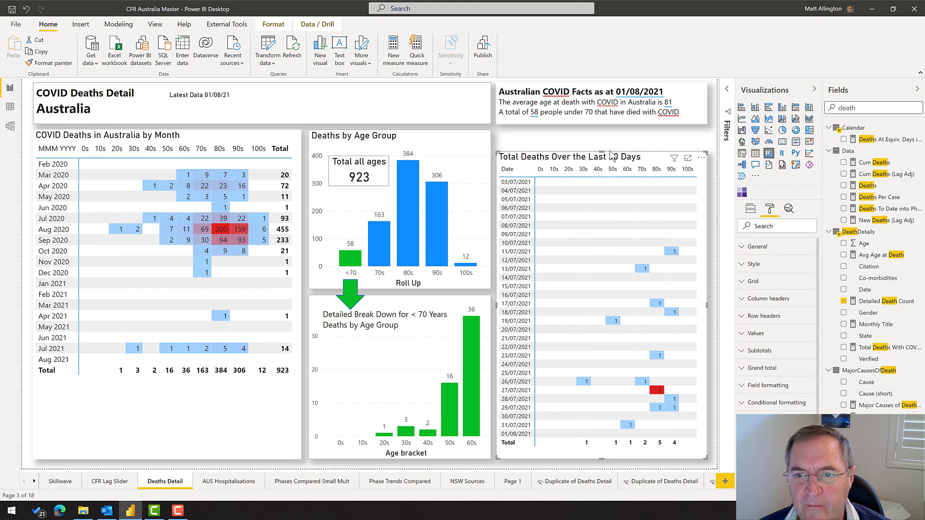
drag(611, 156, 599, 135)
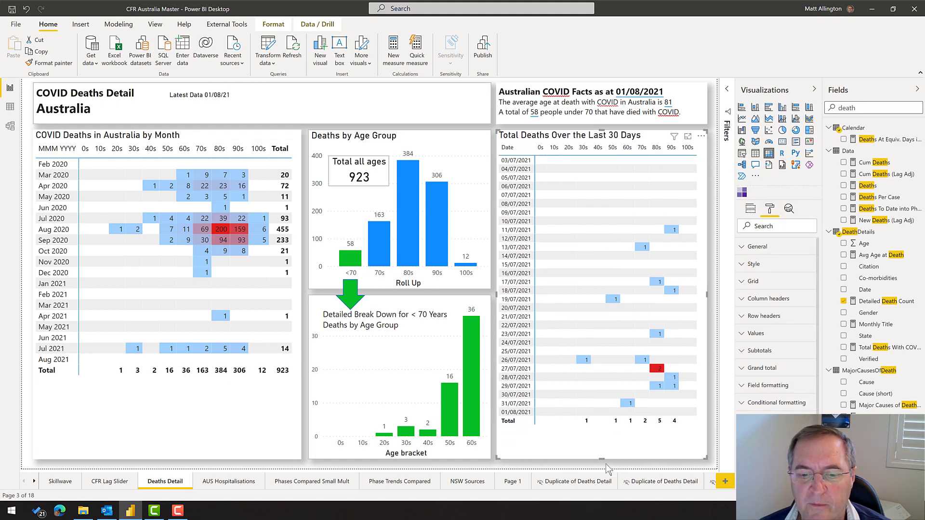